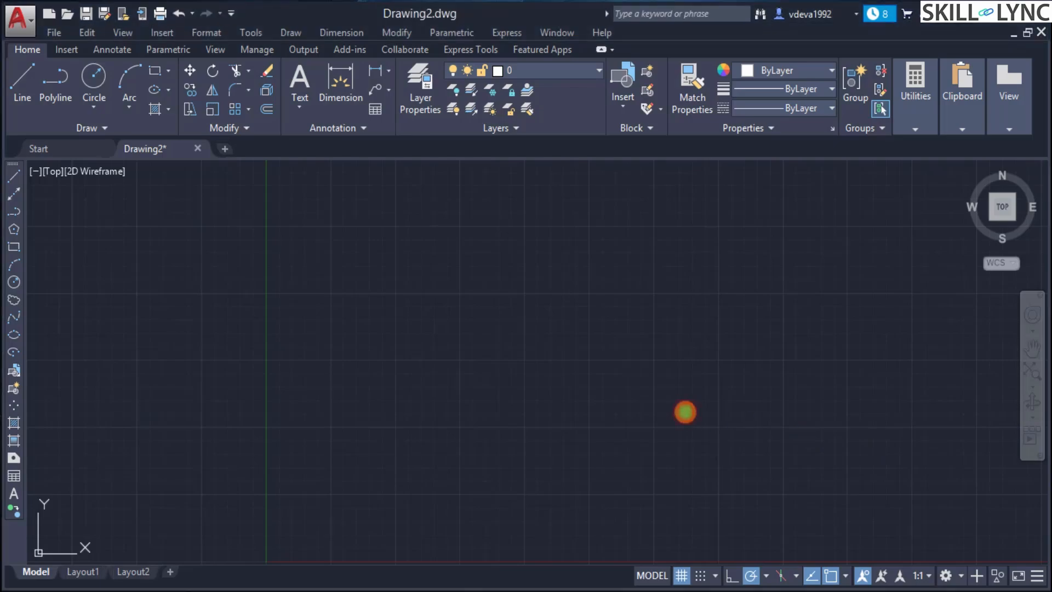
Step: Show the command line, examine the options of the Zoom command there, and leave the command without zooming
type("z")
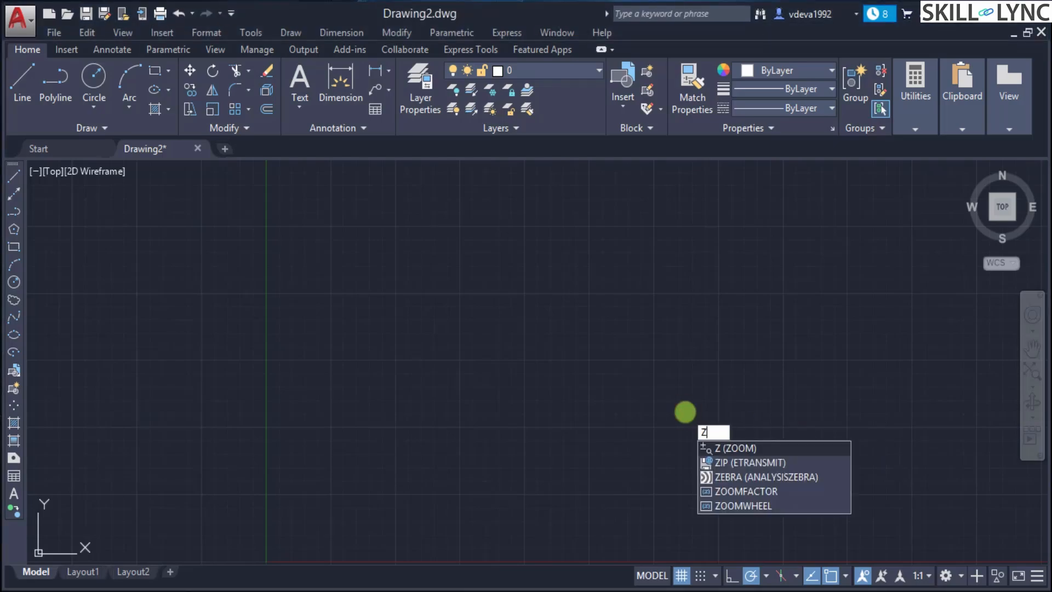
key("Return")
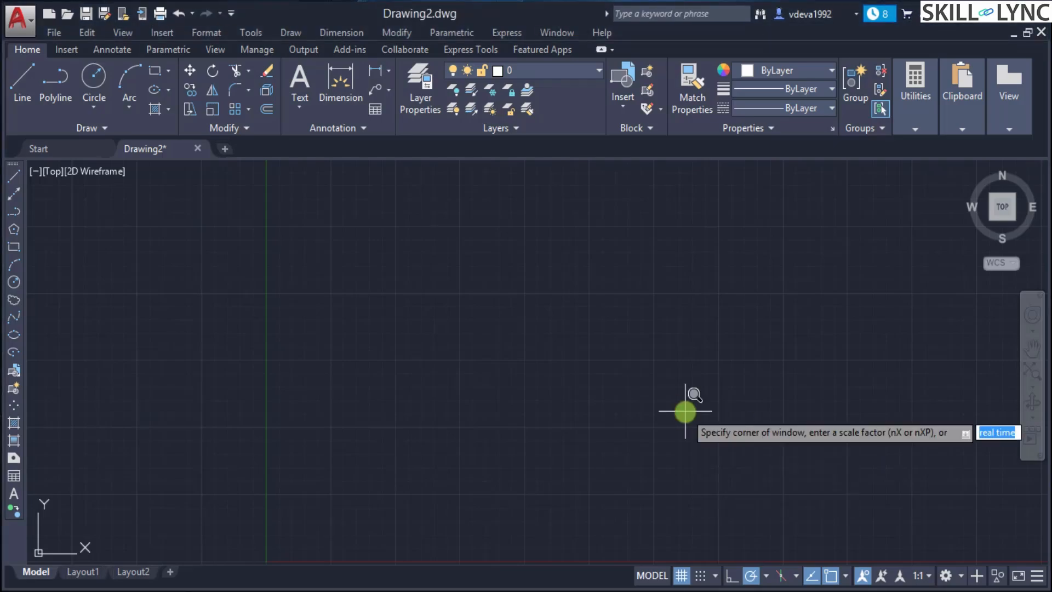
key("Escape")
key("ctrl+9")
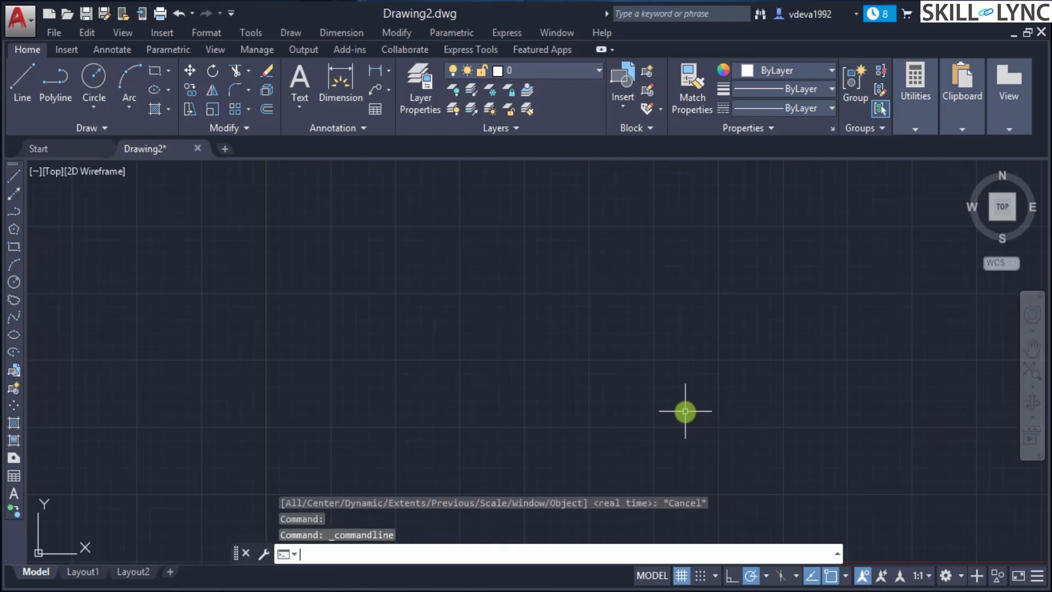
type("z")
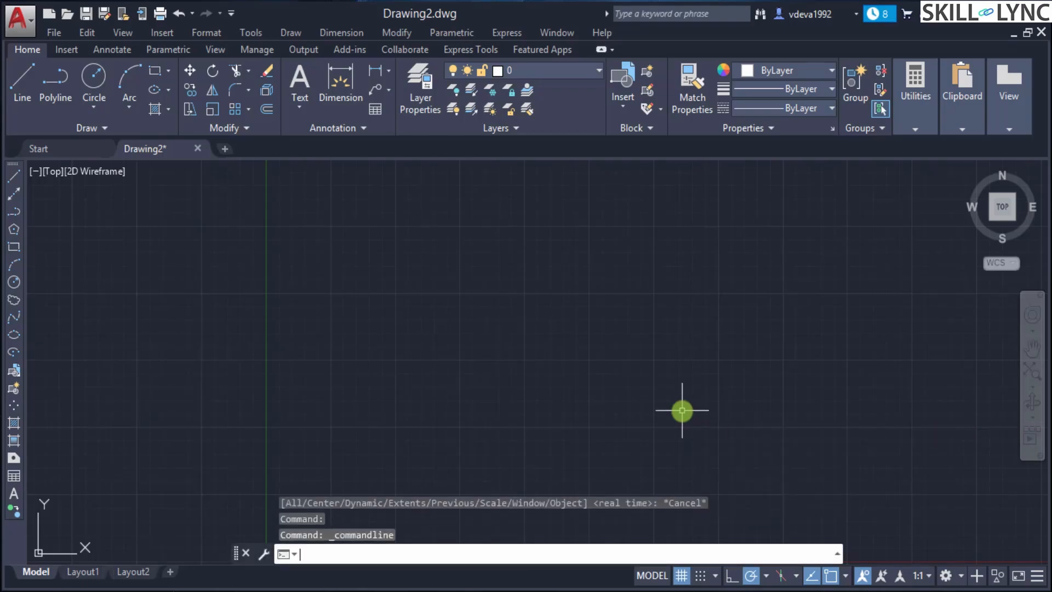
key("Return")
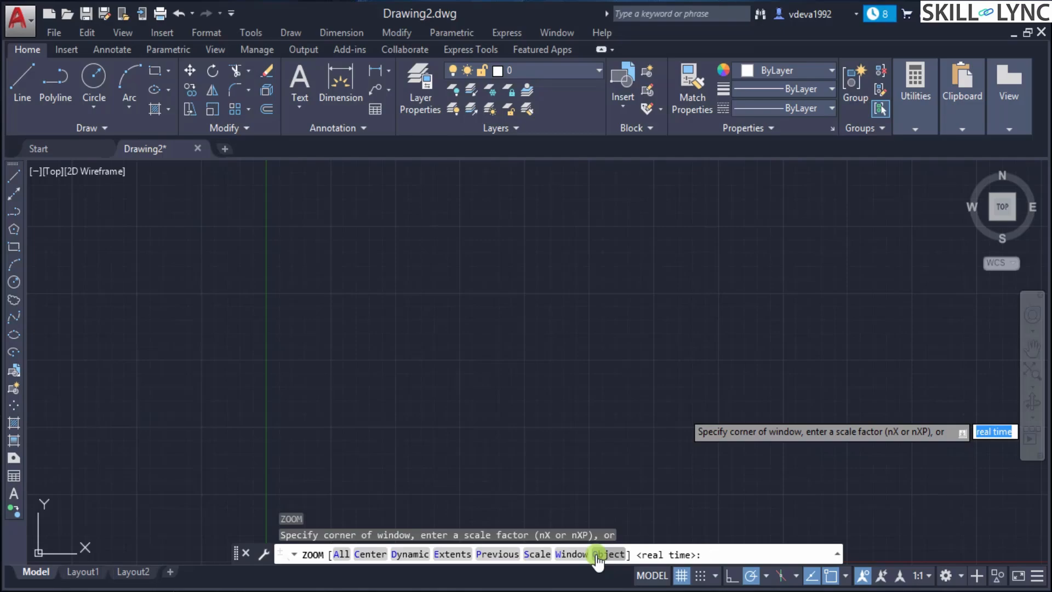
key("Escape")
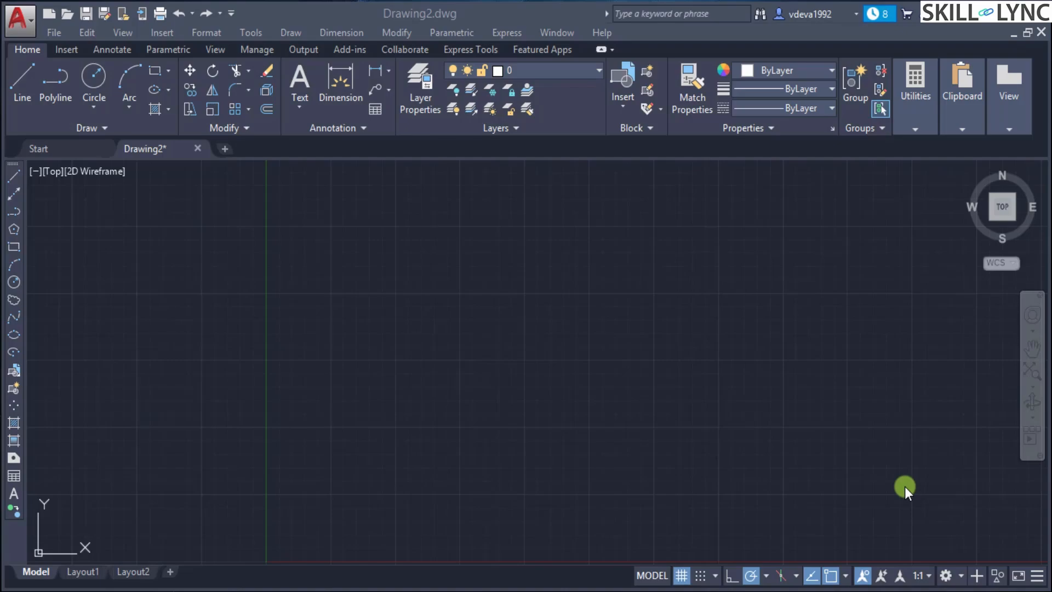
left_click(667, 216)
type("rec")
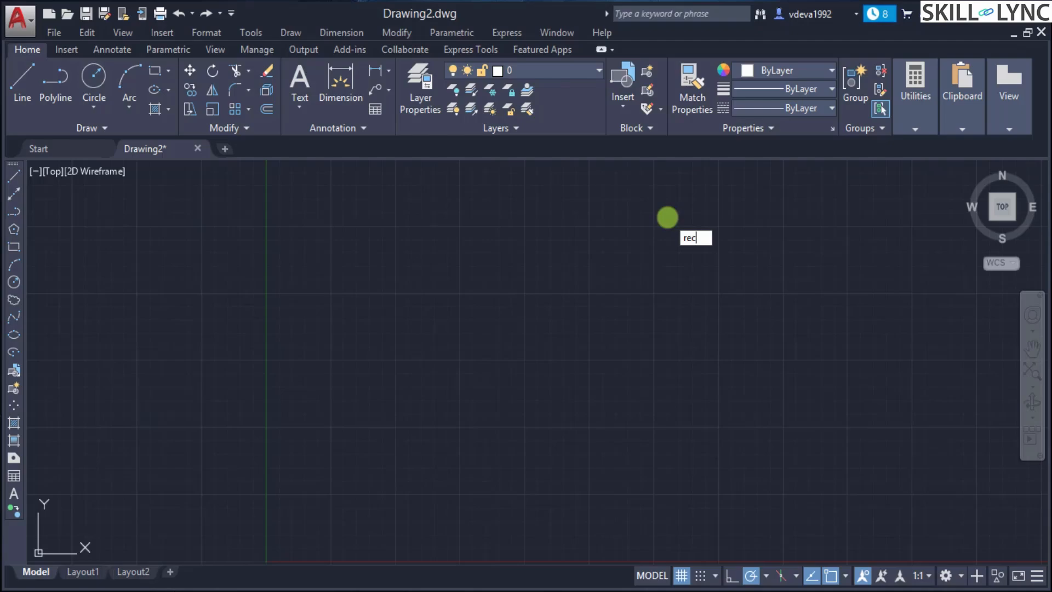
key("Return")
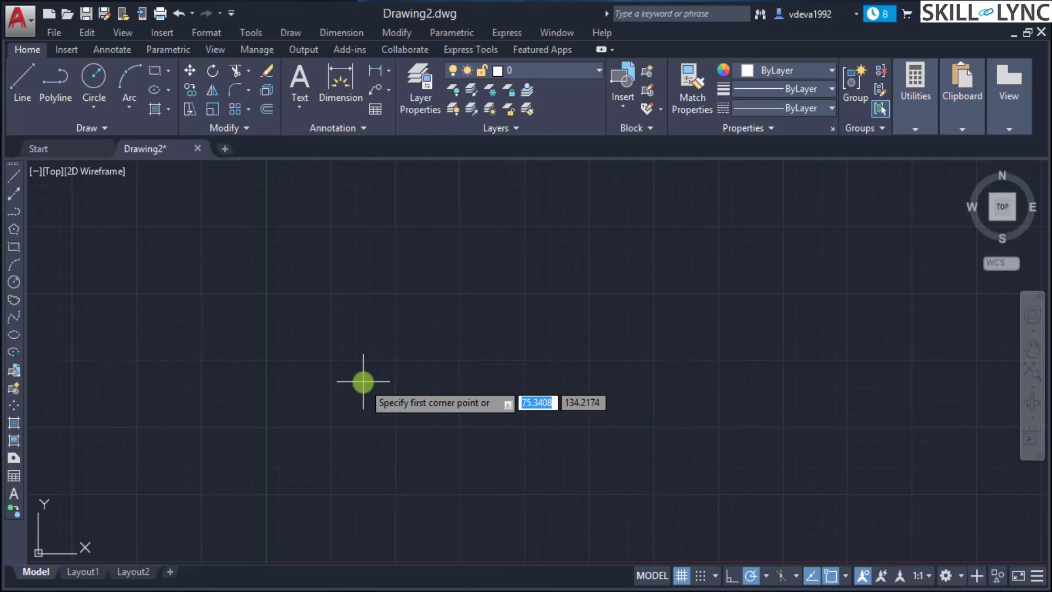
key("Escape")
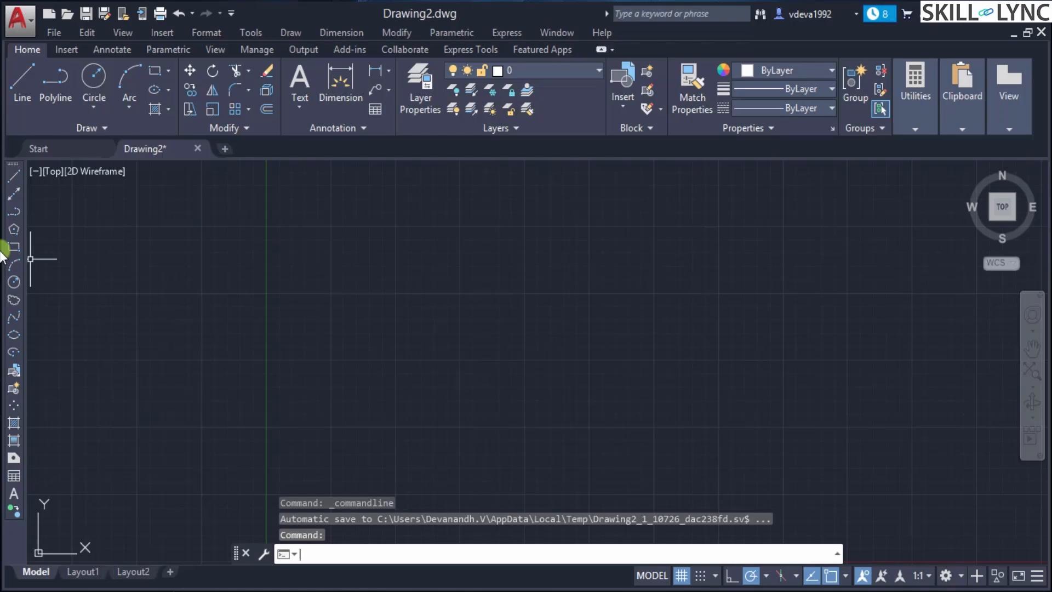
key("ctrl+9")
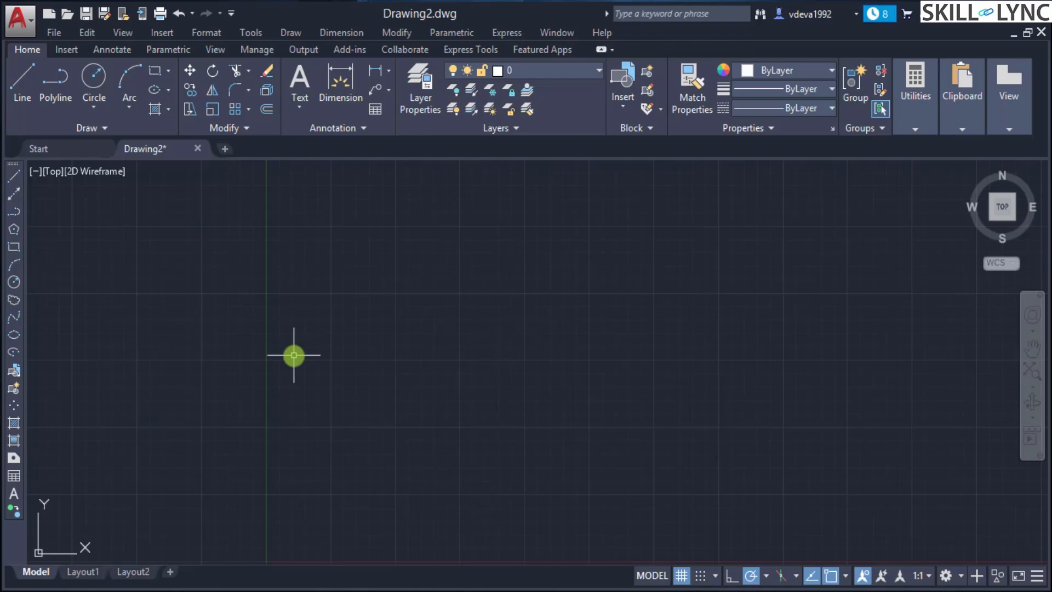
Step: Draw a rectangle 297 wide and 210 high, with its lower-left corner picked freely in the empty drawing area
type("rec")
key("Return")
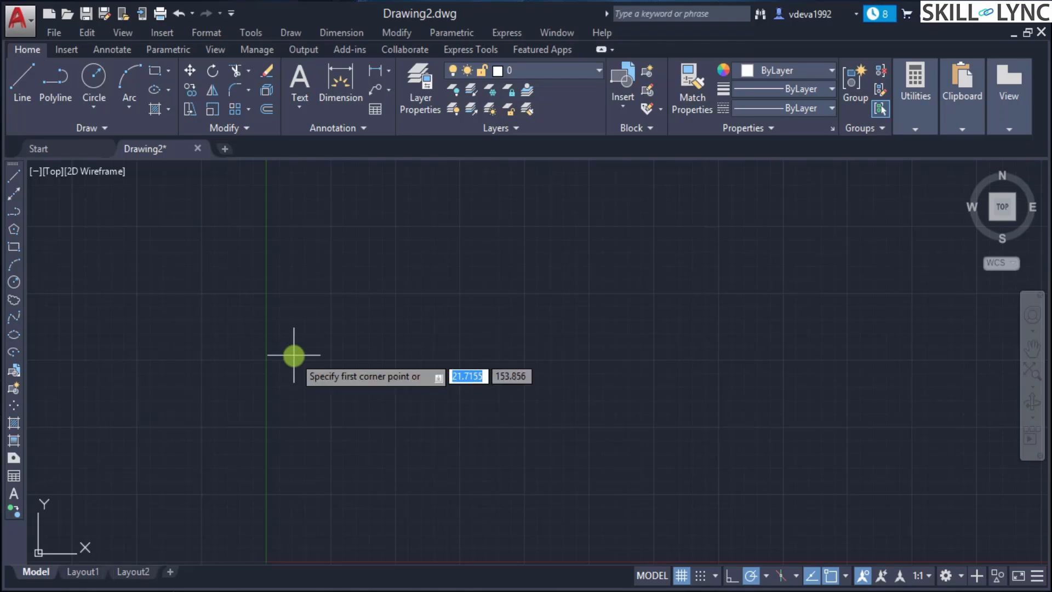
left_click(154, 480)
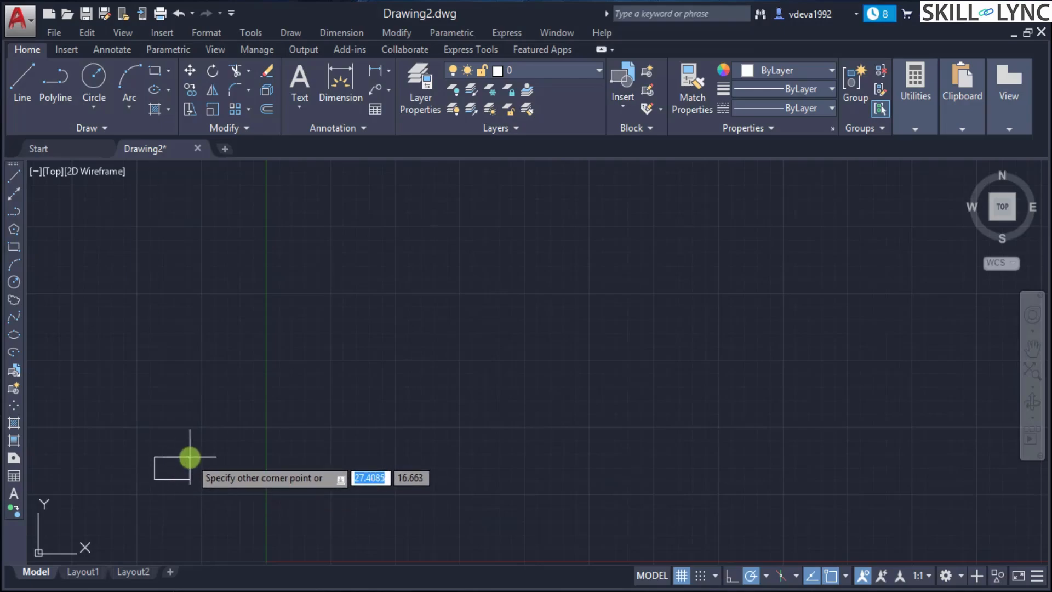
key("F8")
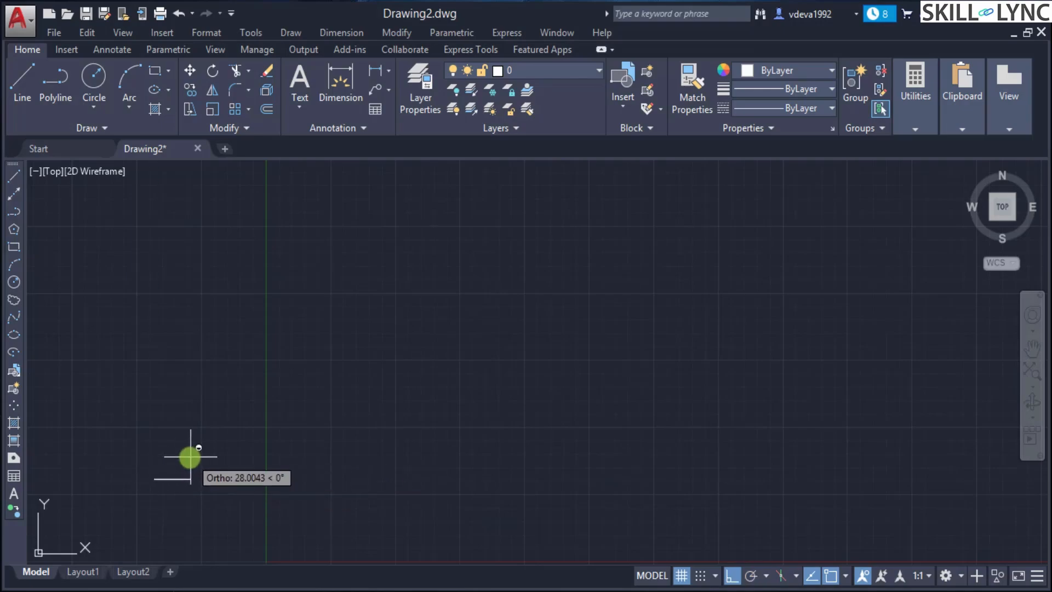
key("F10")
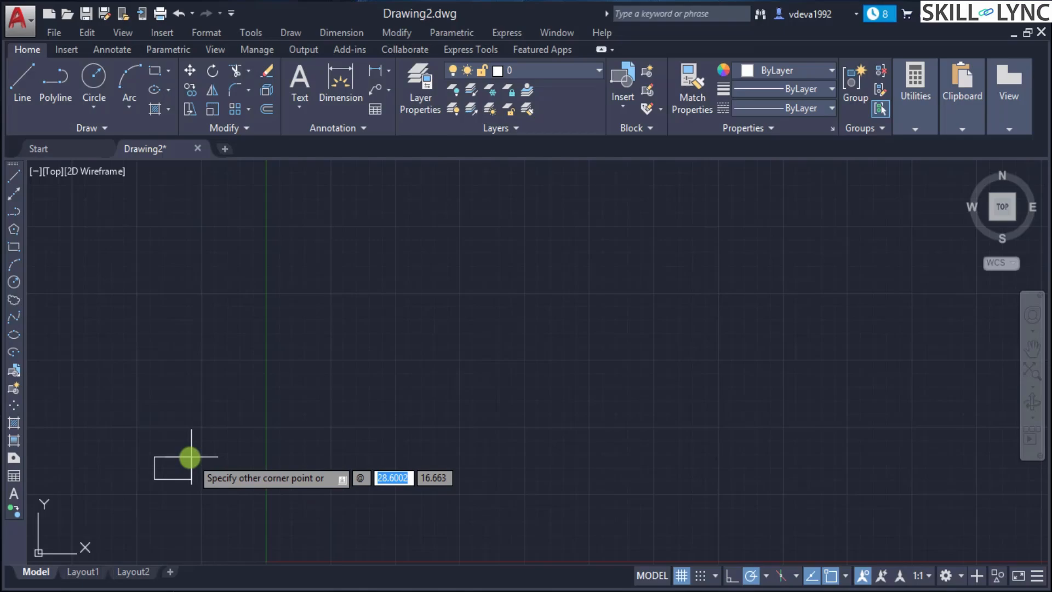
type("297")
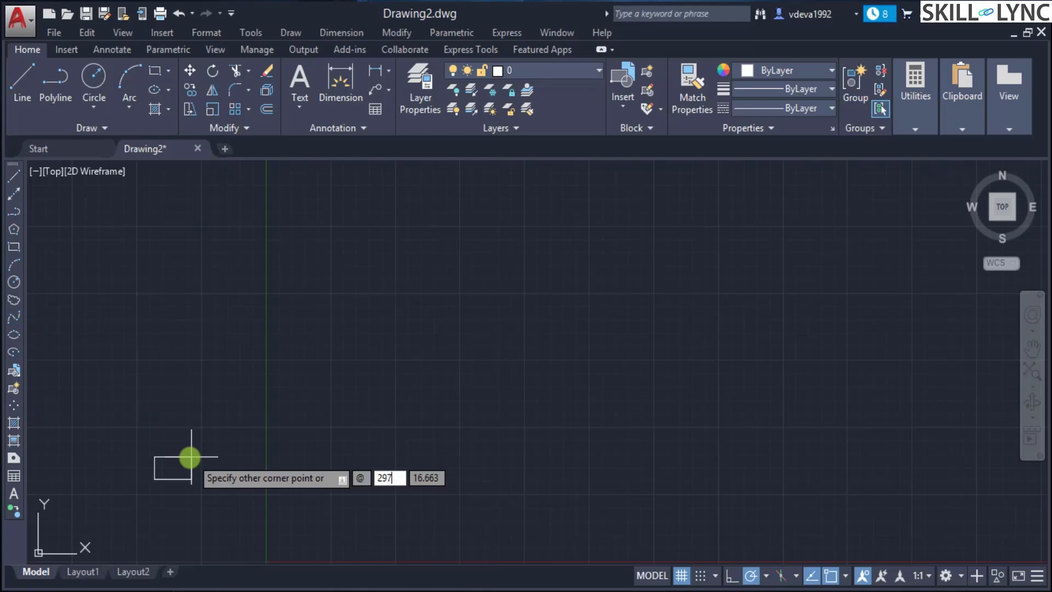
key("Tab")
type("210")
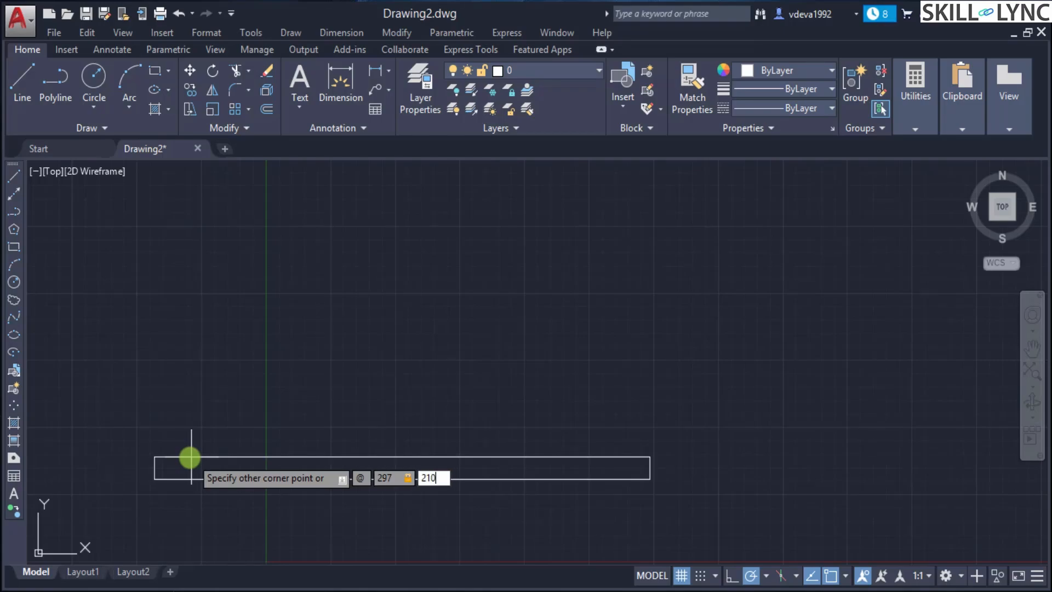
key("Return")
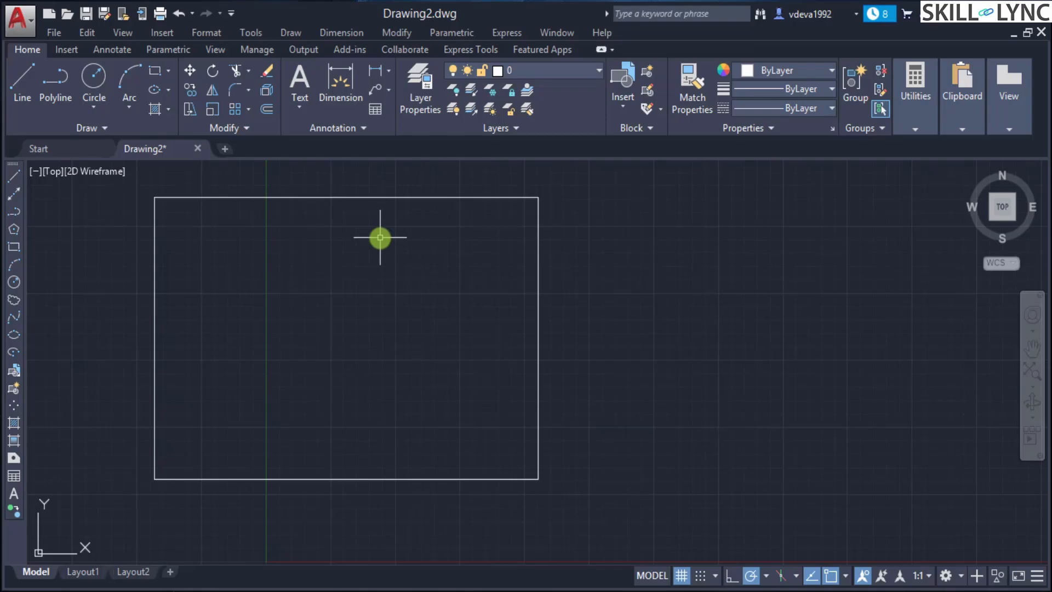
Step: Draw a second rectangle 297 wide and 420 high, starting from the first rectangle's lower-left corner
type("REC")
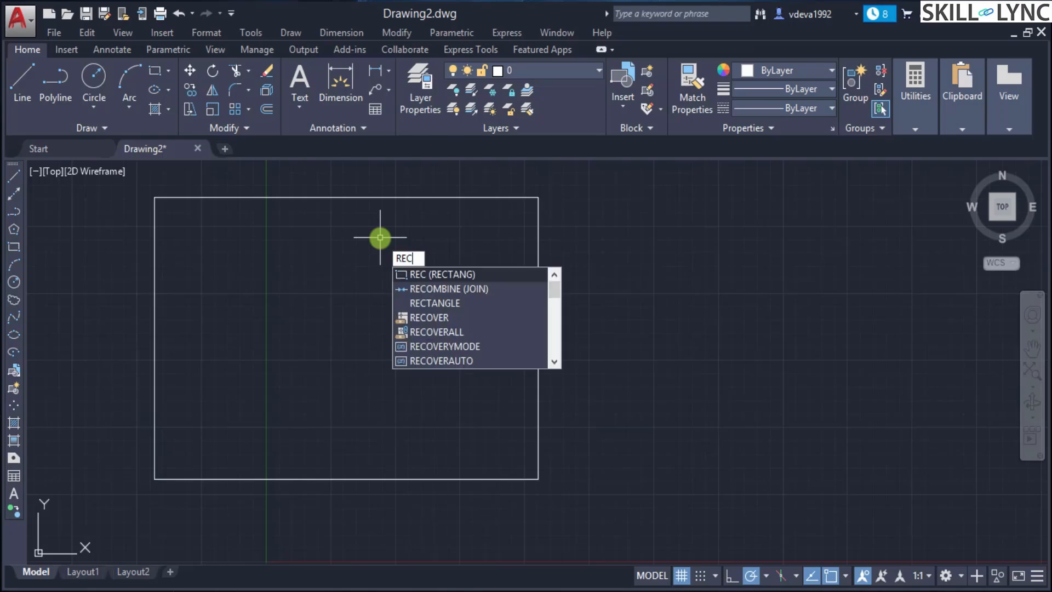
key("Return")
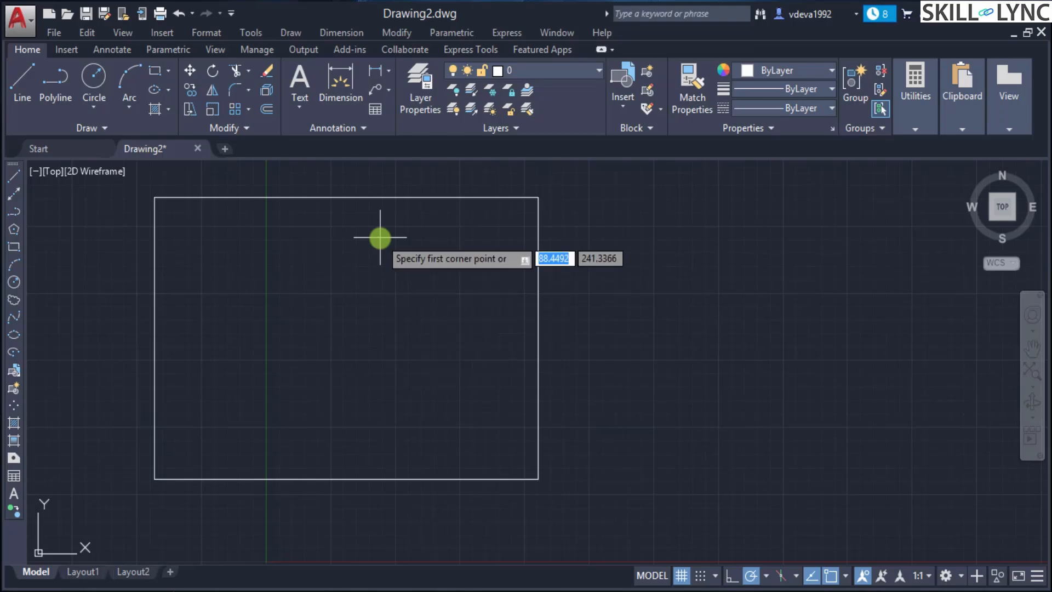
left_click(153, 479)
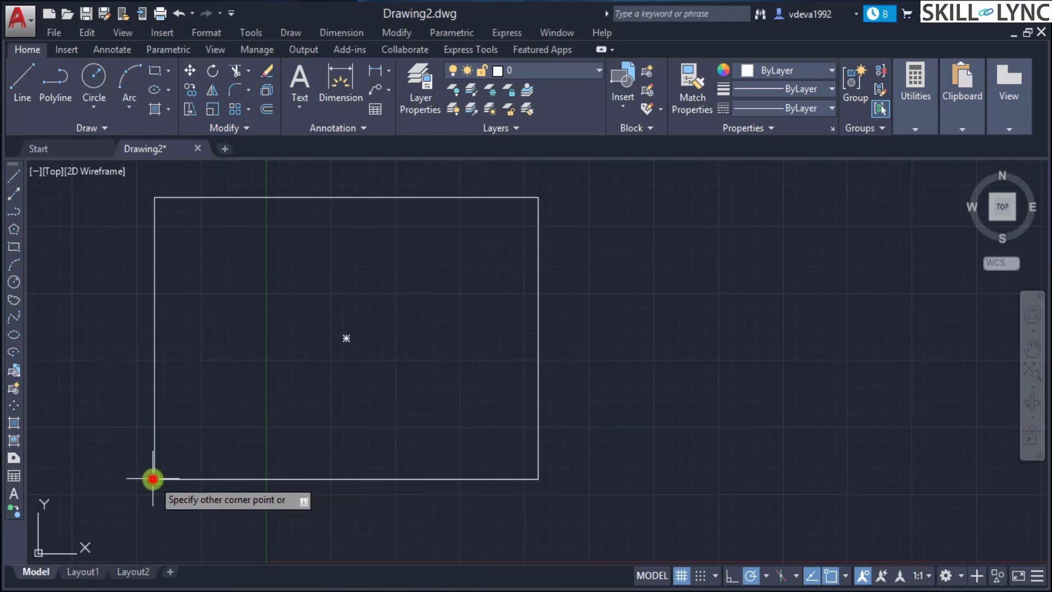
type("@")
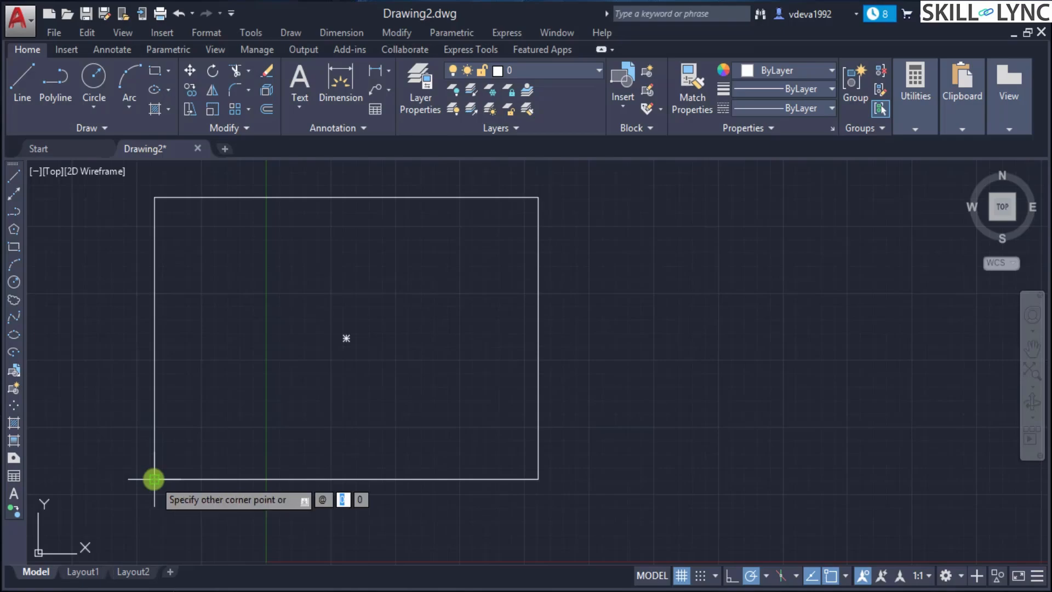
type("297")
key("Tab")
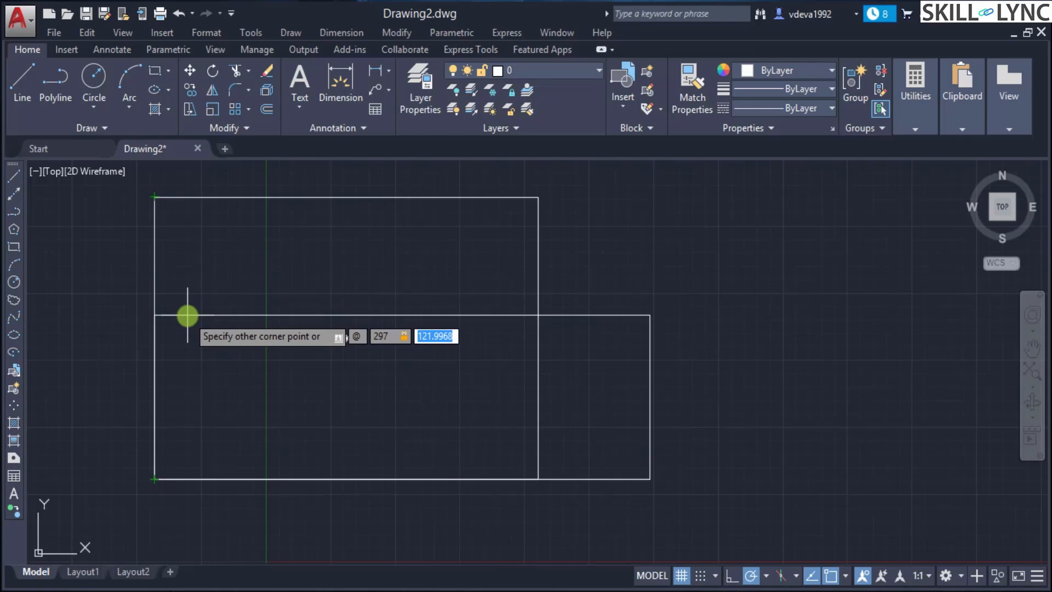
type("420")
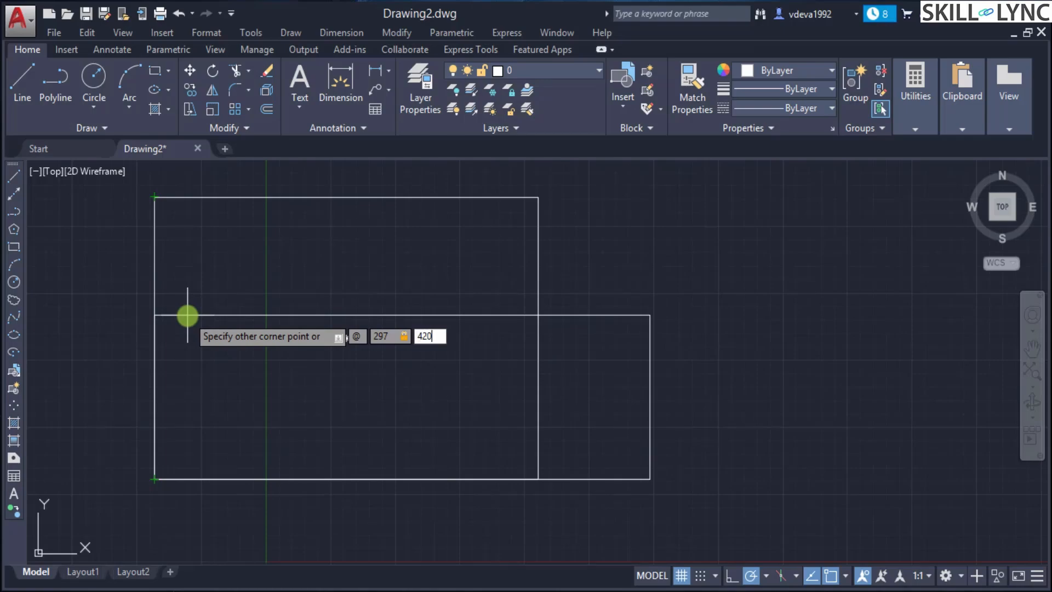
key("Return")
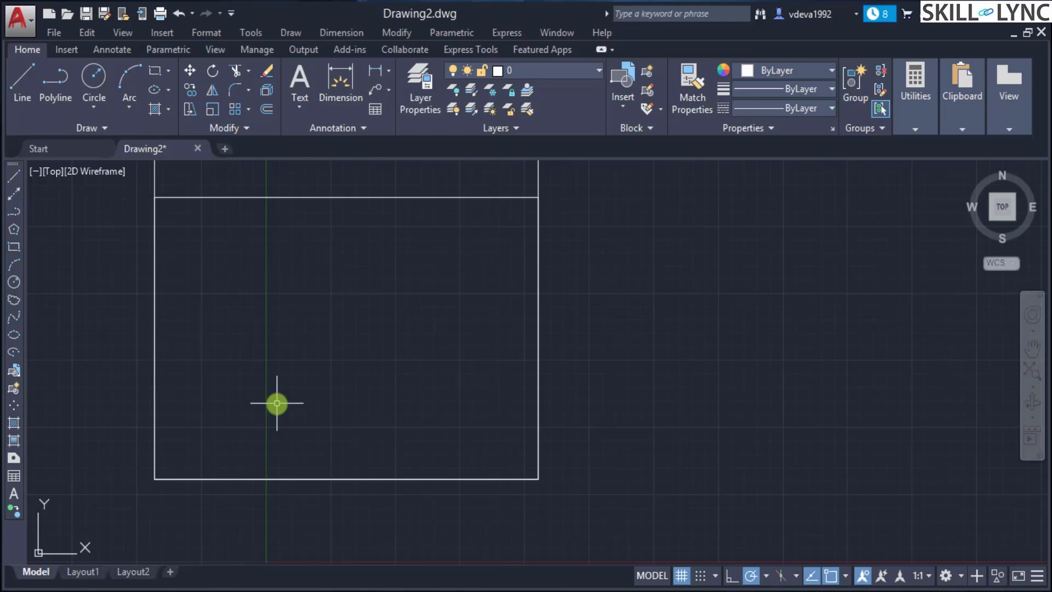
Step: Draw a third rectangle 597 wide and 420 high, starting from the shared lower-left corner of the existing rectangles
type("z")
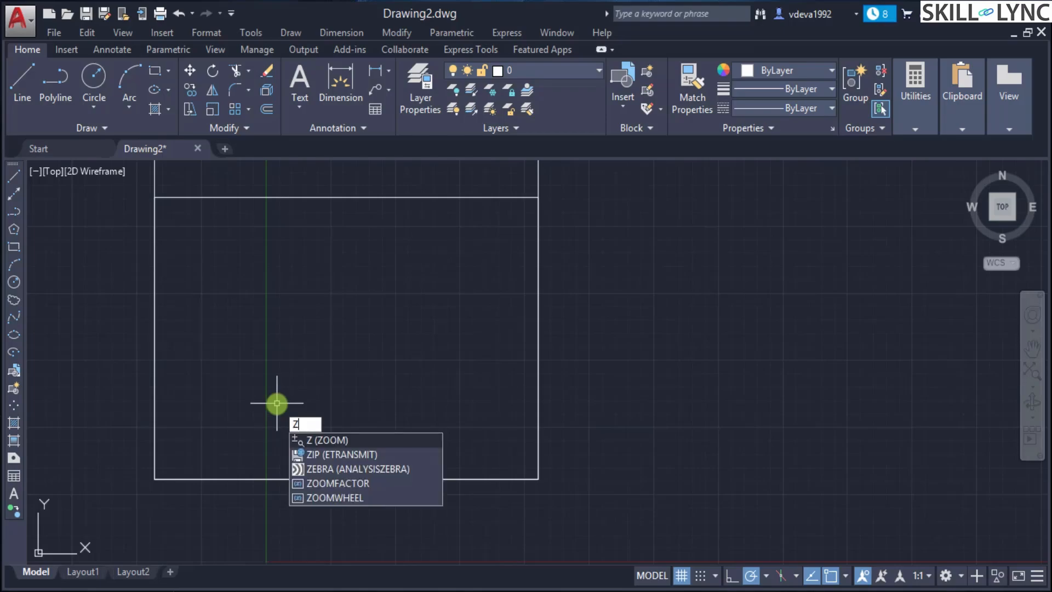
key("Return")
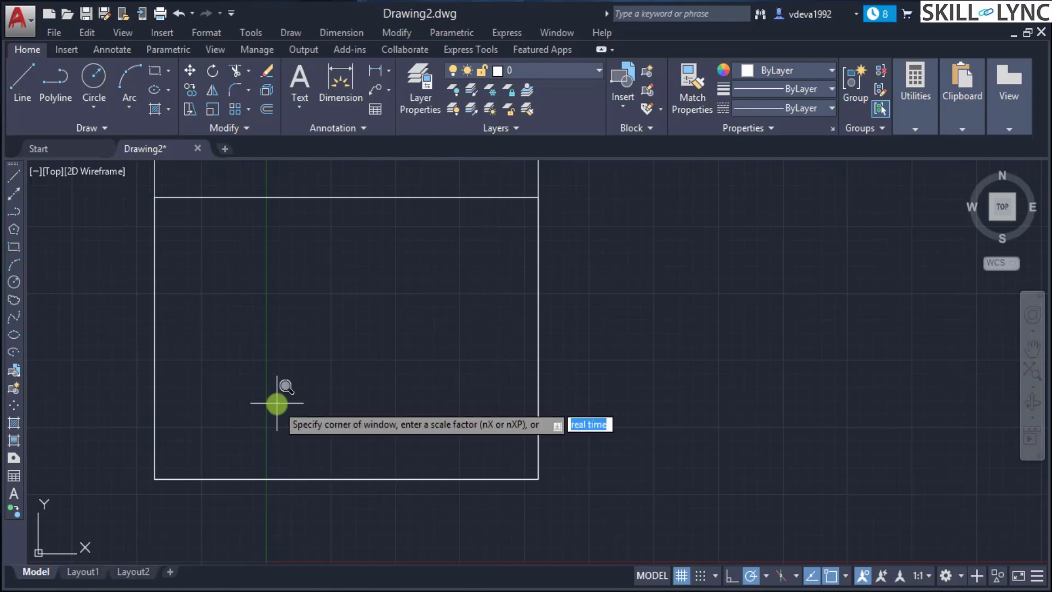
type("a")
key("Return")
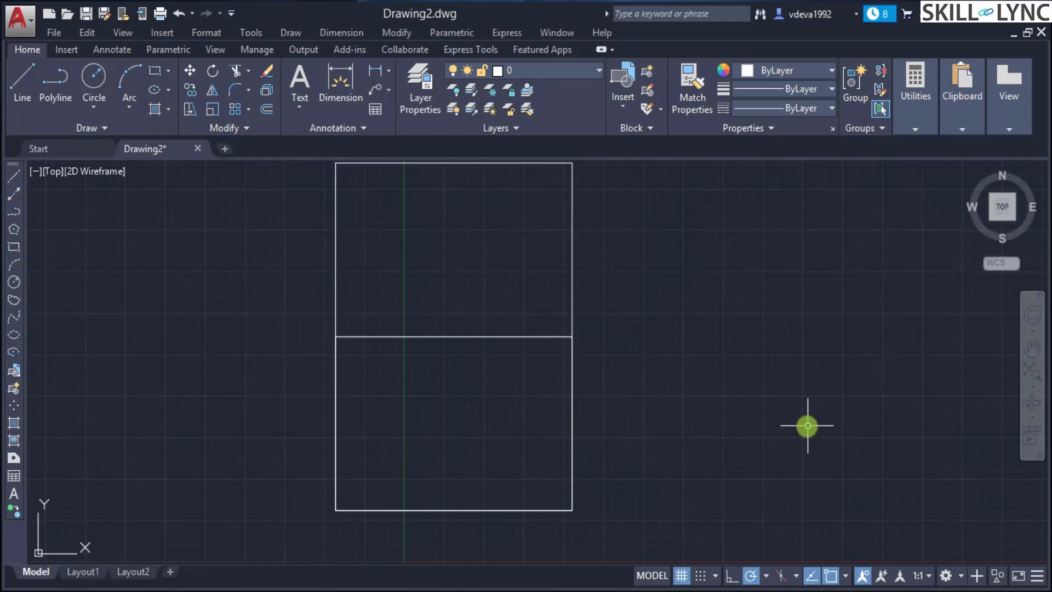
type("rec")
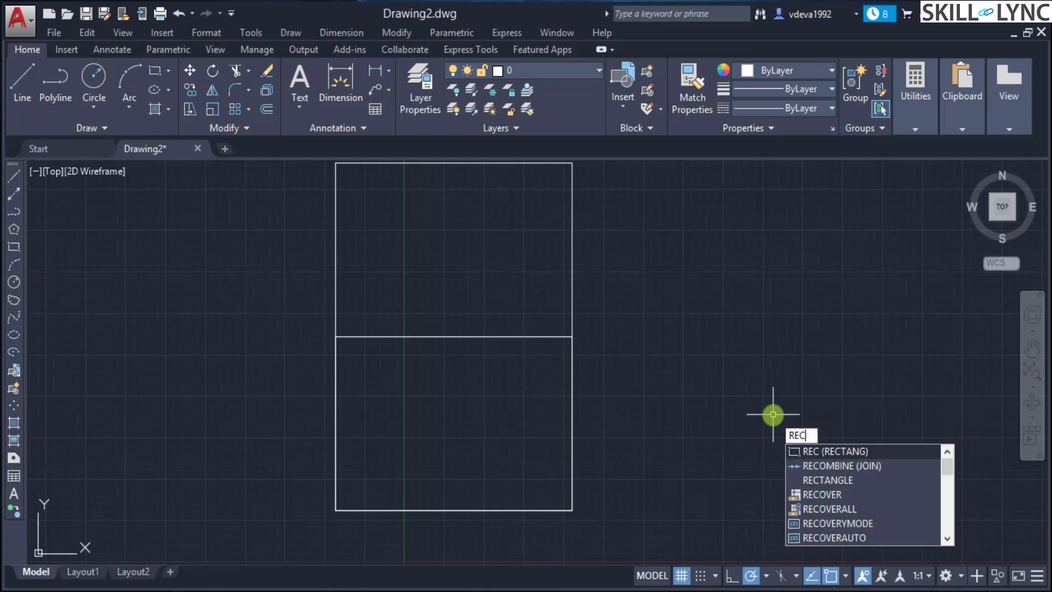
key("Return")
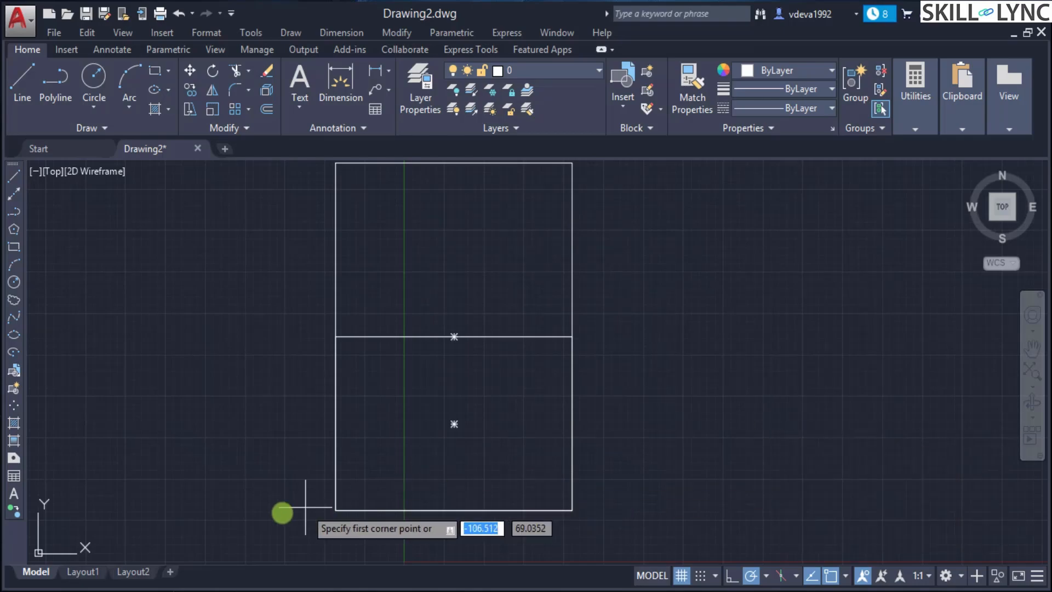
left_click(333, 508)
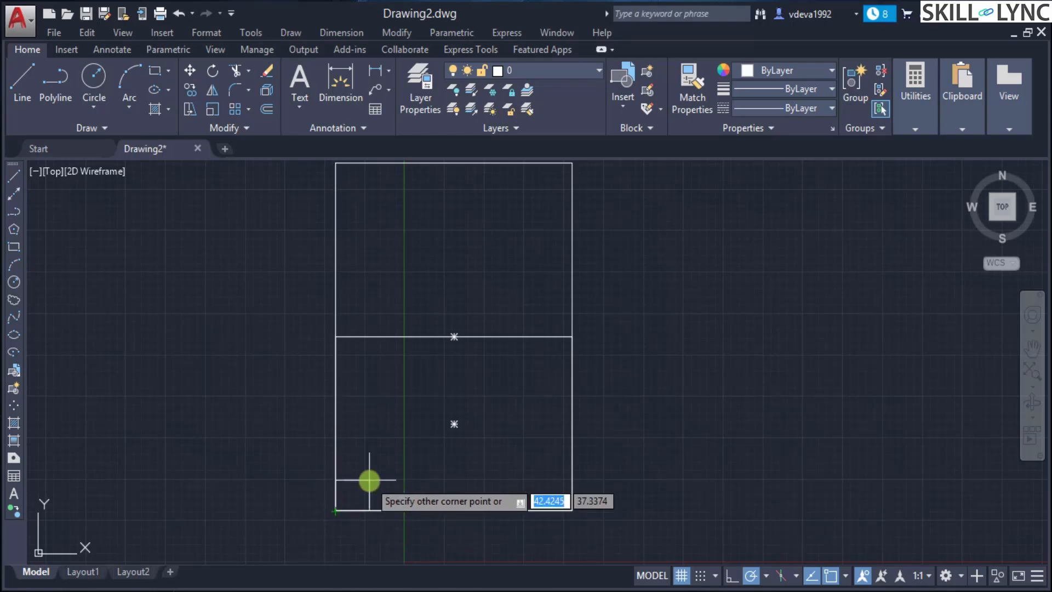
type("@")
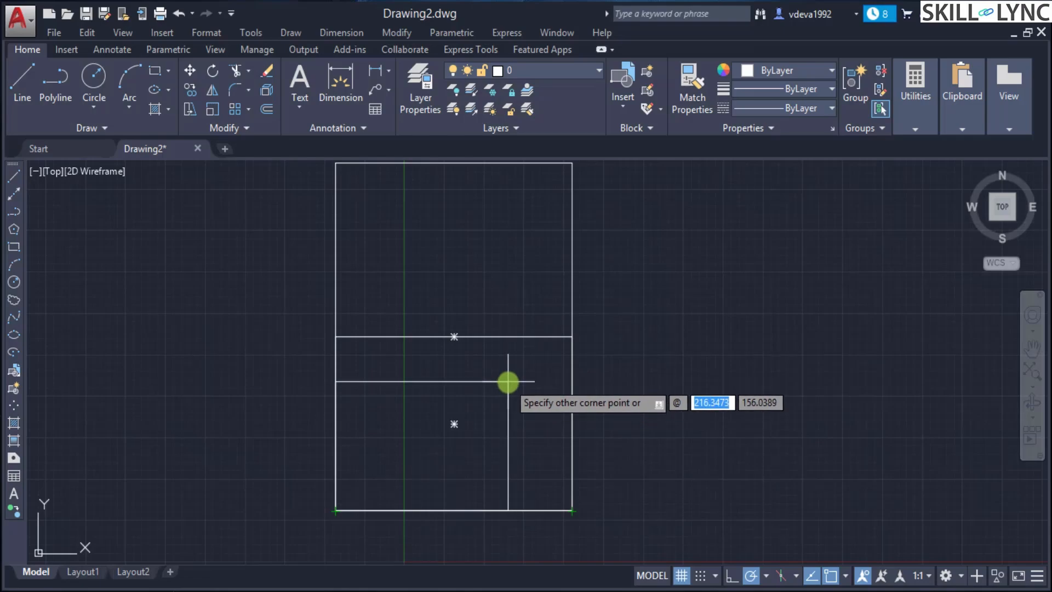
type("597")
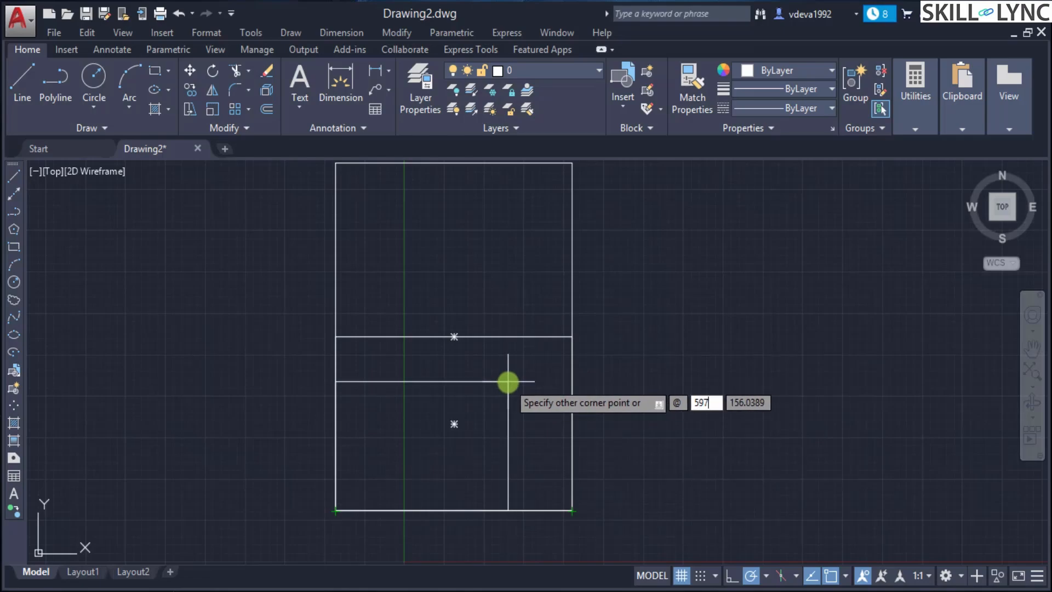
key("Tab")
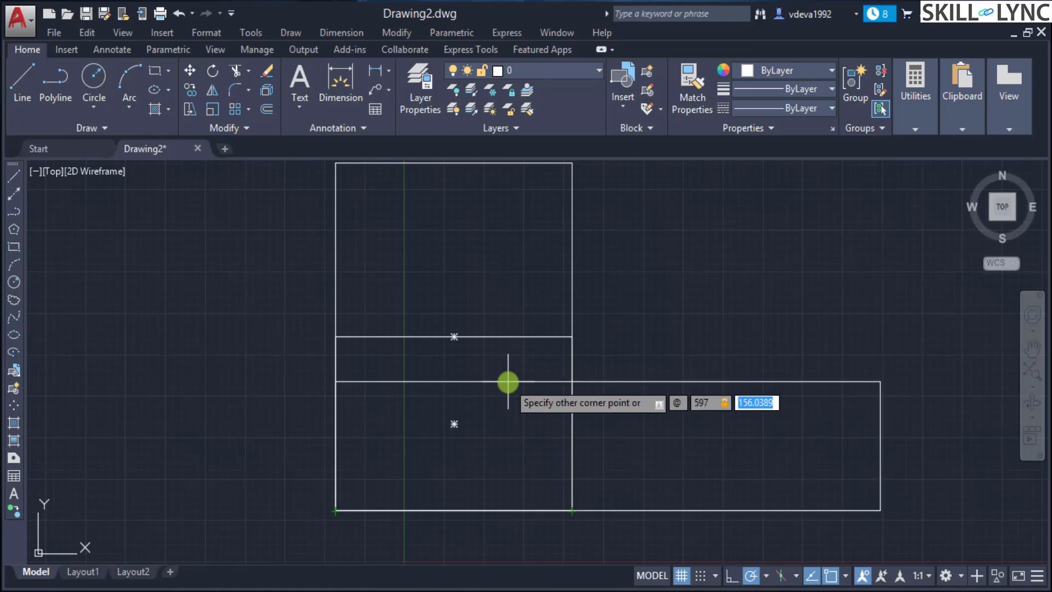
type("435")
key("Return")
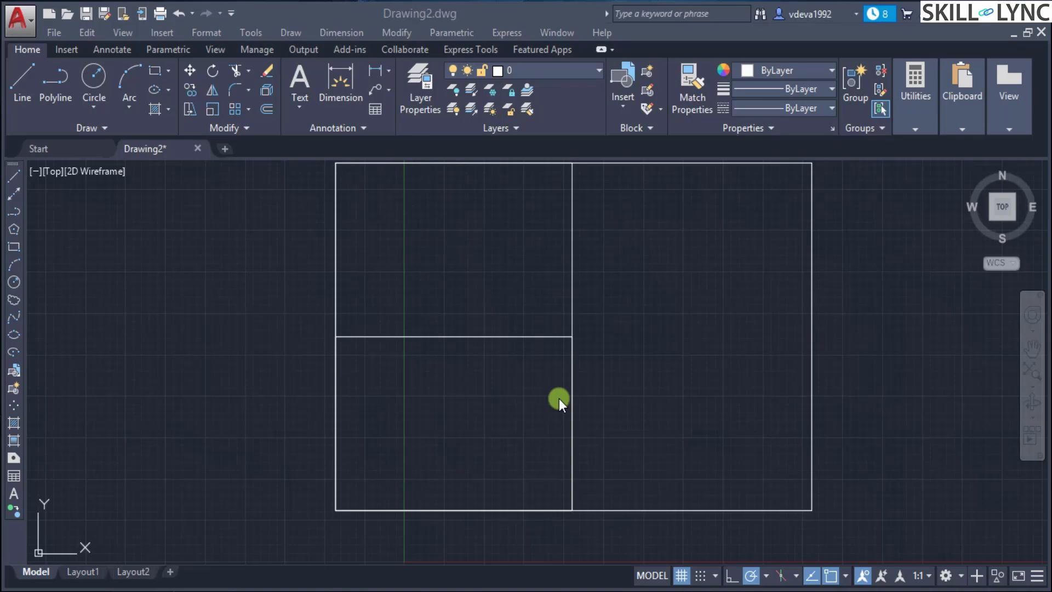
Step: Draw a fourth rectangle 594 wide and about twice as high as the 420-high rectangle, starting from the shared lower-left corner
type("REC")
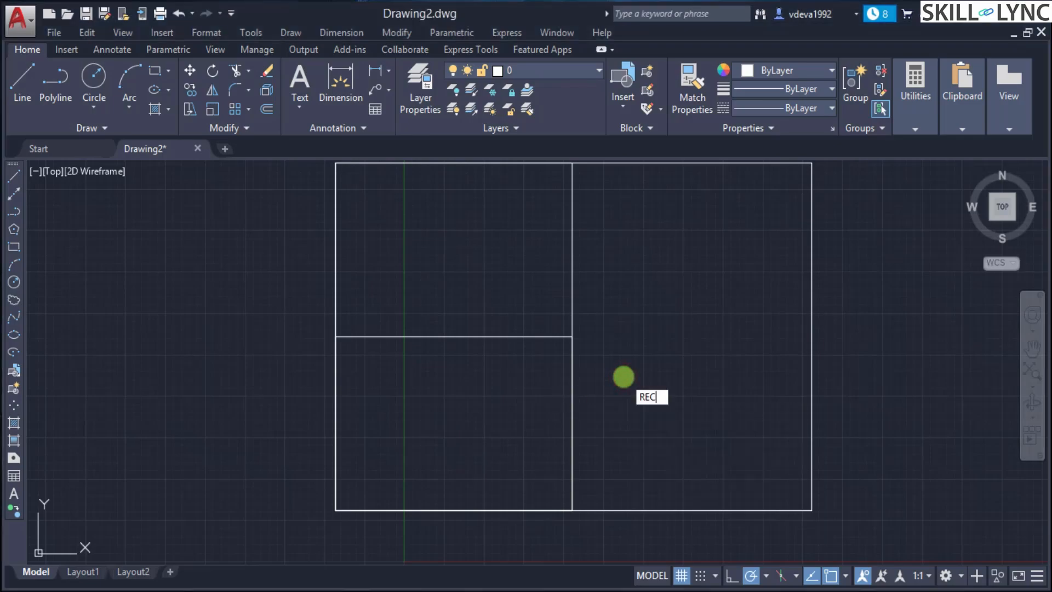
key("Return")
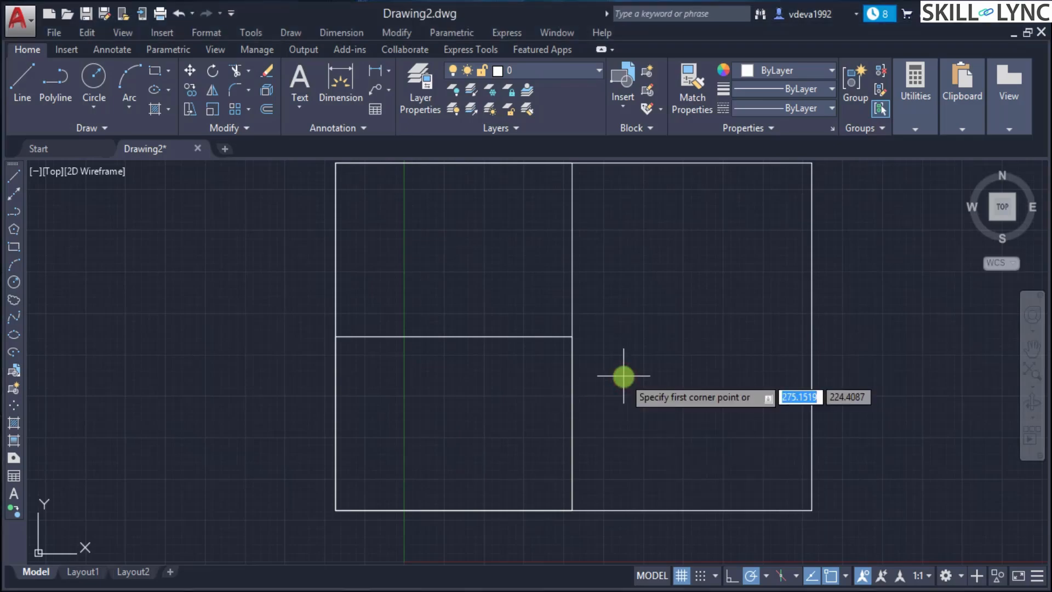
left_click(337, 512)
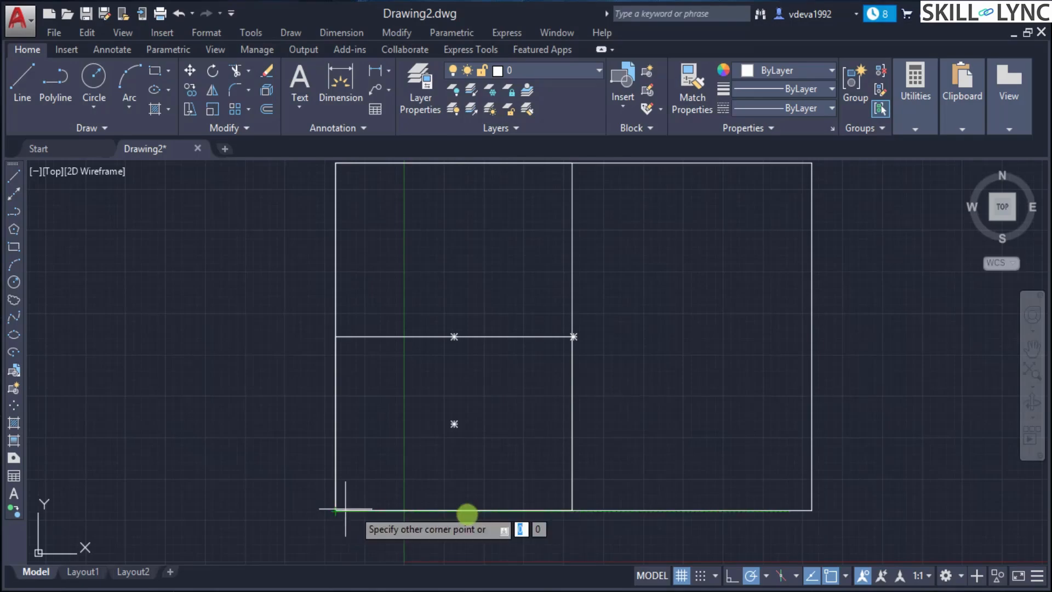
left_click(804, 509)
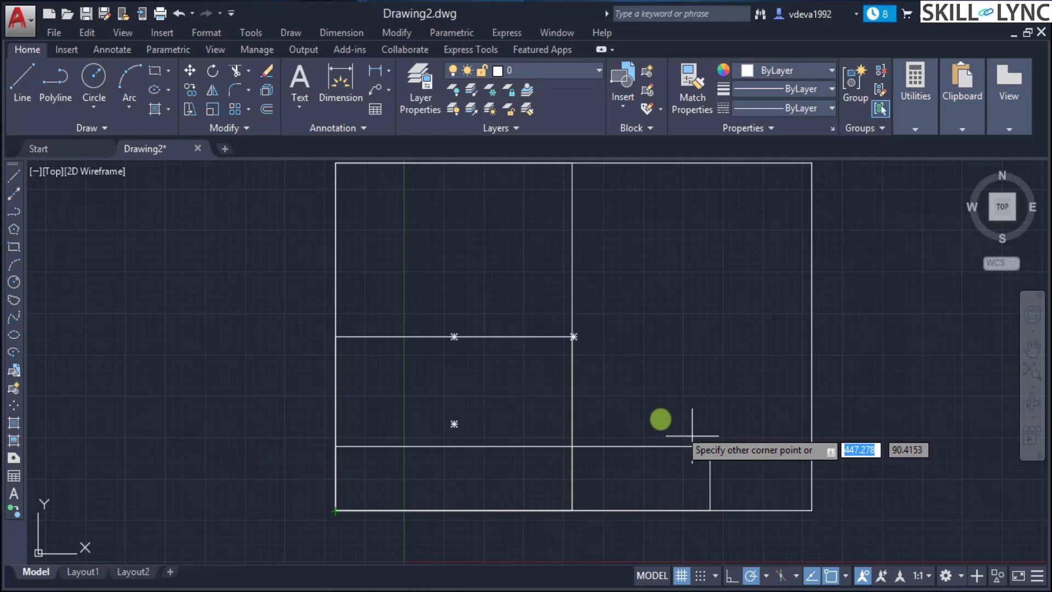
type("594")
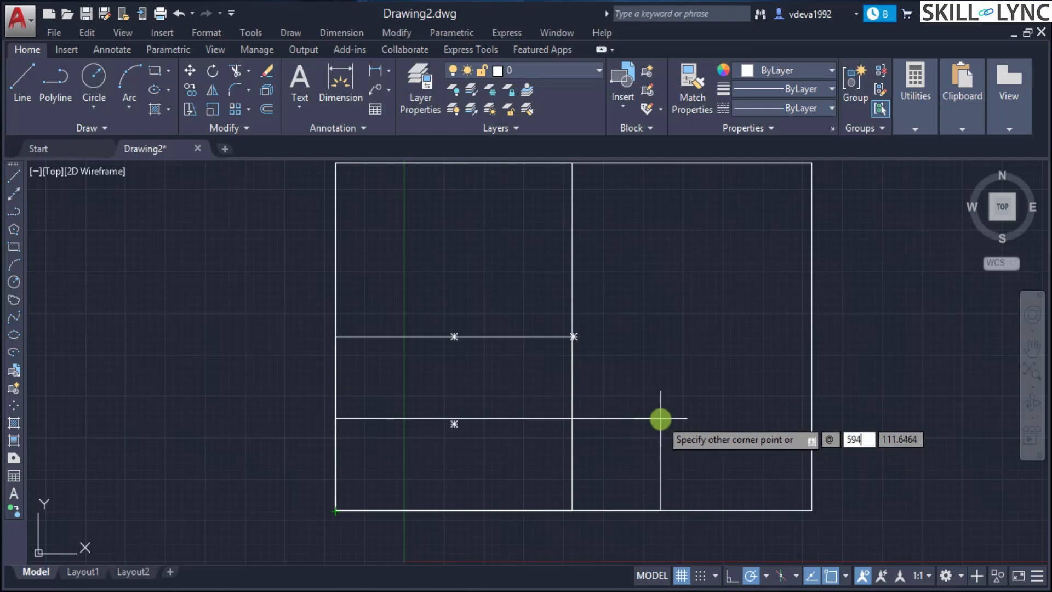
key("Tab")
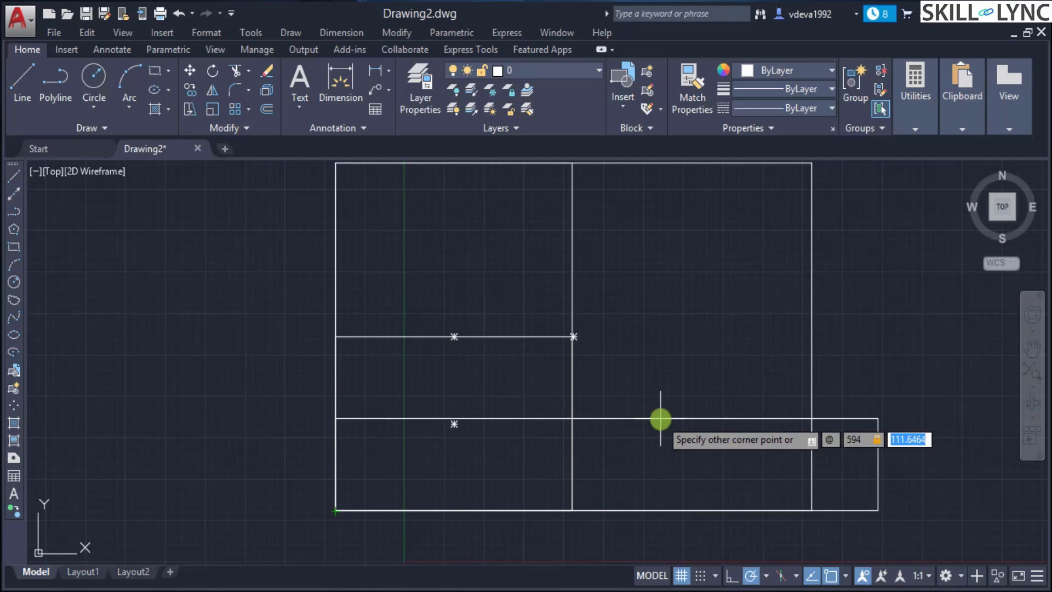
key("Escape")
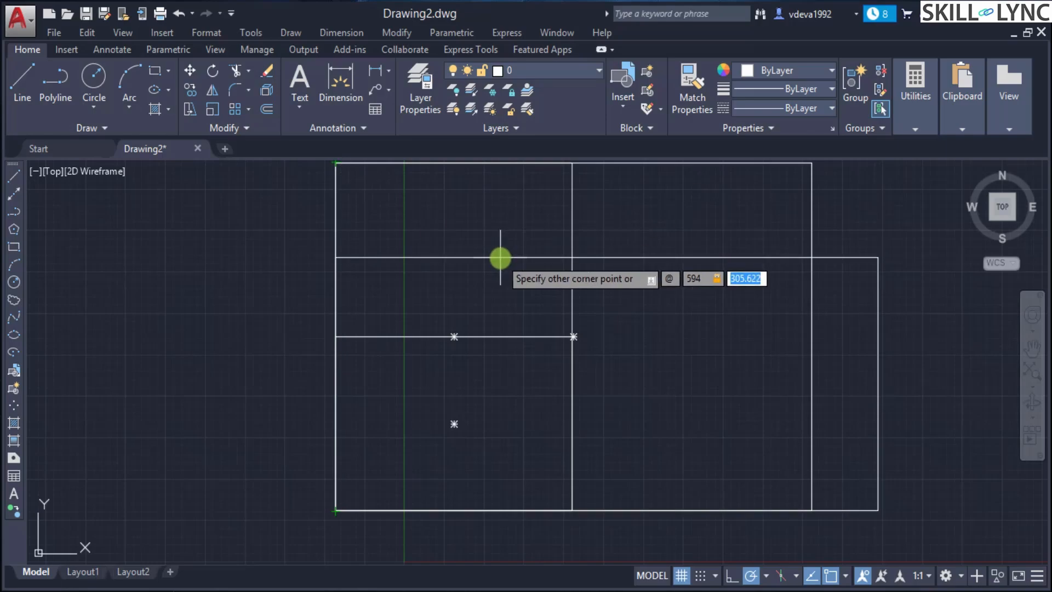
type("420")
key("Return")
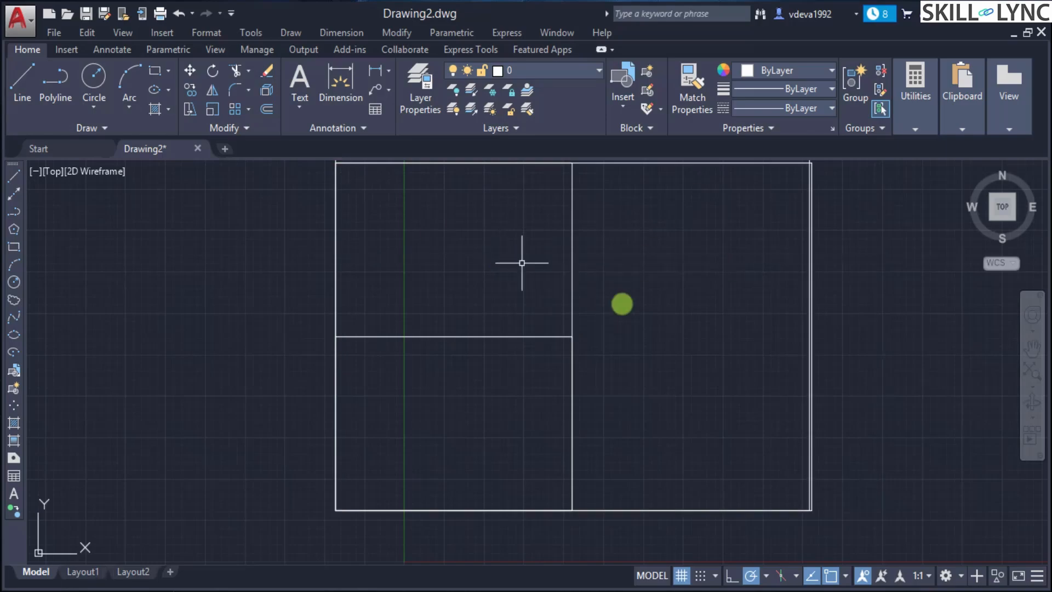
Step: Draw a fifth rectangle 1188 wide and 841 high, starting from the shared lower-left corner of the nested rectangles
scroll(687, 361, "down", 2)
scroll(686, 361, "down", 2)
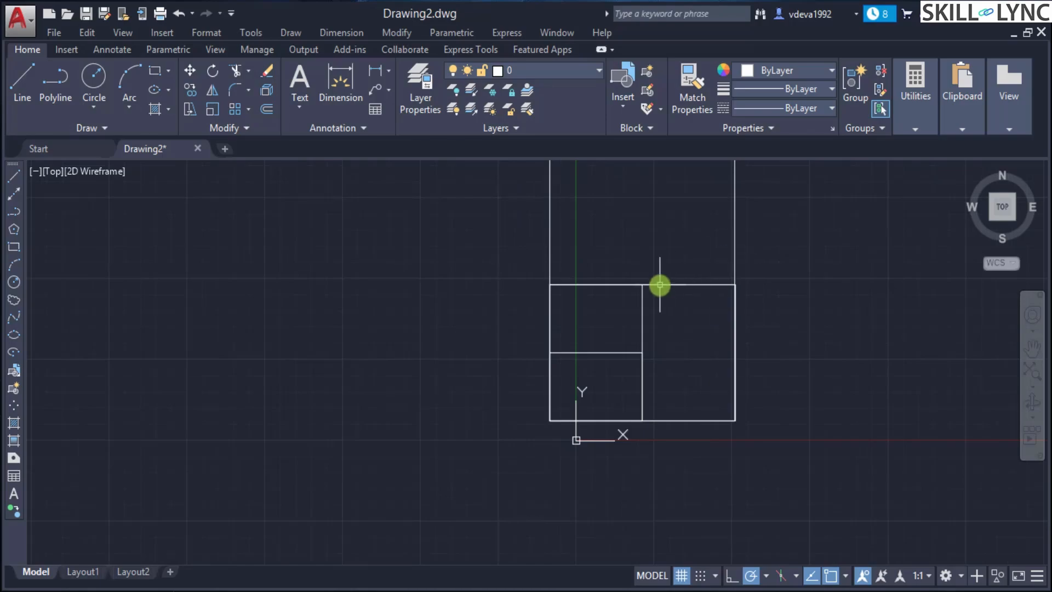
scroll(661, 286, "down", 2)
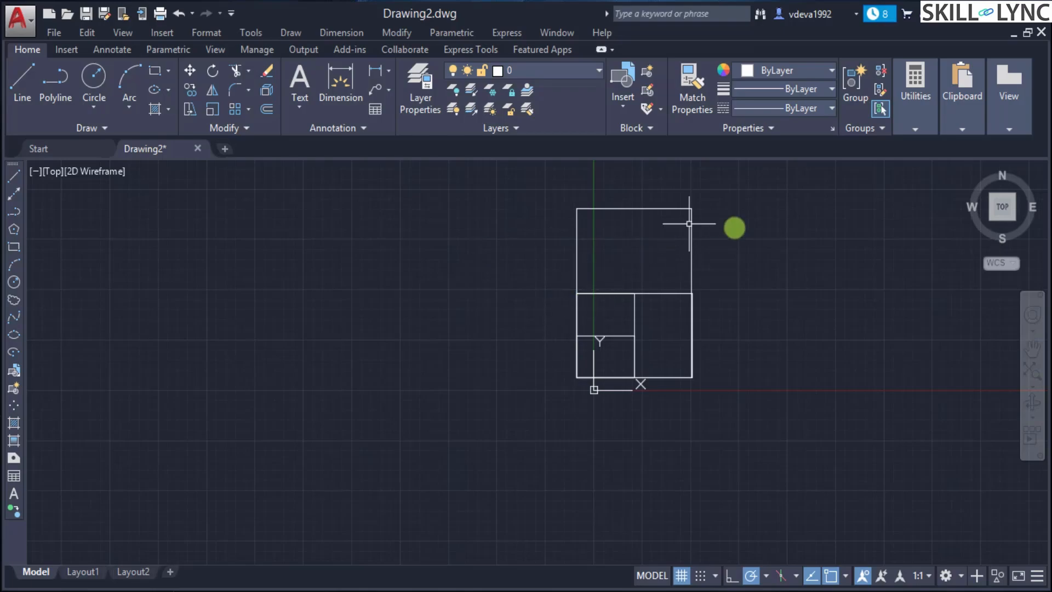
scroll(735, 207, "down", 2)
scroll(764, 176, "up", 2)
scroll(765, 177, "up", 2)
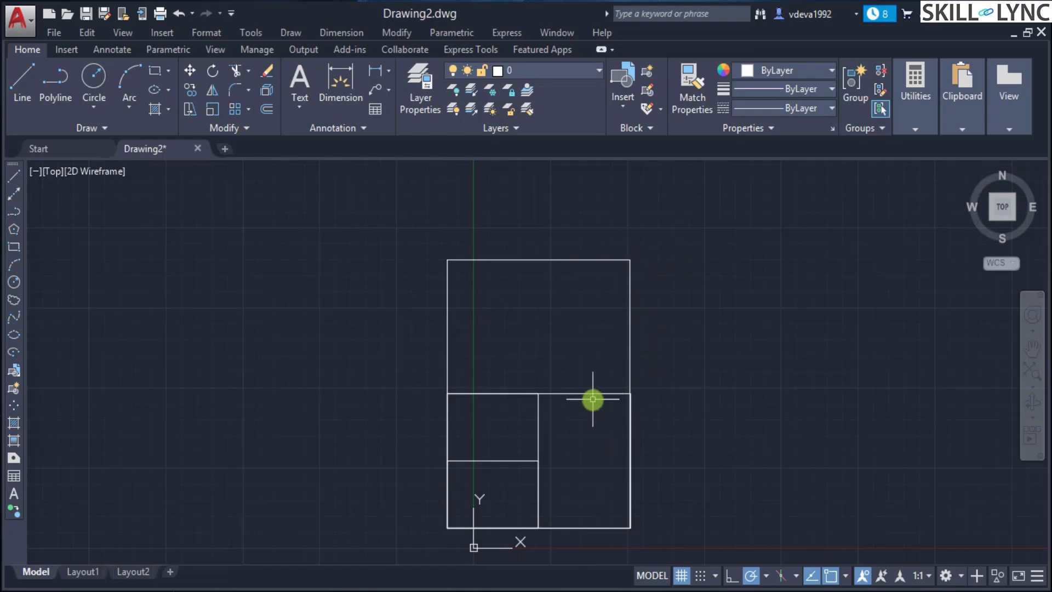
type("rec")
key("Return")
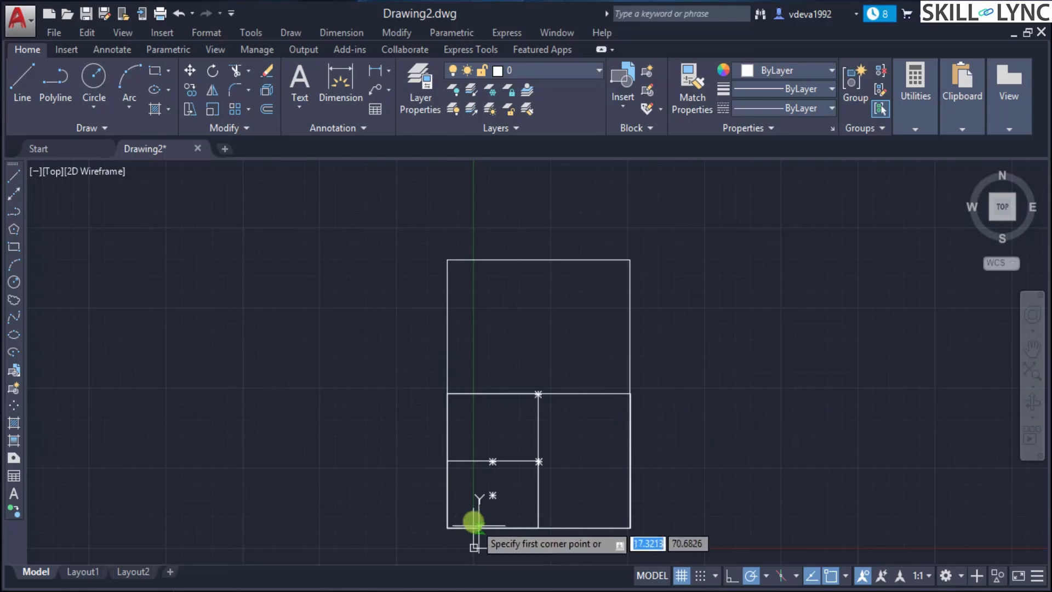
left_click(446, 526)
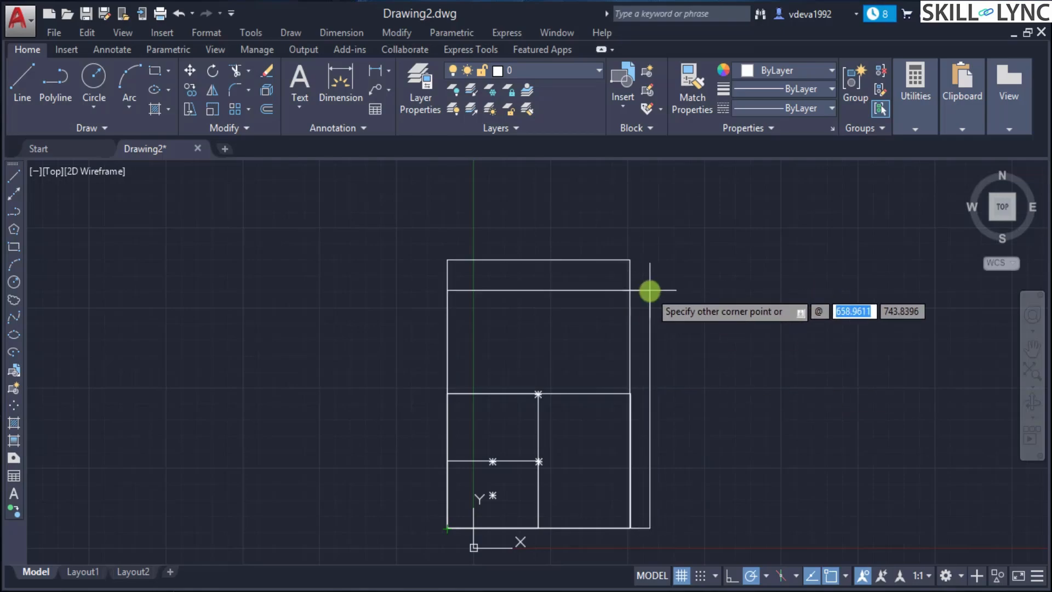
type("11")
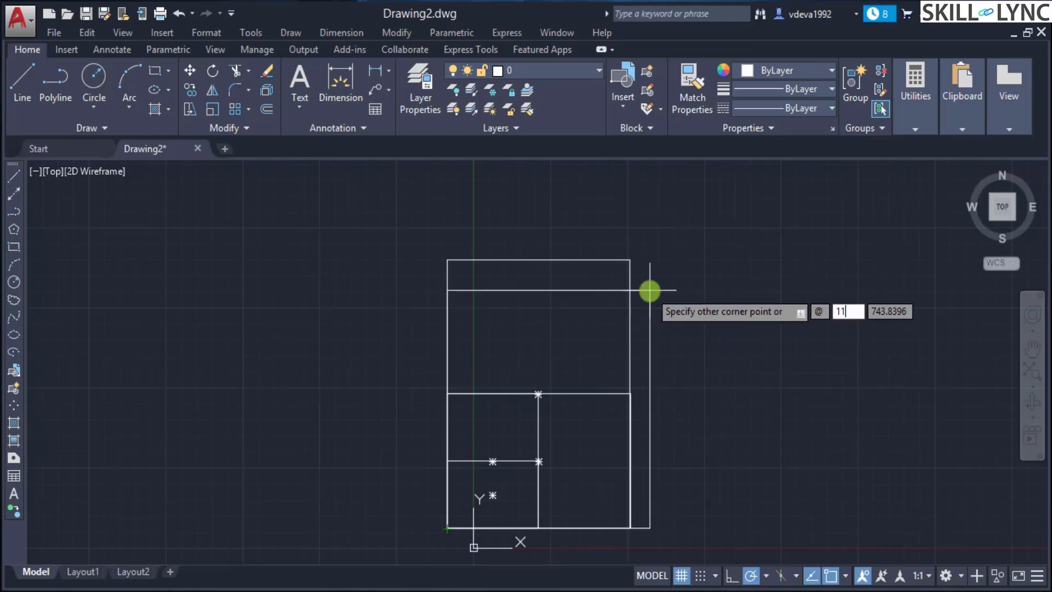
type("88")
key("Tab")
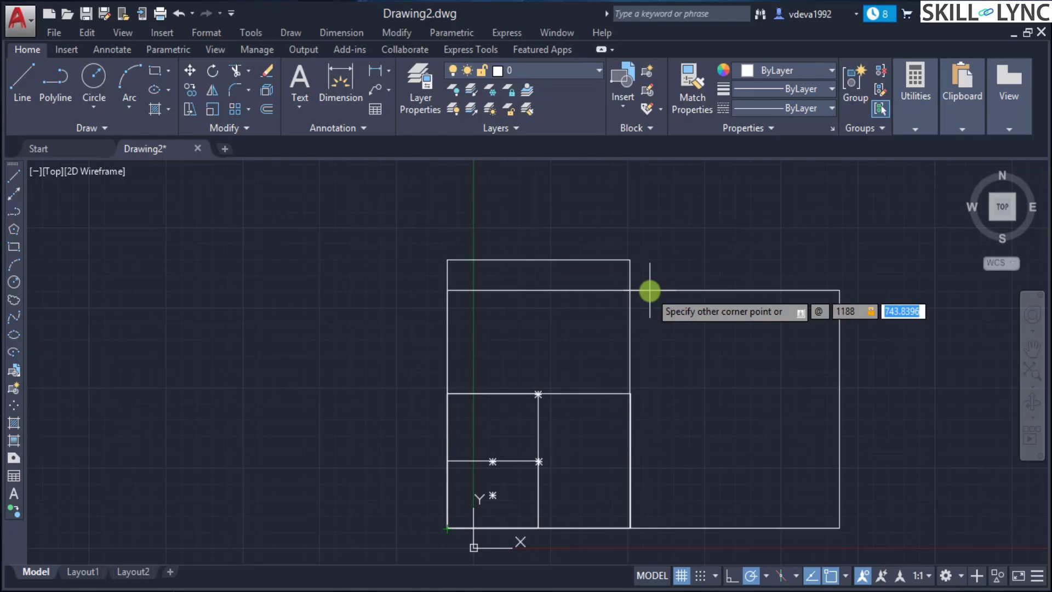
type("841")
key("Return")
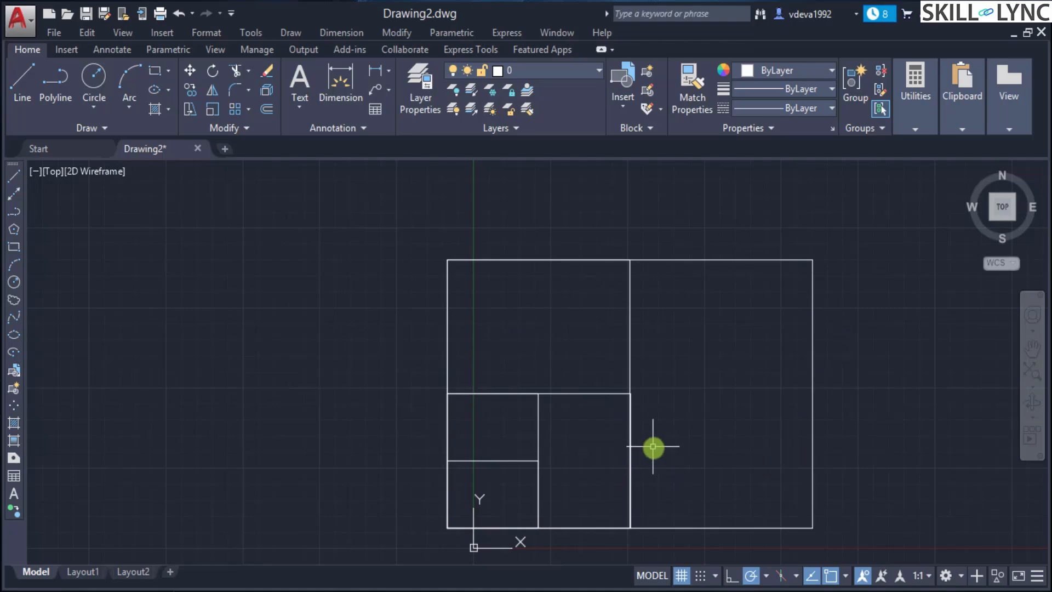
left_click(694, 526)
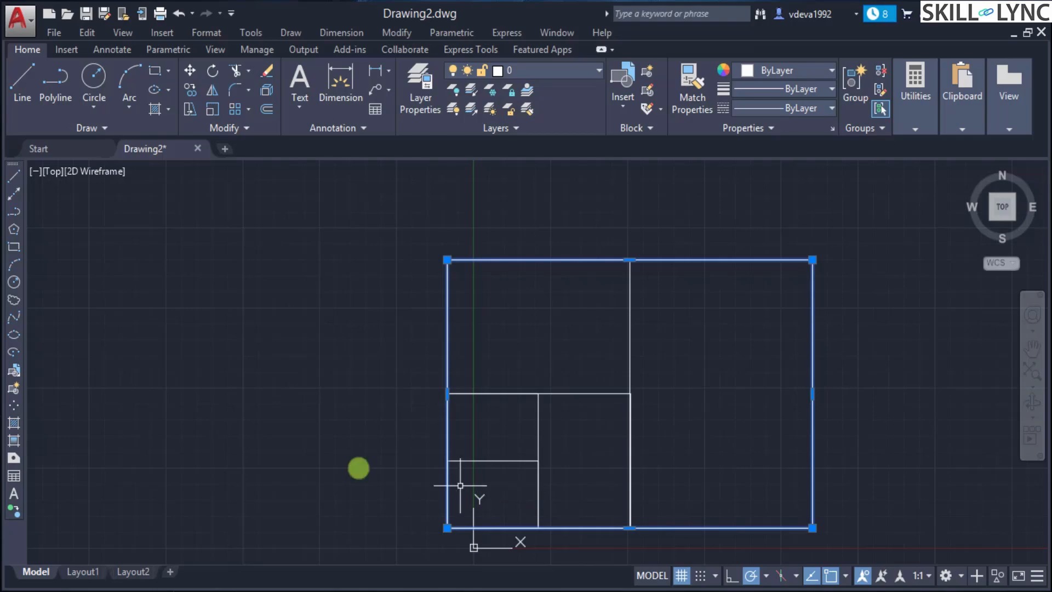
key("Escape")
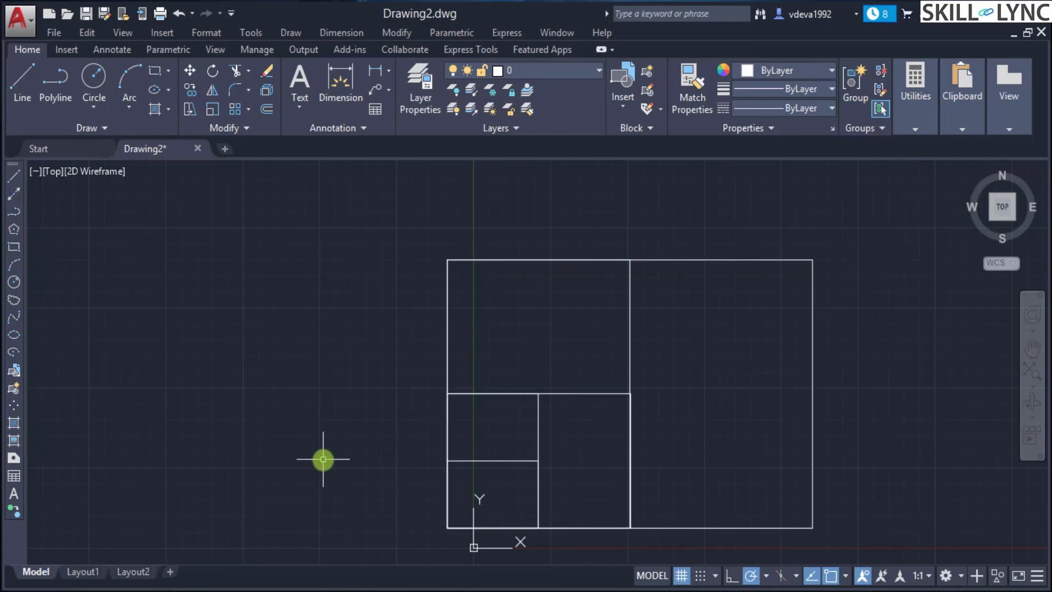
Step: Draw a separate rectangle 200 wide and 300 high in the empty area left of the nested rectangles, using relative coordinates
type("REC")
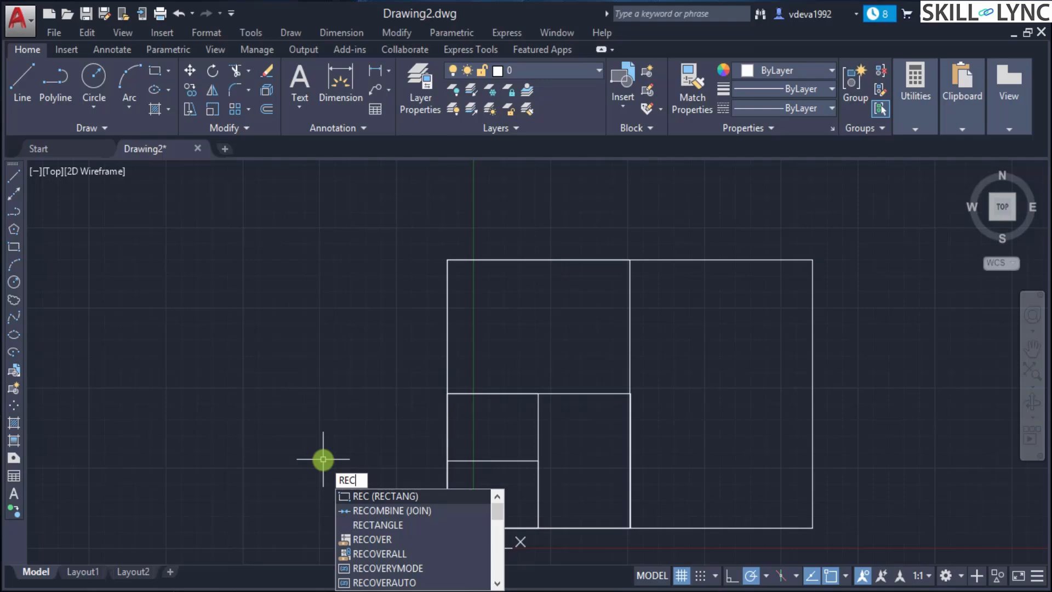
key("Return")
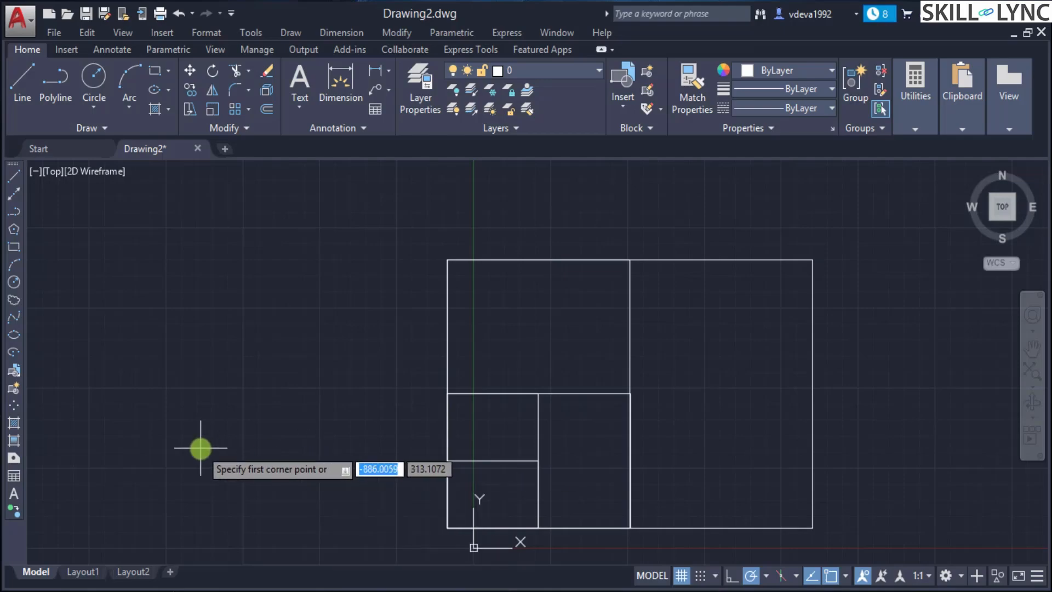
left_click(166, 455)
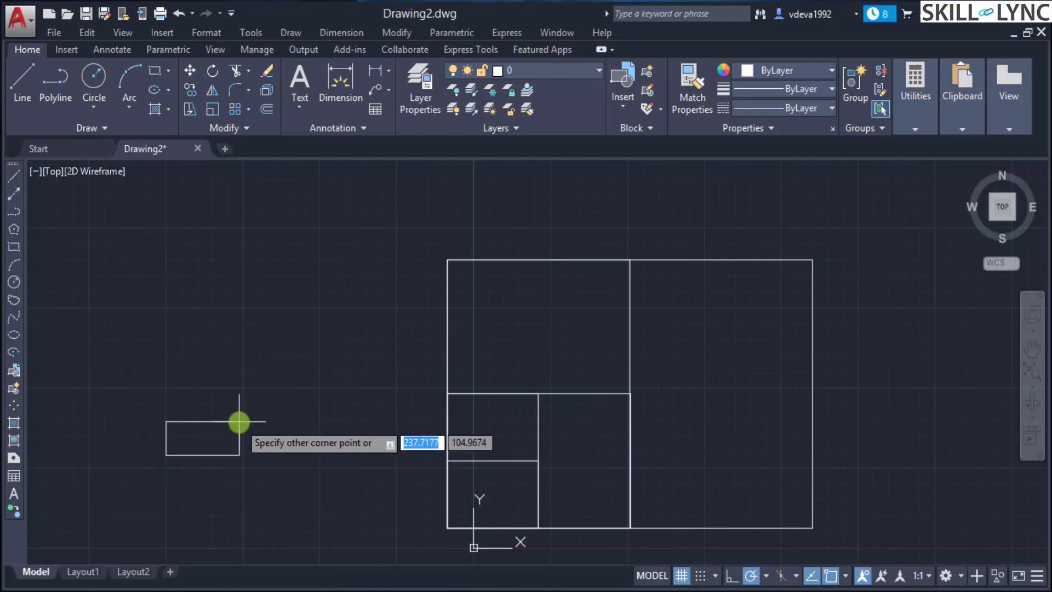
type("@200")
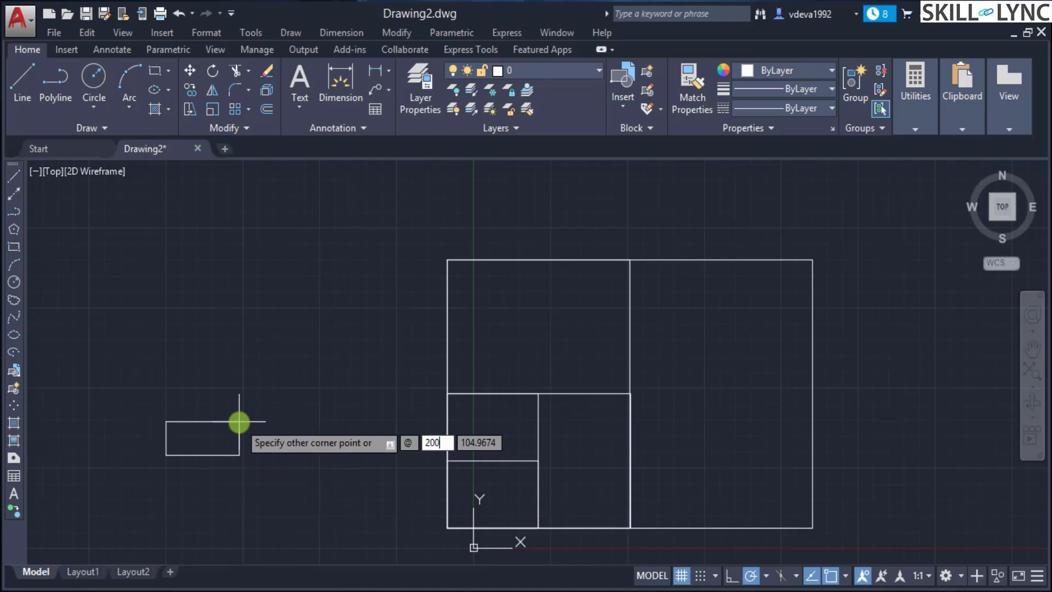
key("Tab")
type("300")
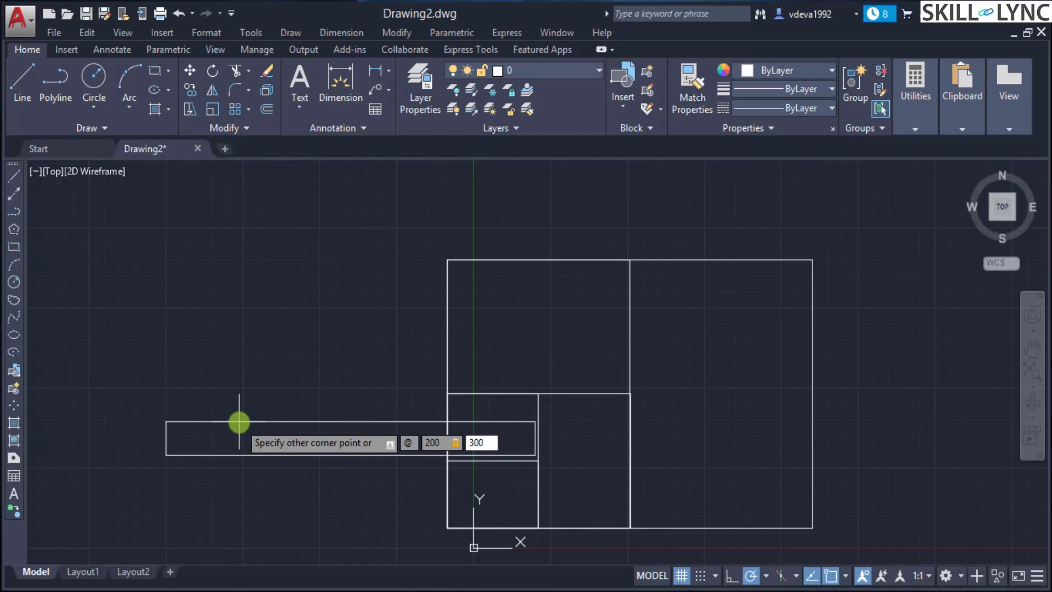
key("Return")
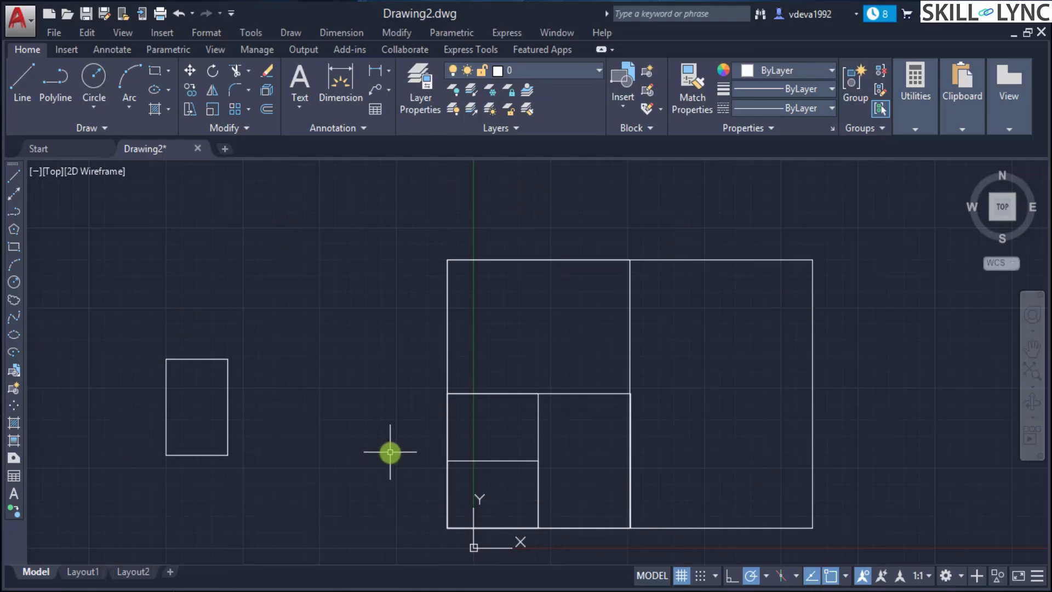
Step: Select all the rectangles in the drawing with a window and delete them
left_click(121, 208)
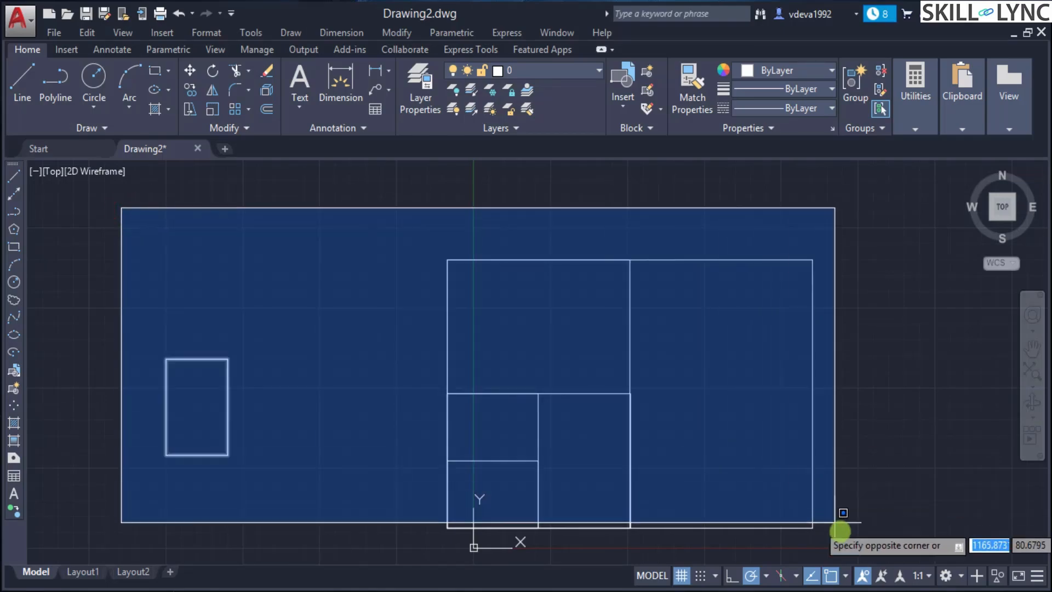
left_click(848, 546)
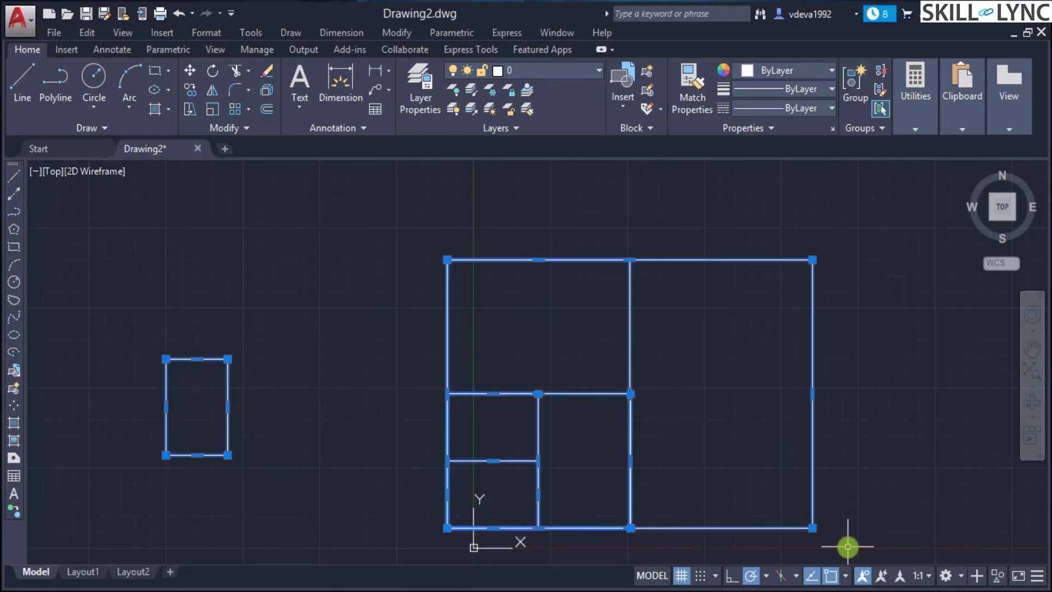
key("Delete")
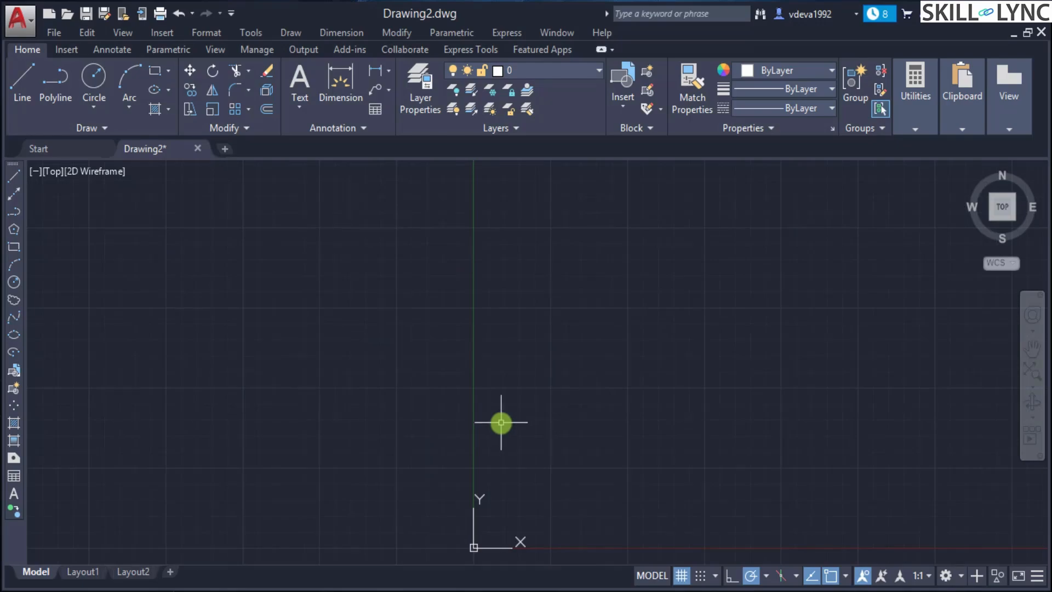
Step: Set the model space limits with the lower-left corner at 0,0 and the upper-right corner at 594,420
type("LIMITs")
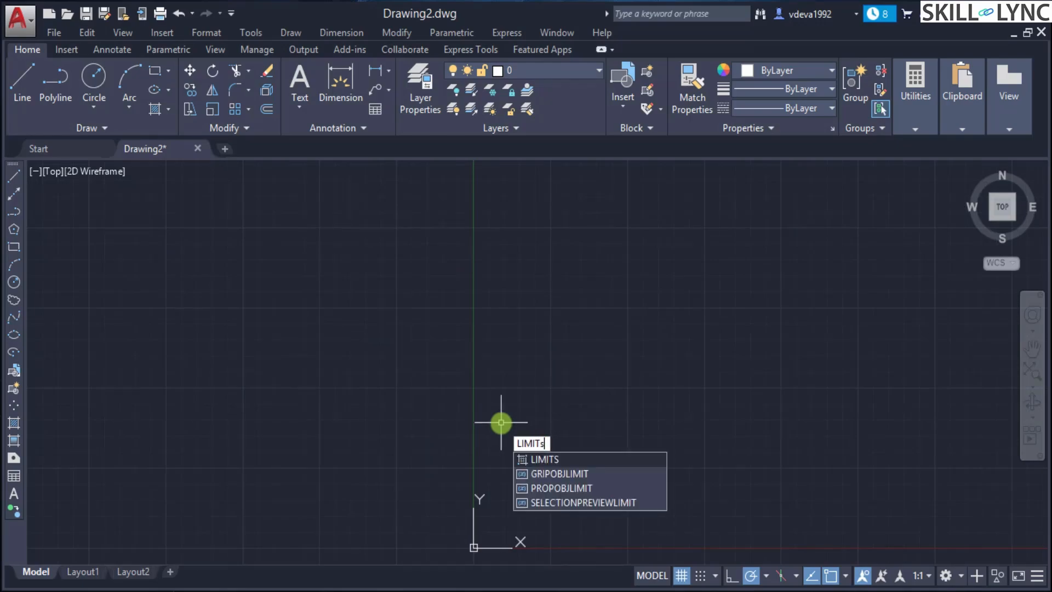
key("Return")
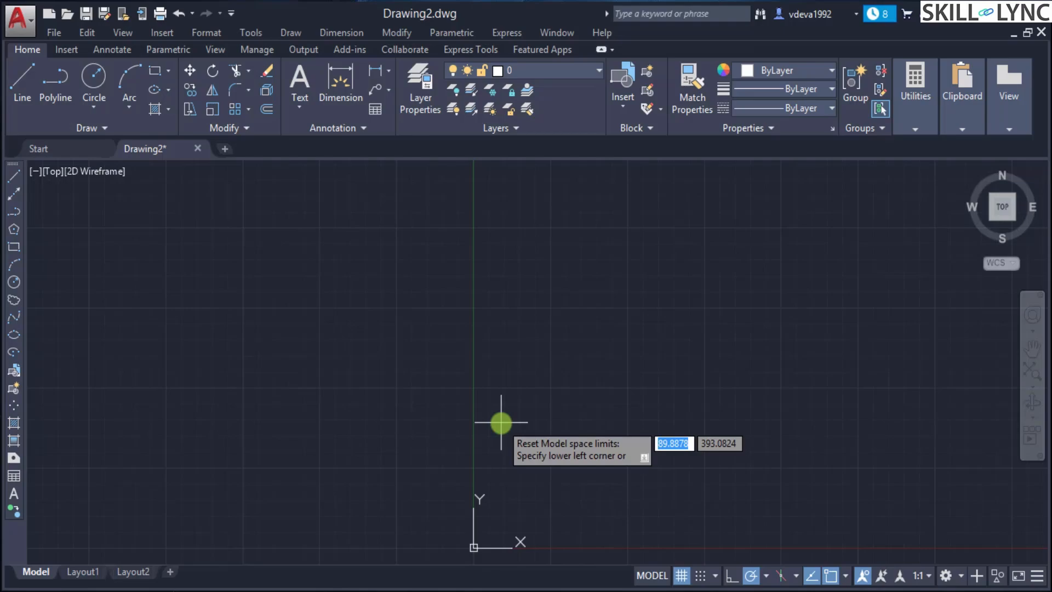
type("0")
key("Tab")
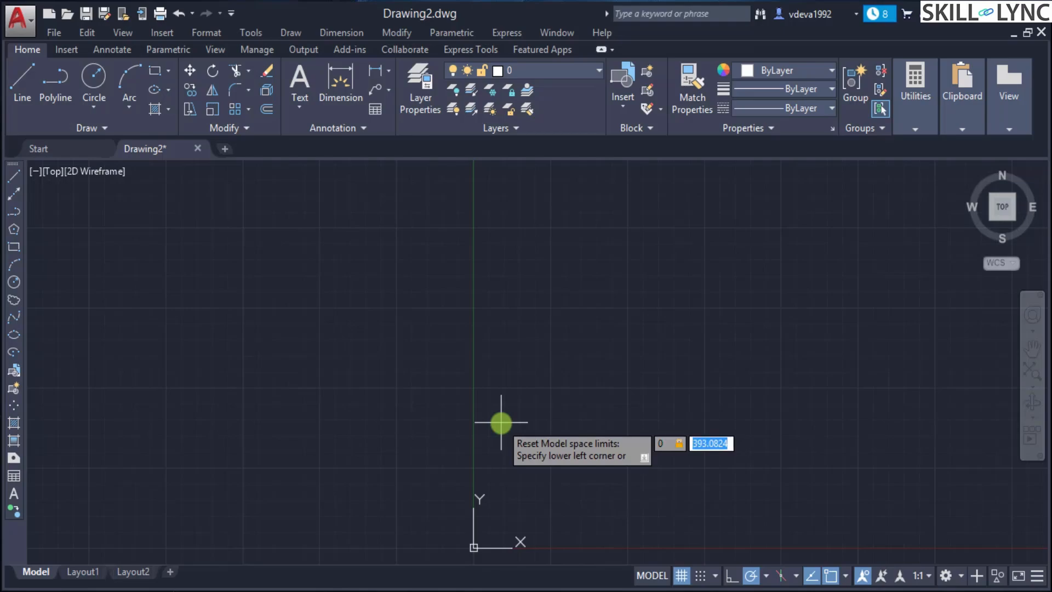
type("0")
key("Return")
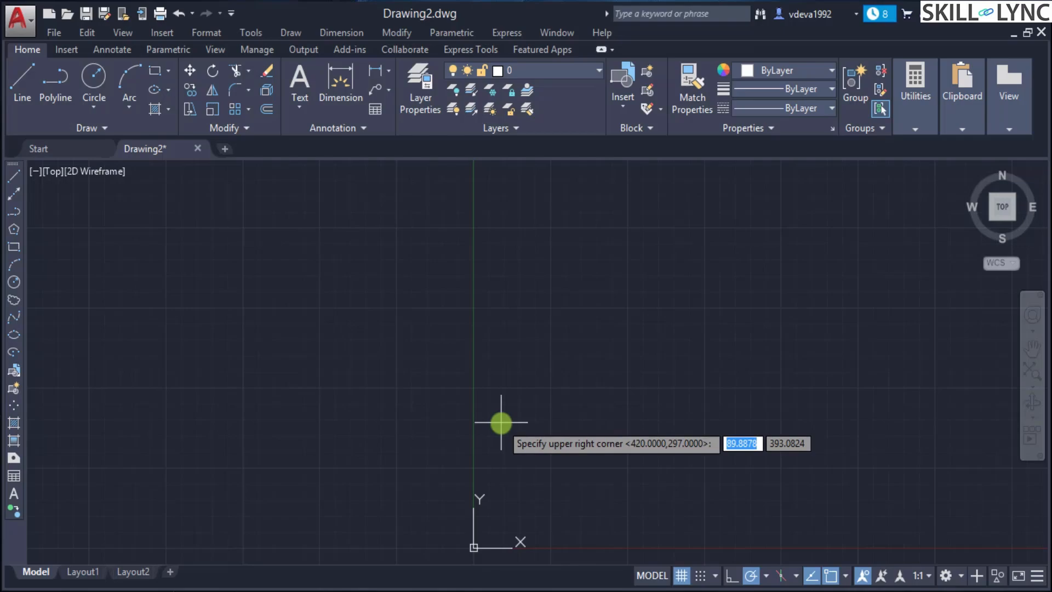
type("594")
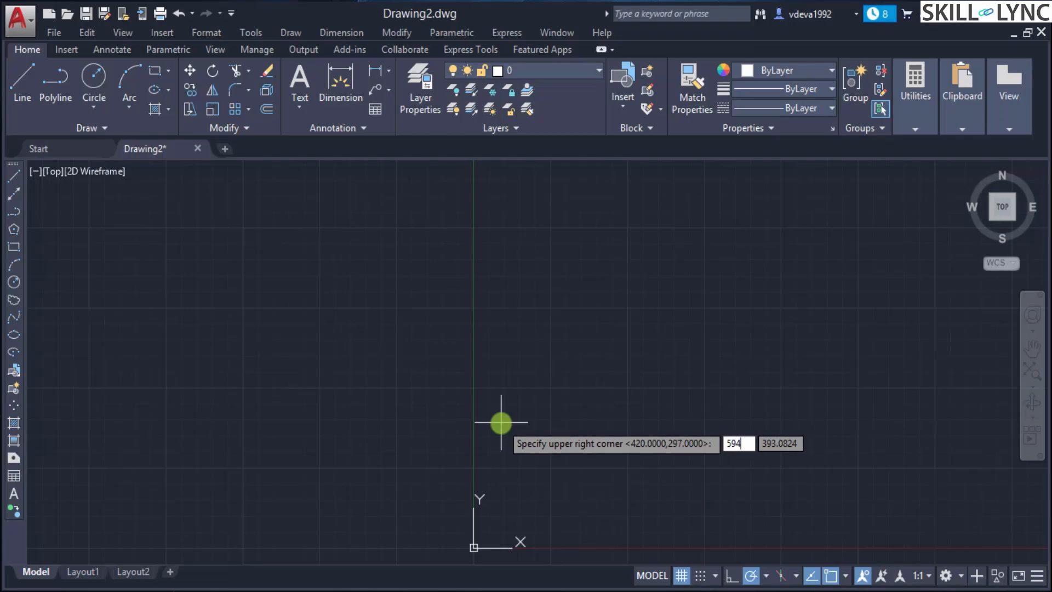
key("Tab")
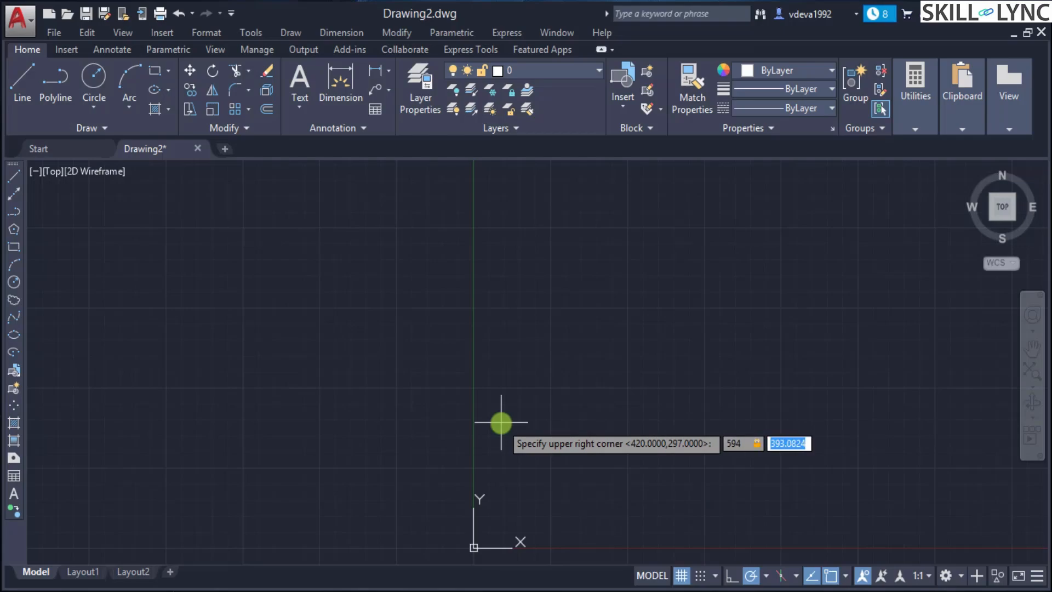
type("420")
key("Return")
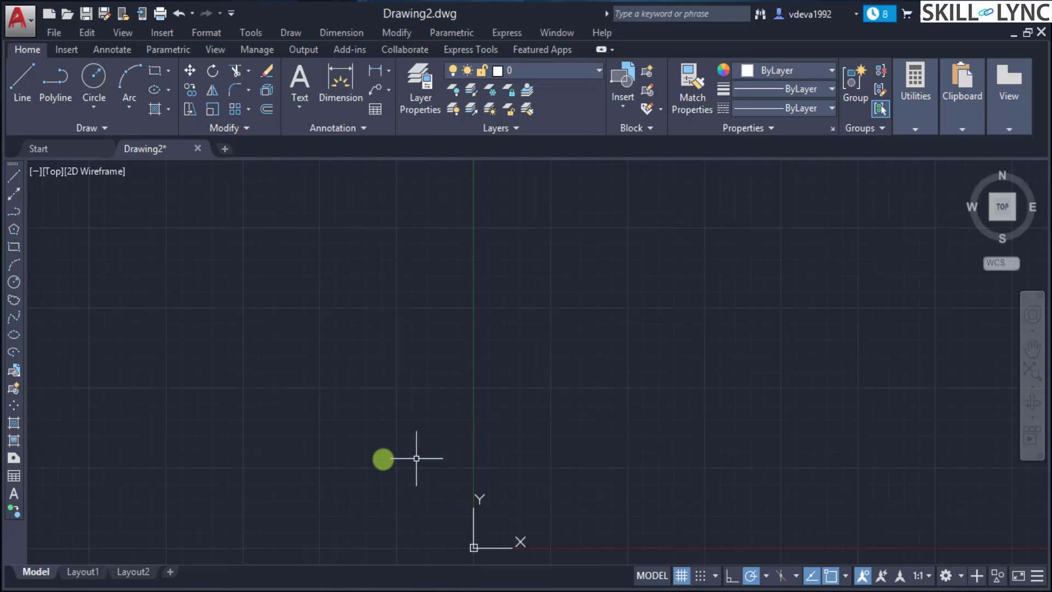
Step: Open the drawing units settings and accept decimal lengths, decimal degree angles and millimeters as the insertion scale
type("UNITS")
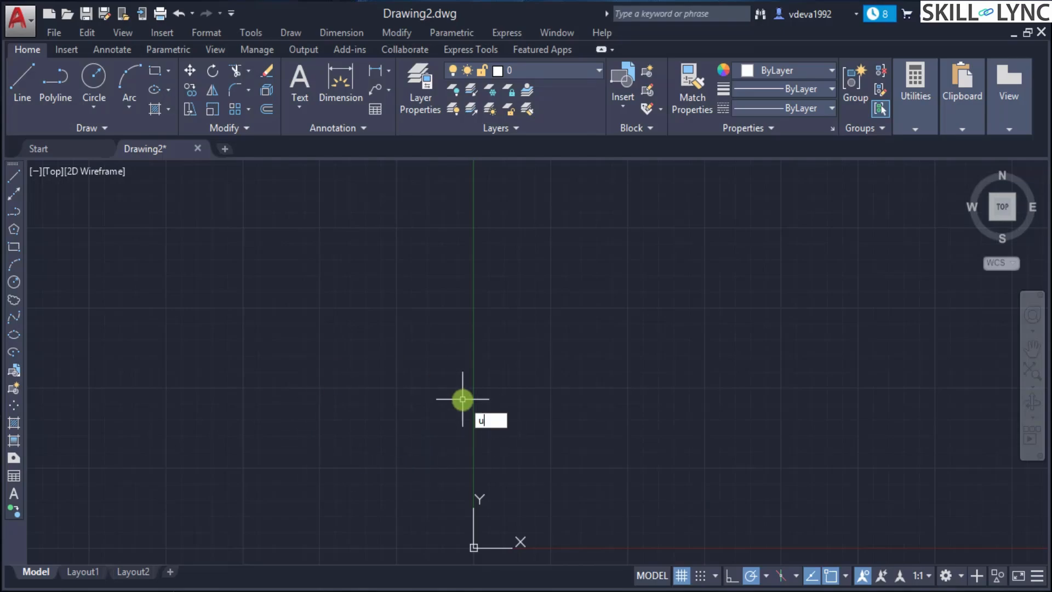
key("Return")
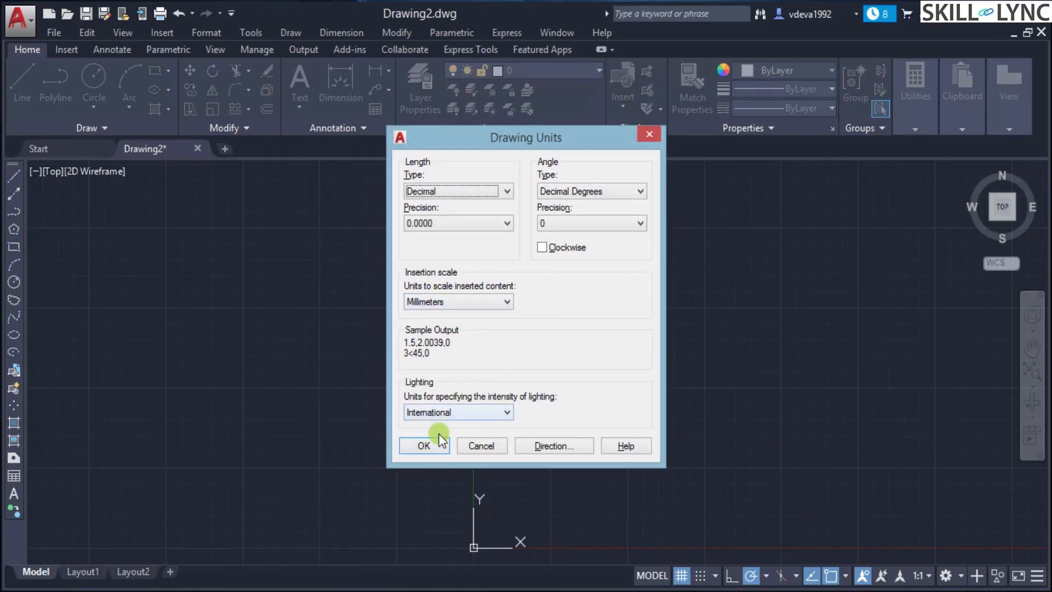
left_click(421, 447)
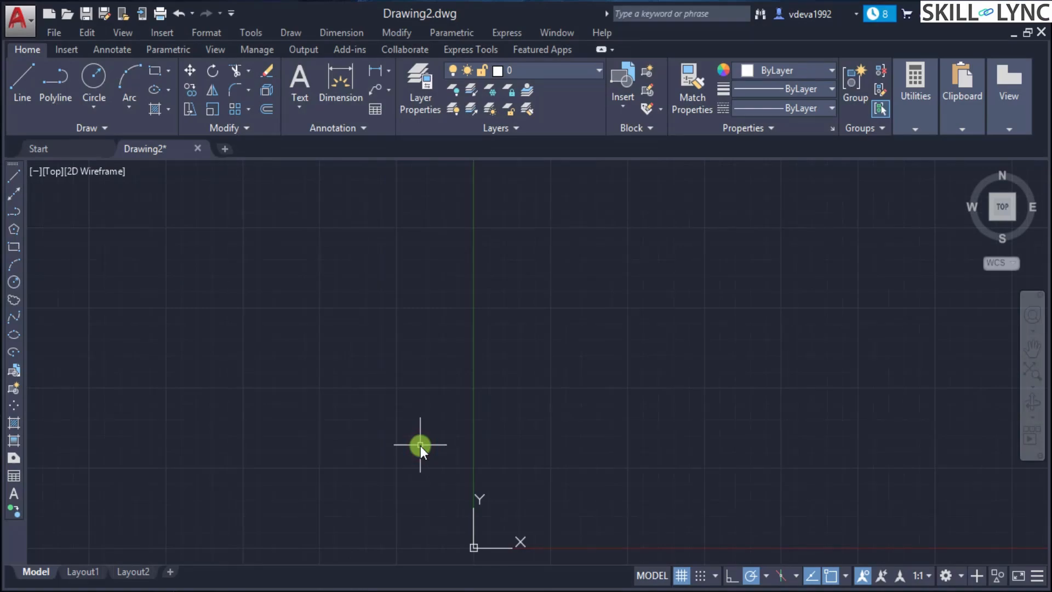
Step: Draw a rectangle 400 wide and 200 high just above and to the right of the origin, using relative coordinates
type("rec")
key("Return")
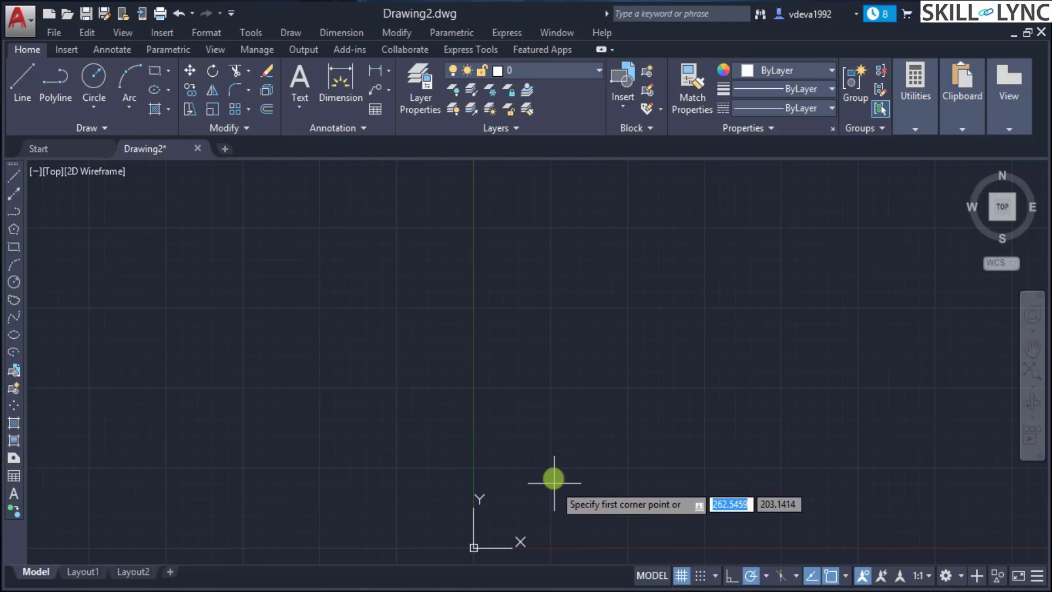
left_click(510, 451)
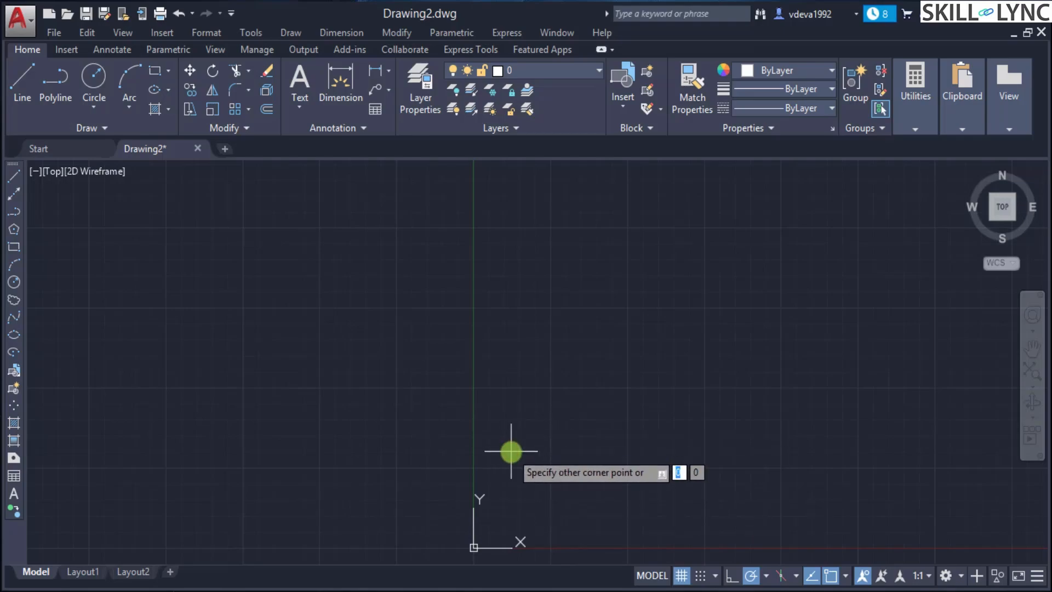
type("@400")
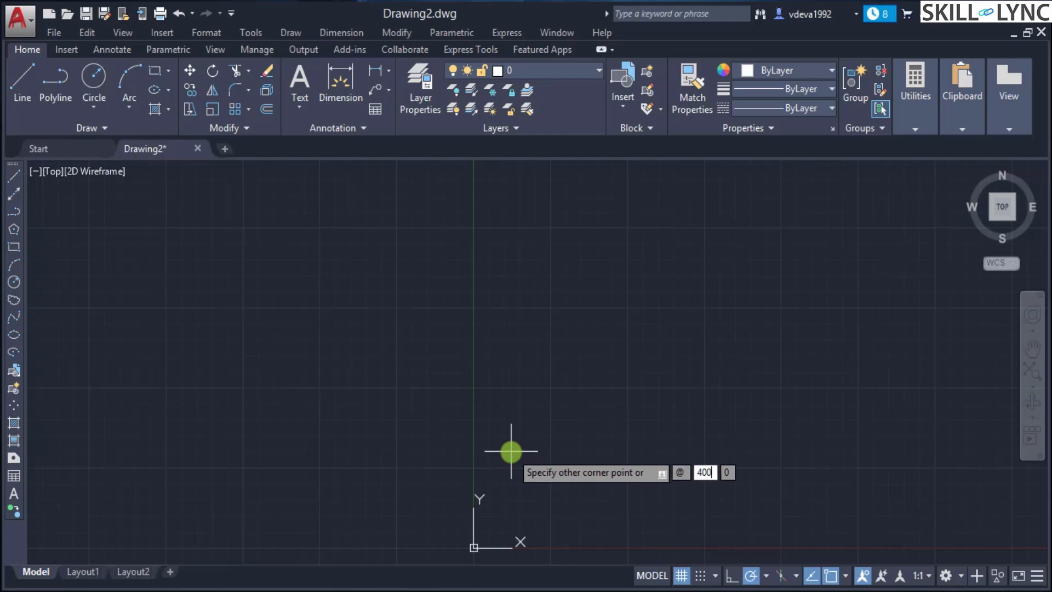
key("Tab")
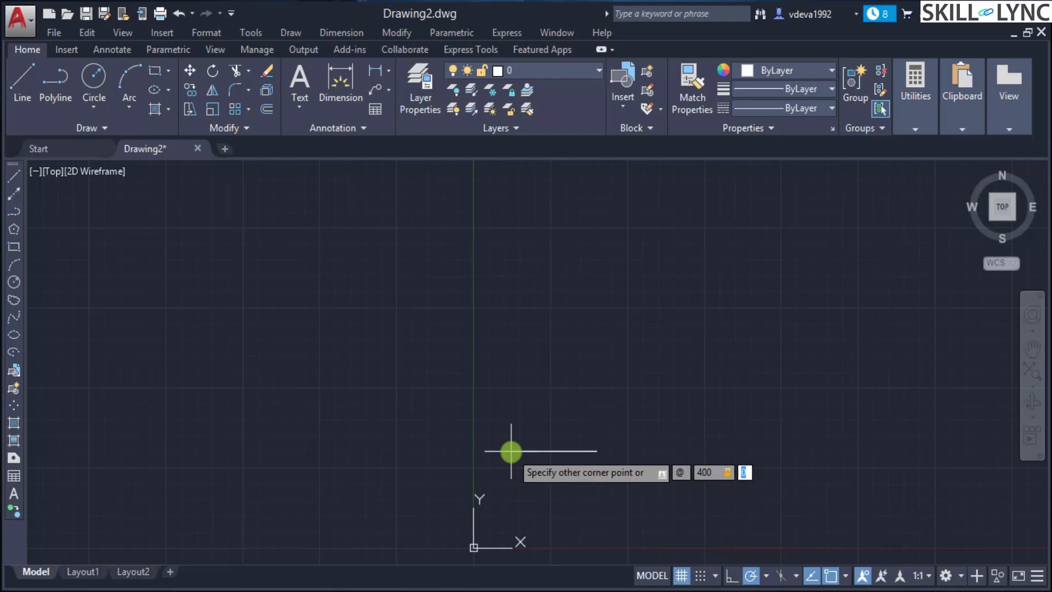
type("200")
key("Return")
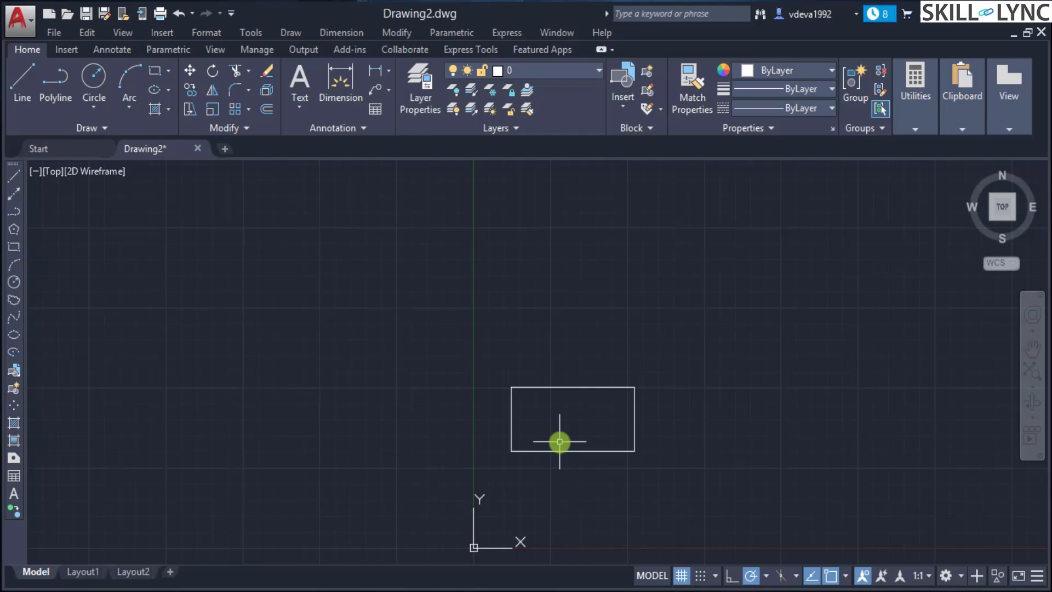
type("z")
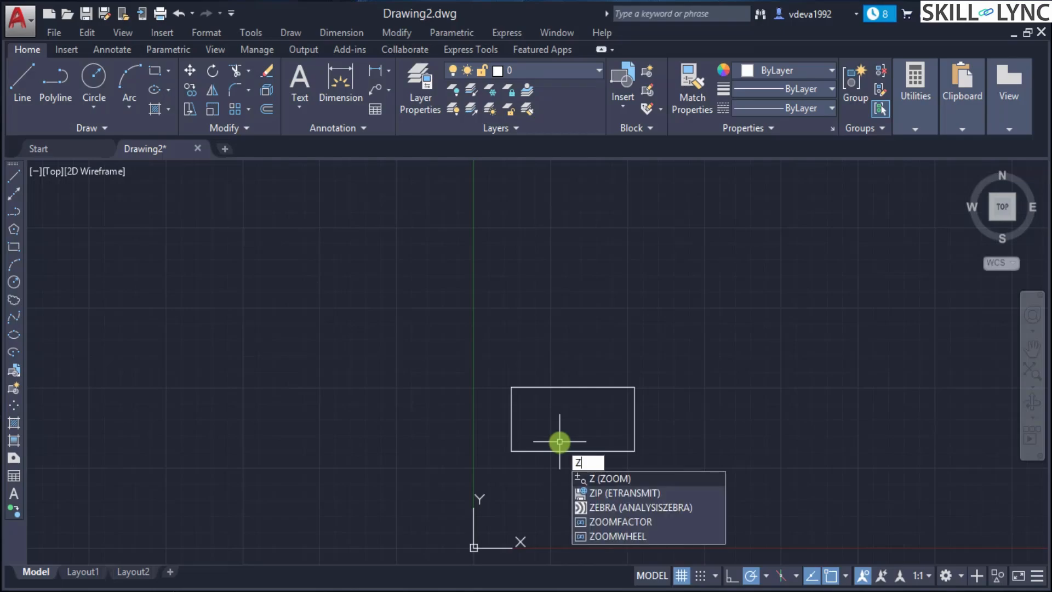
key("BackSpace")
key("Escape")
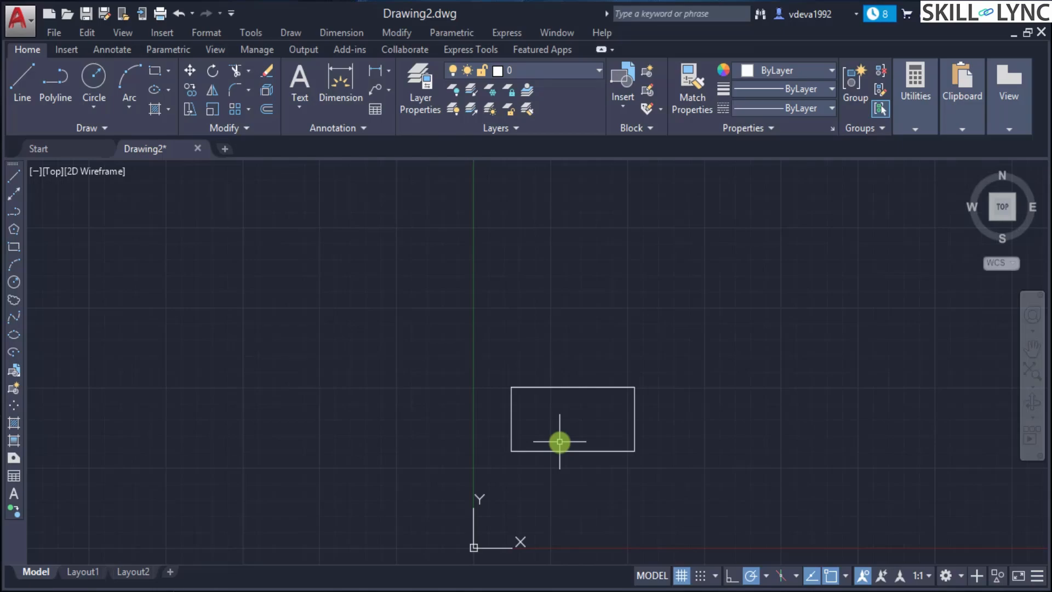
Step: Show the command line and zoom the view with the All option of the Zoom command
key("ctrl+9")
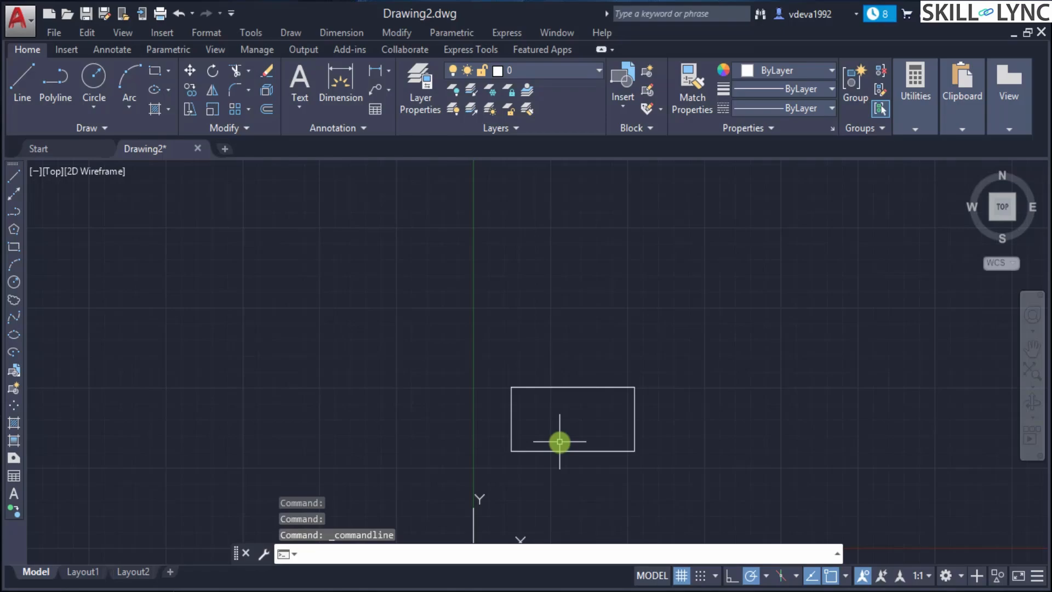
type("z")
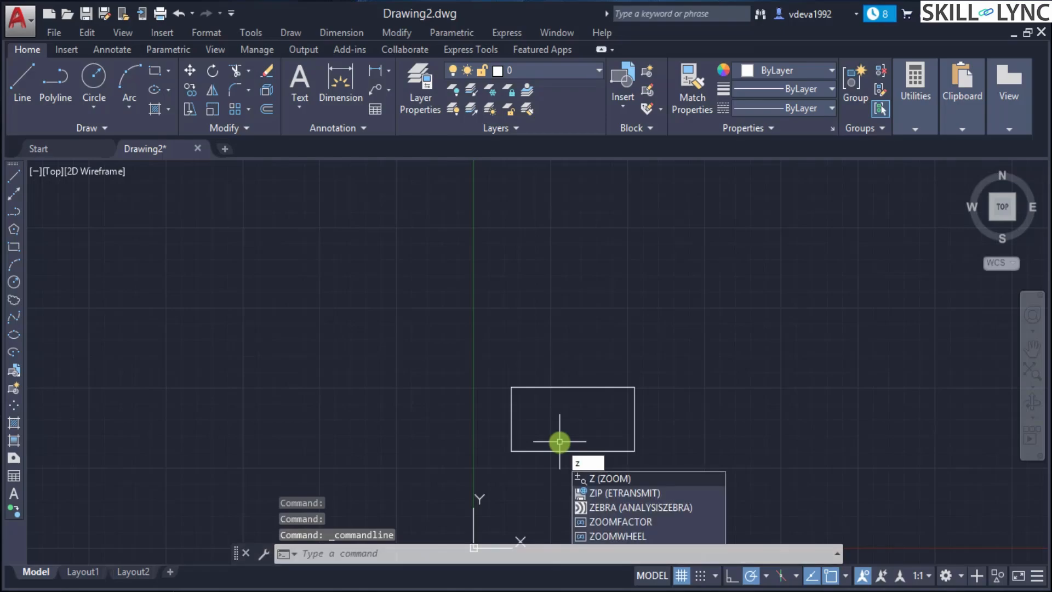
key("Return")
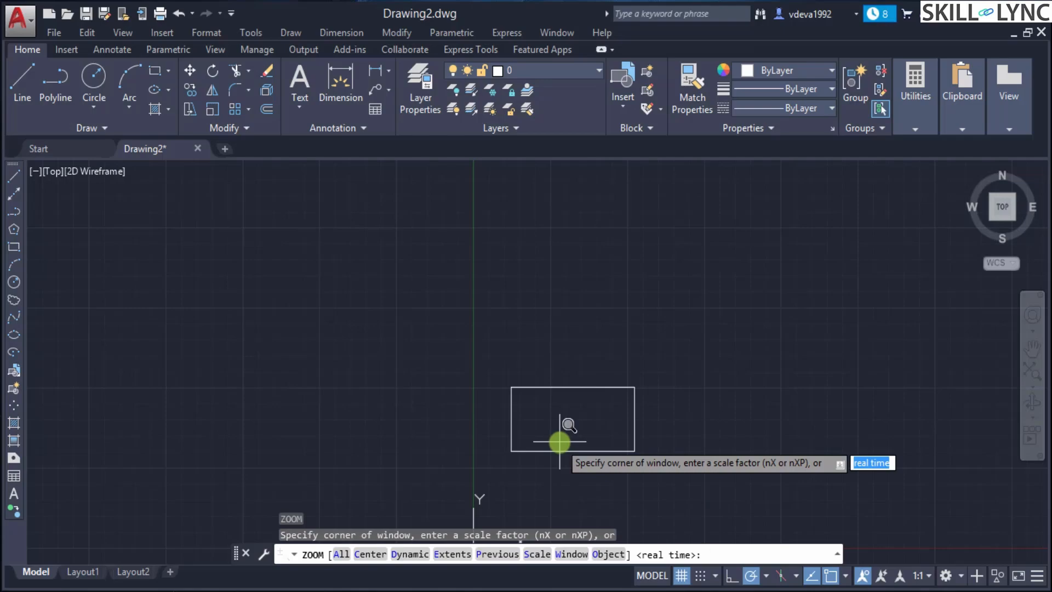
type("a")
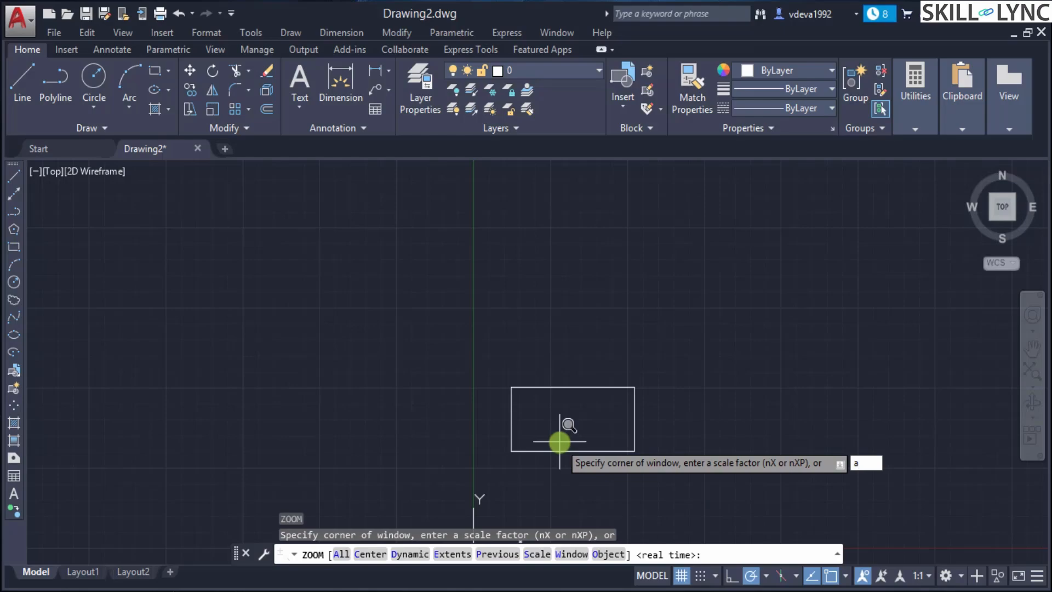
key("Return")
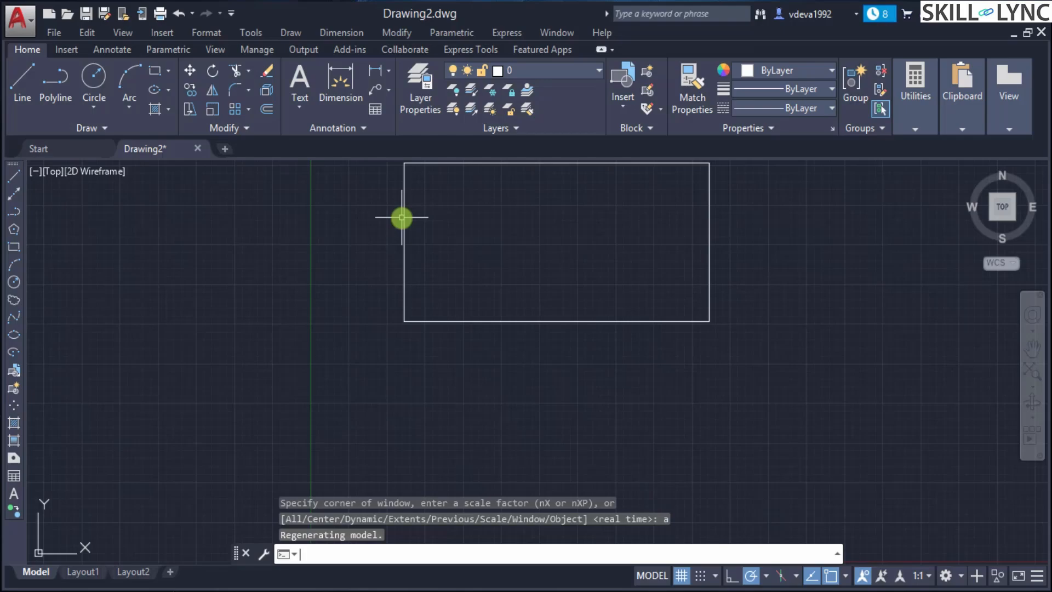
type("z")
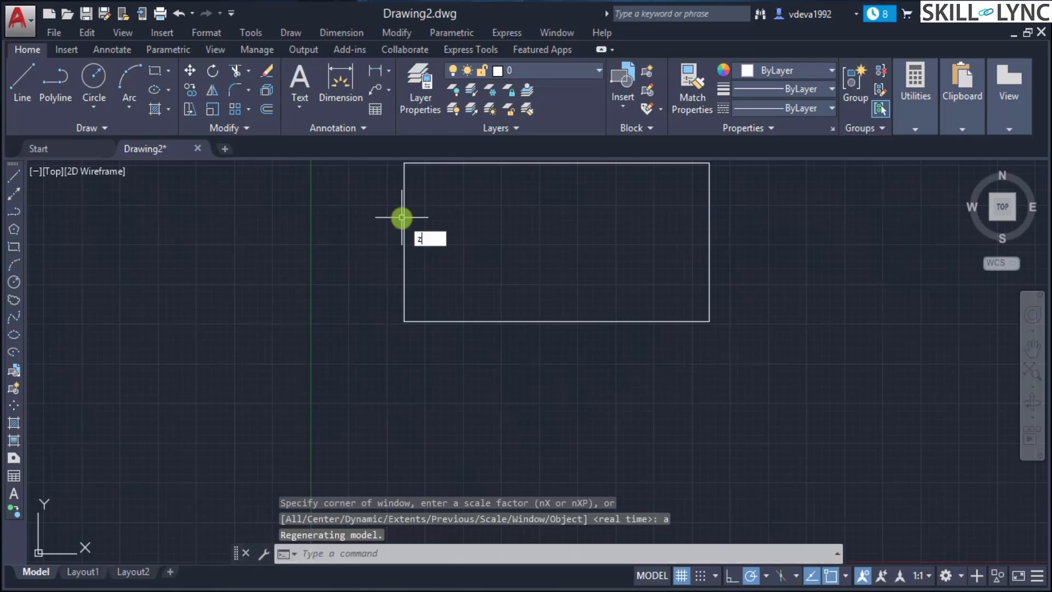
key("Return")
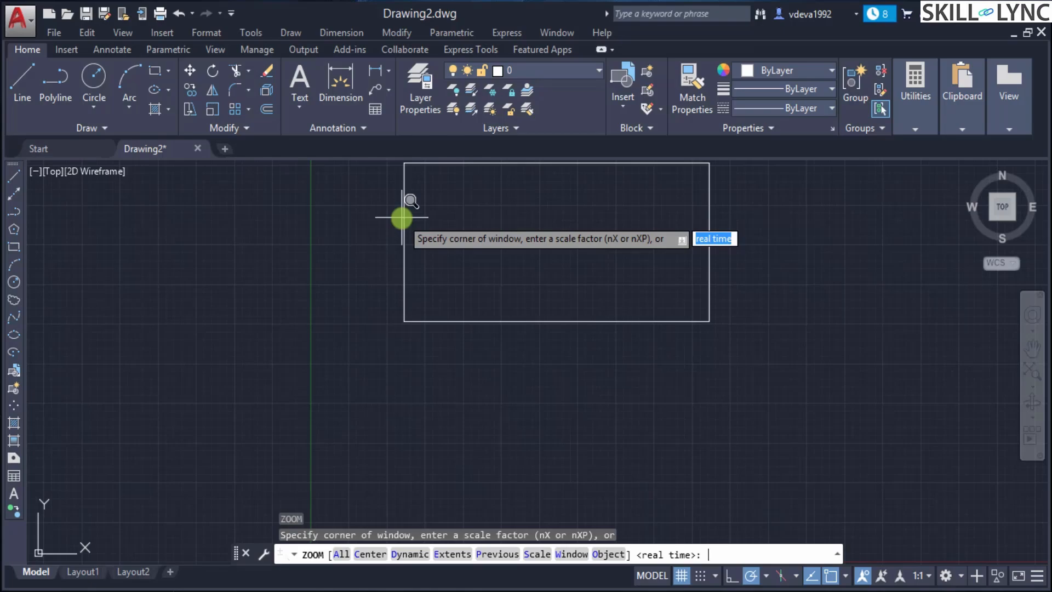
type("c")
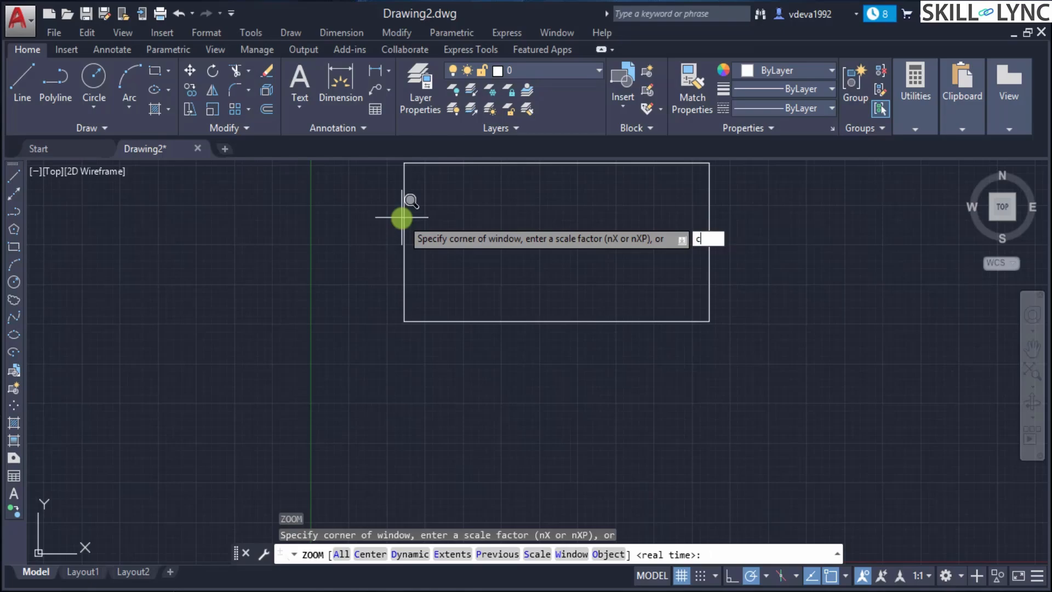
key("Return")
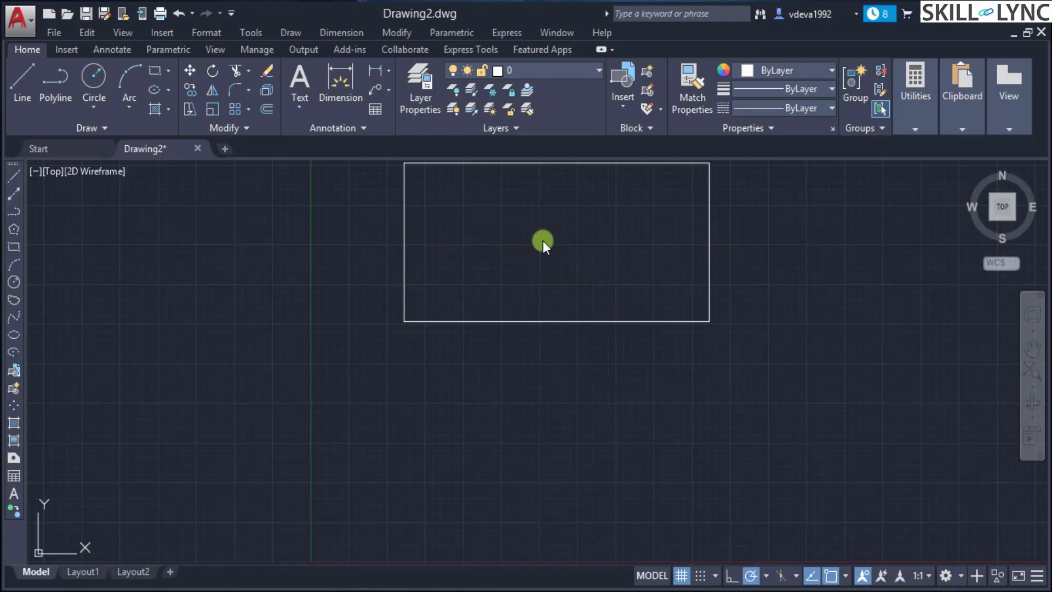
Step: Try a Center zoom about a point inside the rectangle with a height of 5, and undo it
type("z")
key("Return")
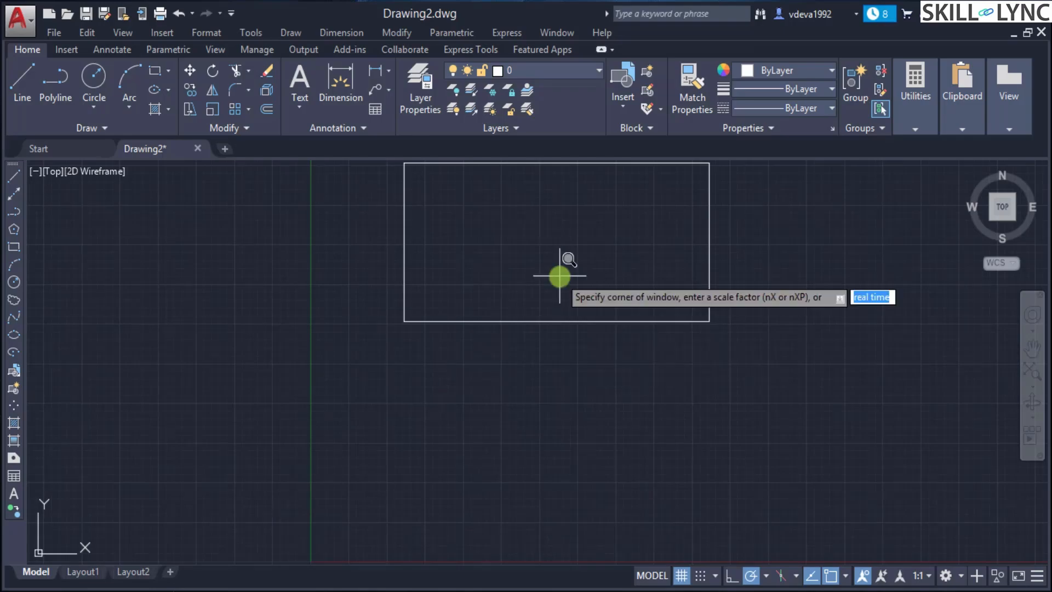
type("c")
key("Return")
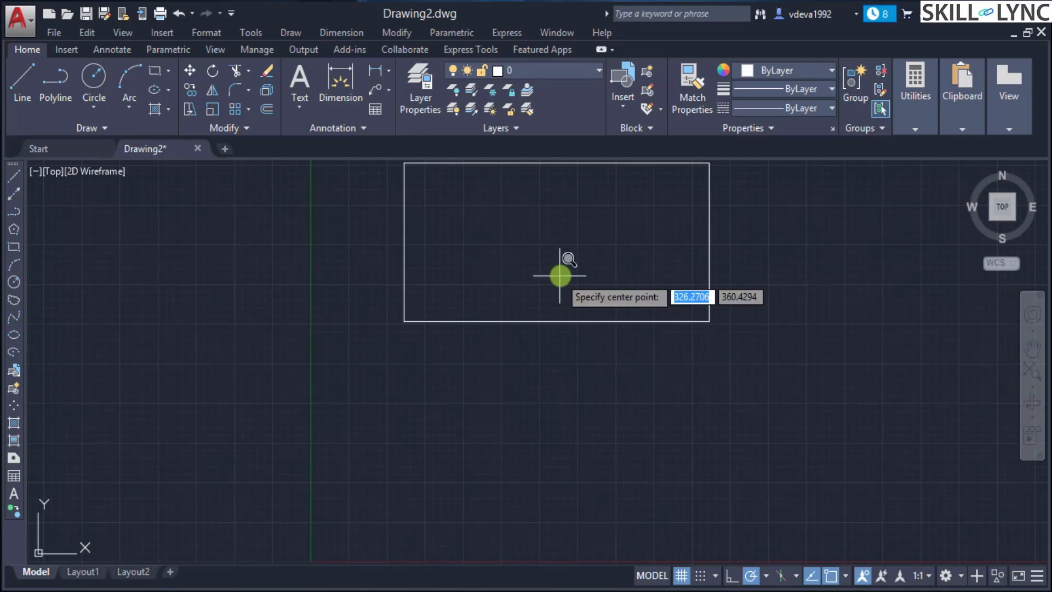
left_click(551, 234)
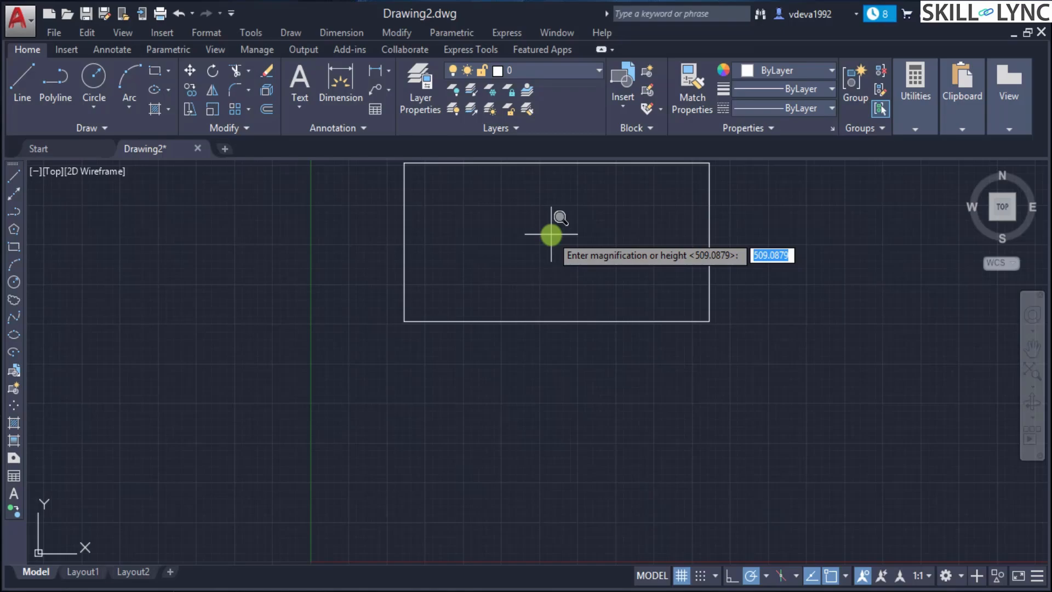
type("5")
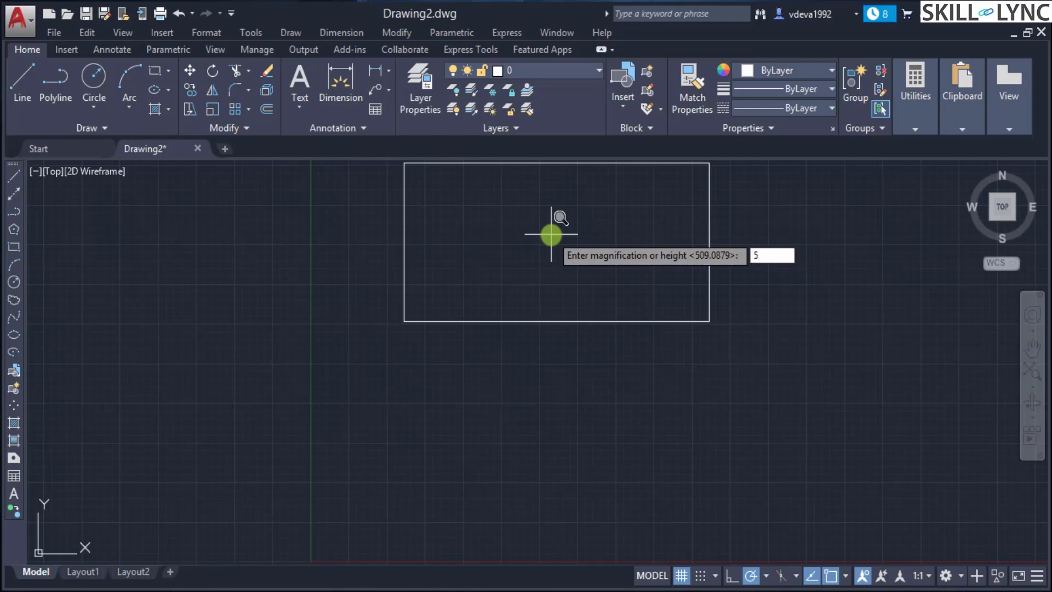
key("Return")
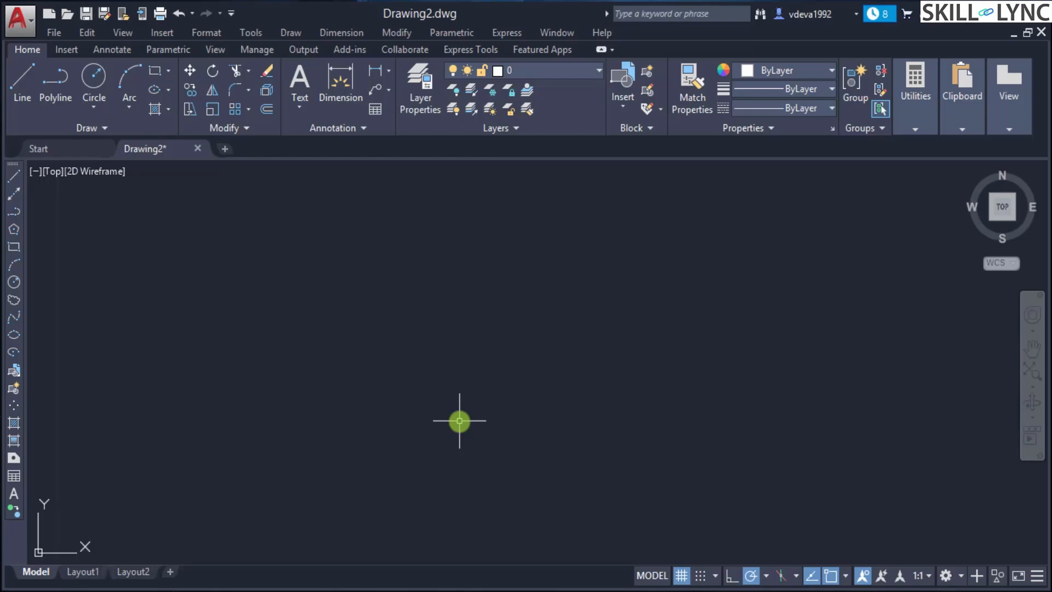
key("ctrl+z")
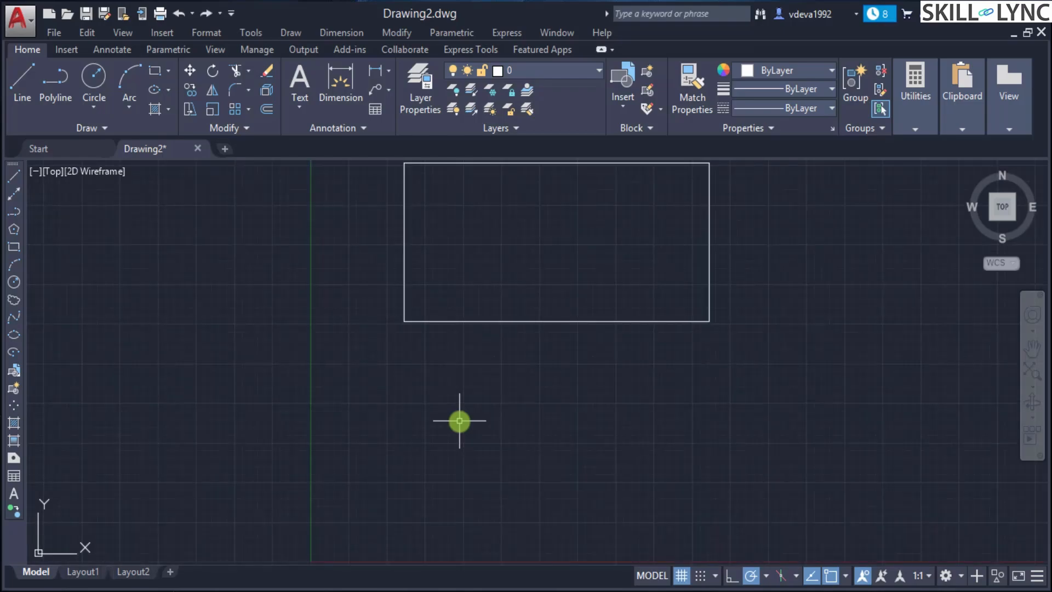
Step: Zoom with the Center option about a point near the middle of the rectangle, using a height of 500
type("z")
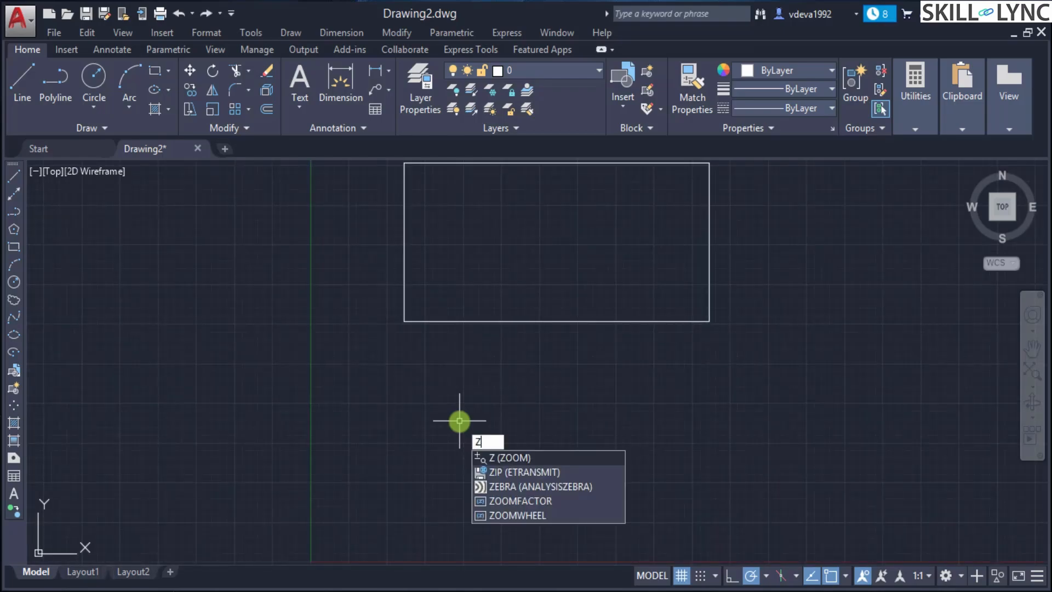
key("Return")
type("c")
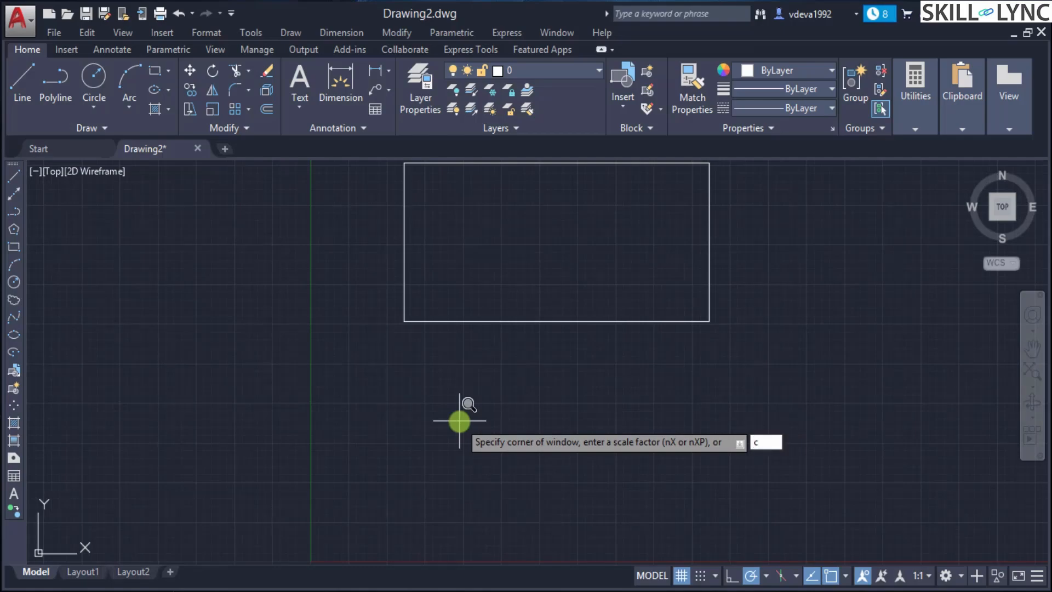
key("Return")
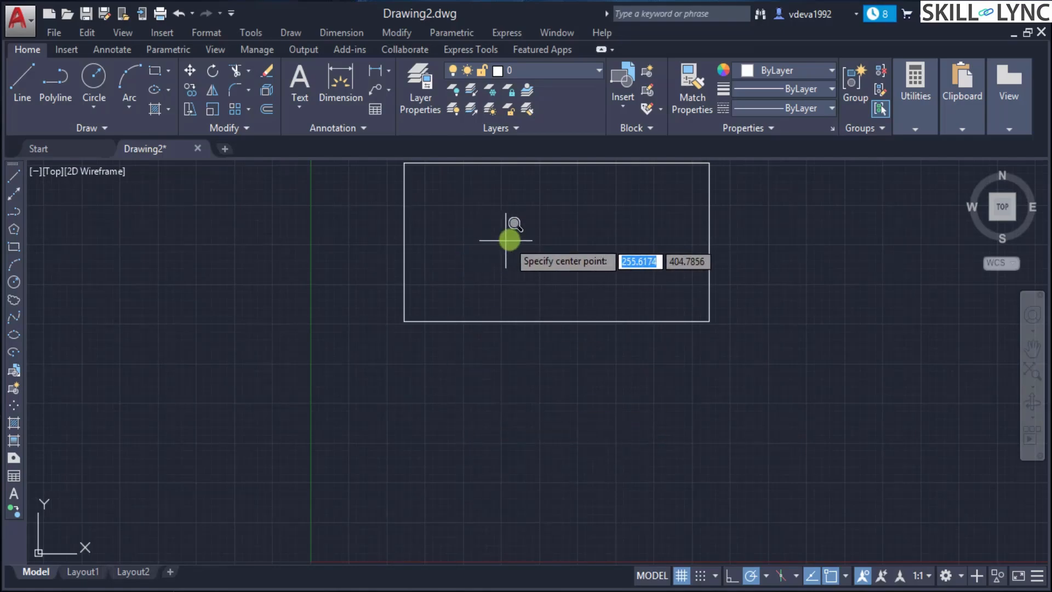
left_click(550, 238)
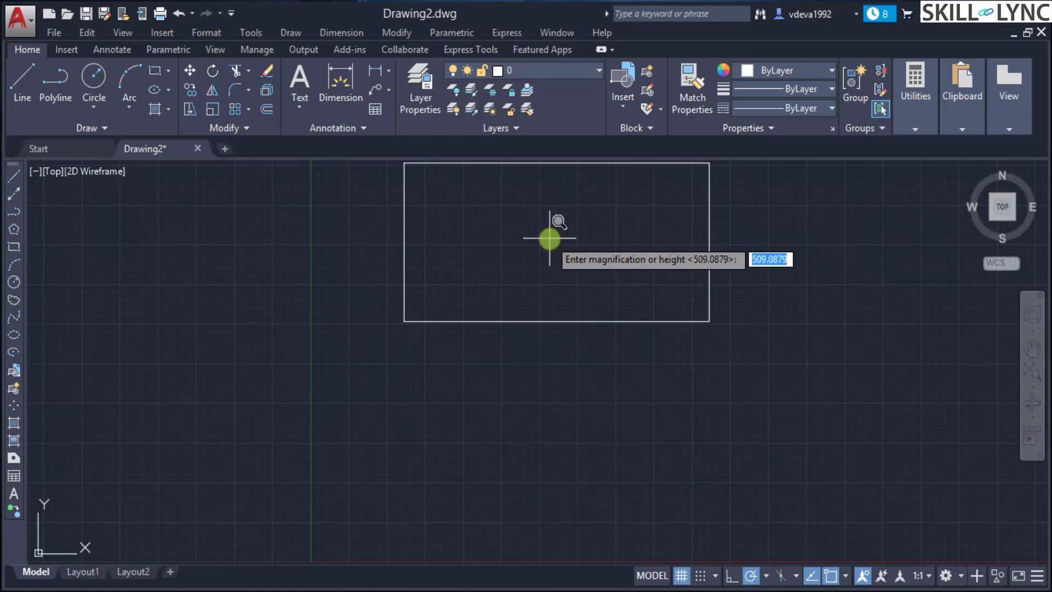
type("5")
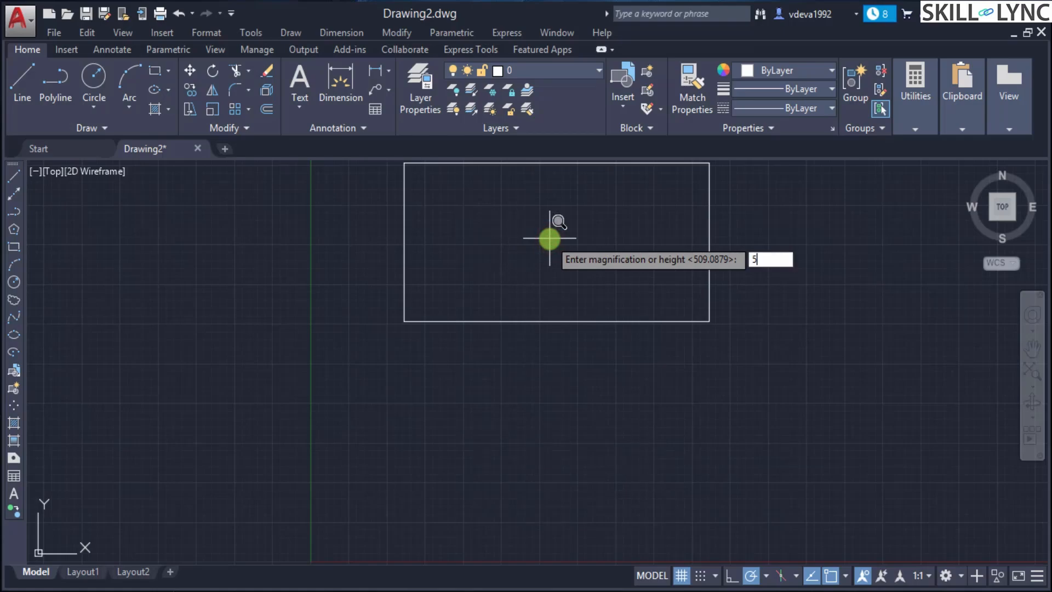
type("00")
key("Return")
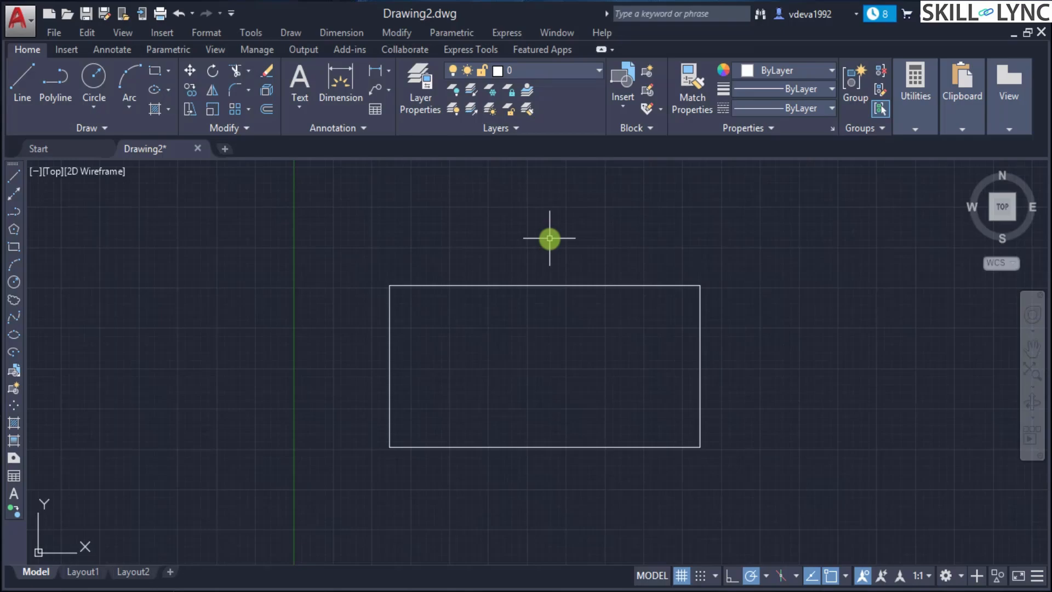
key("ctrl+9")
type("z")
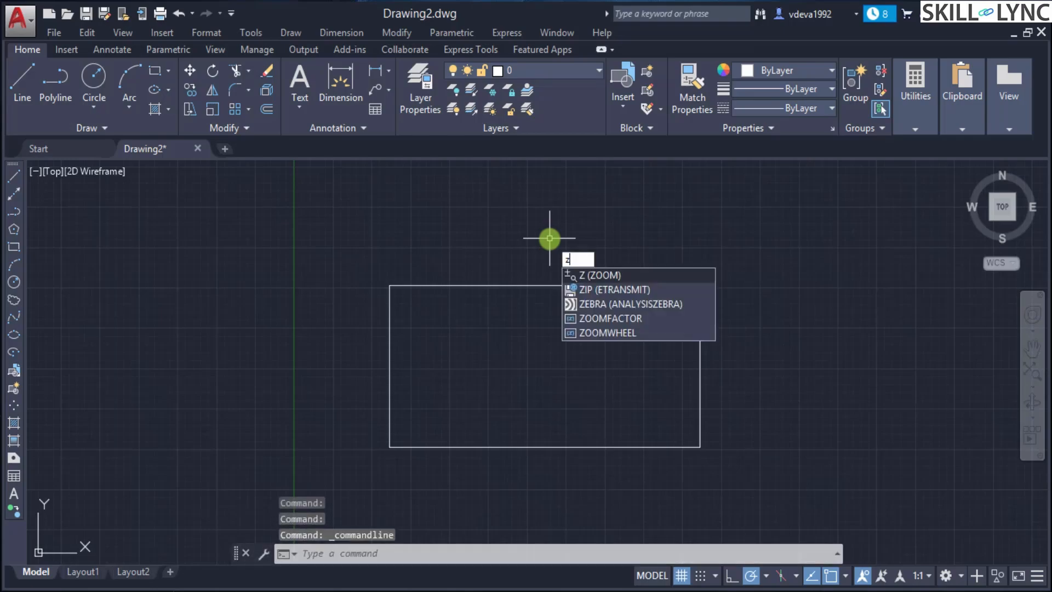
key("Return")
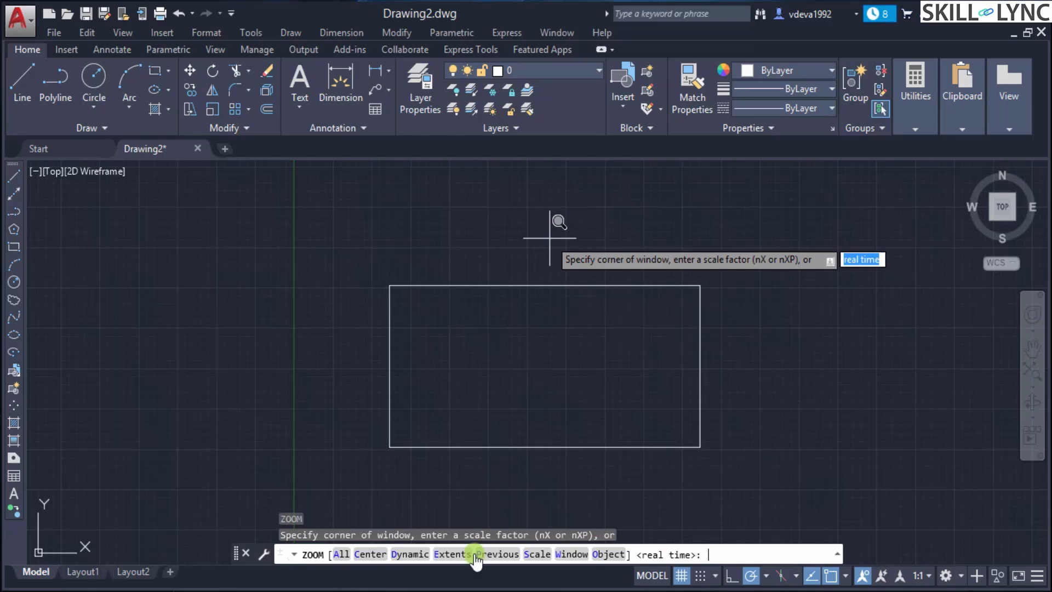
type("d")
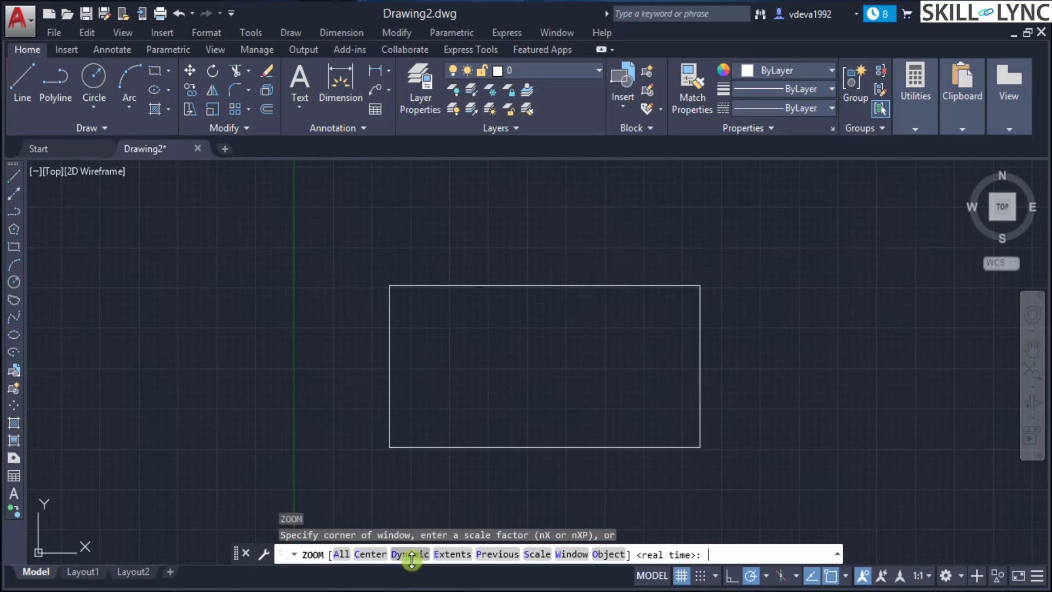
key("Return")
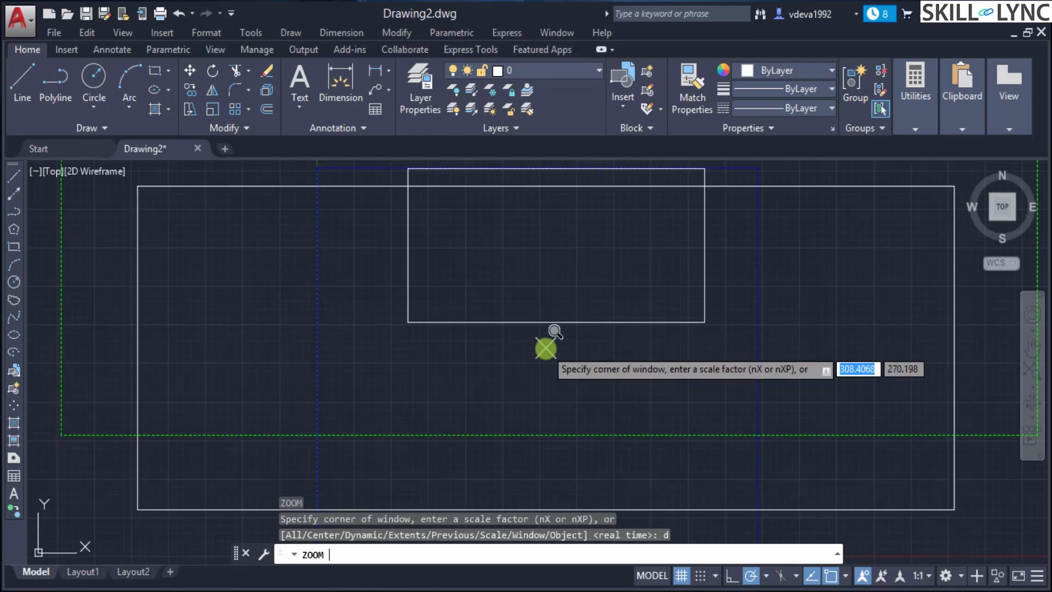
left_click(570, 326)
left_click(651, 320)
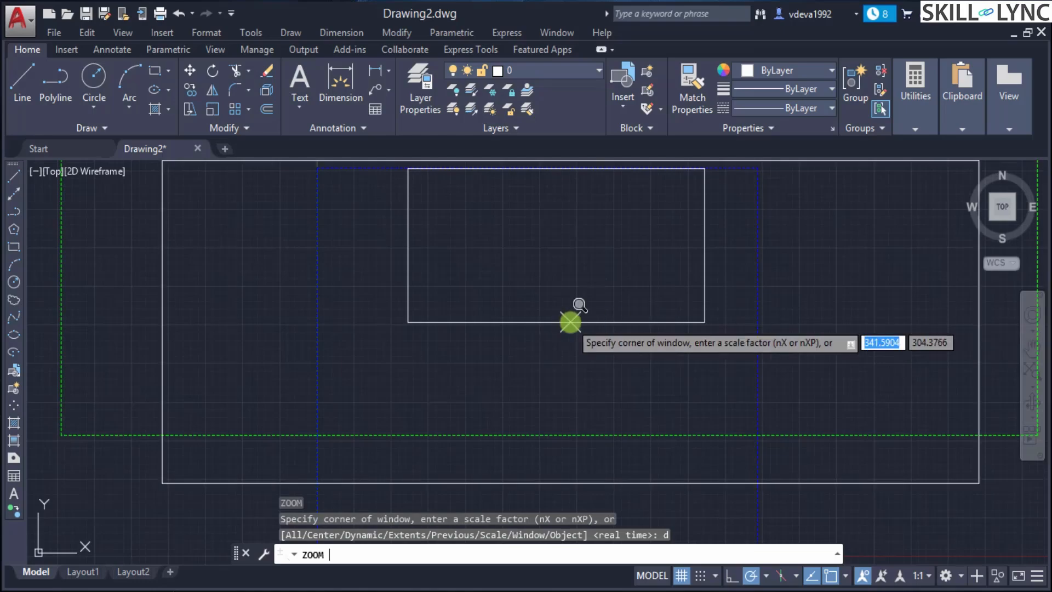
key("Return")
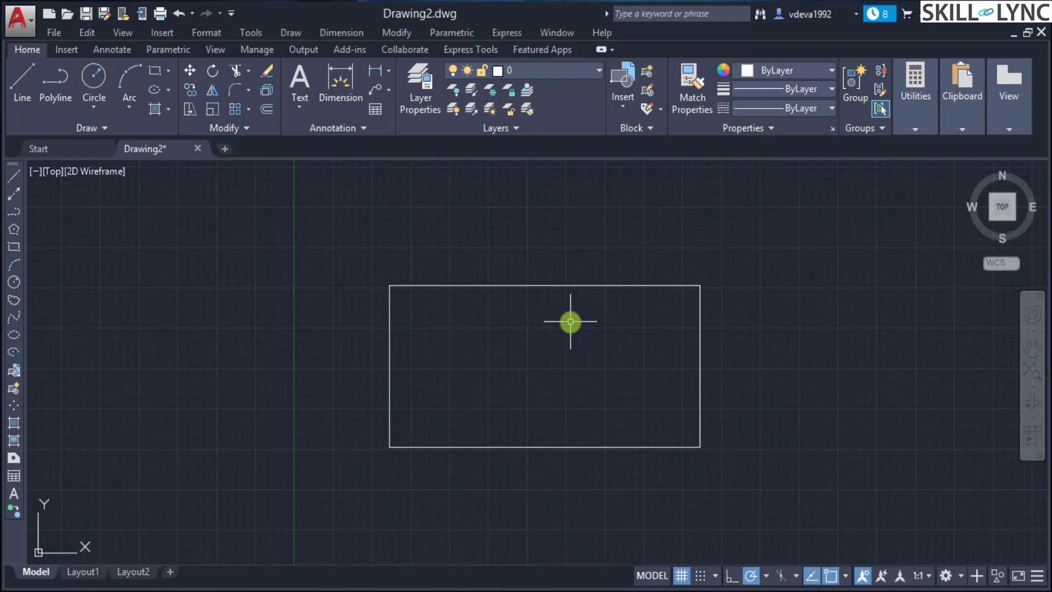
Step: Zoom with the Dynamic option, shrinking the view box and placing it over the rectangle's lower-left corner
type("z")
key("Return")
type("d")
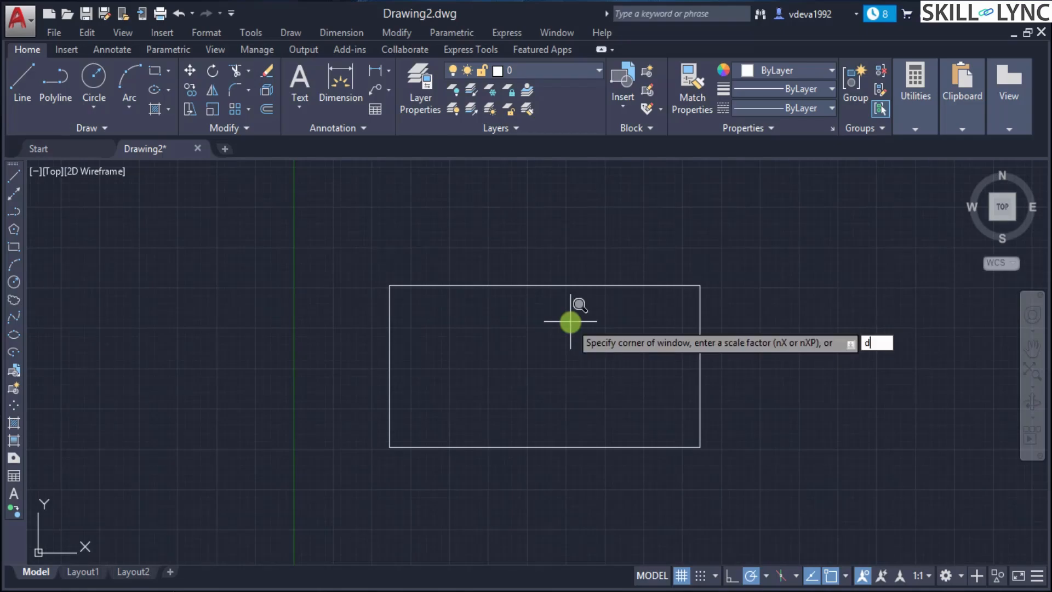
key("Return")
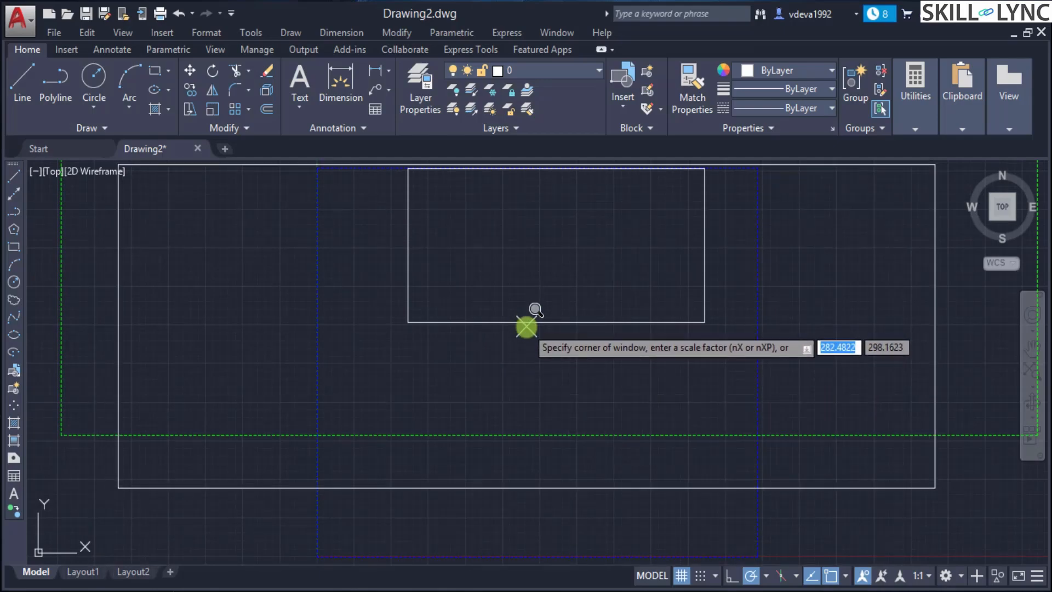
left_click(538, 308)
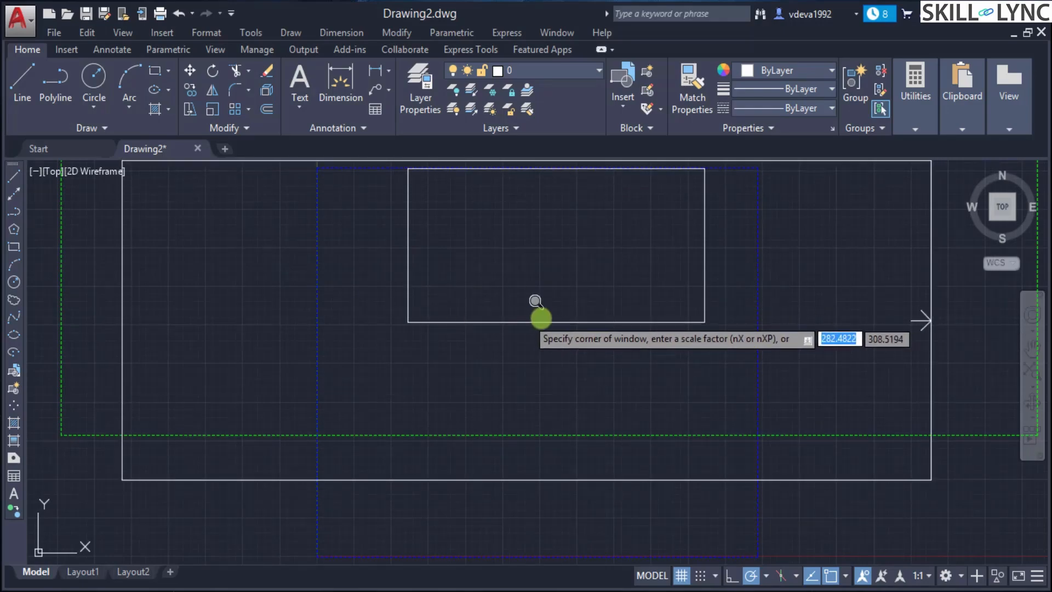
left_click(547, 322)
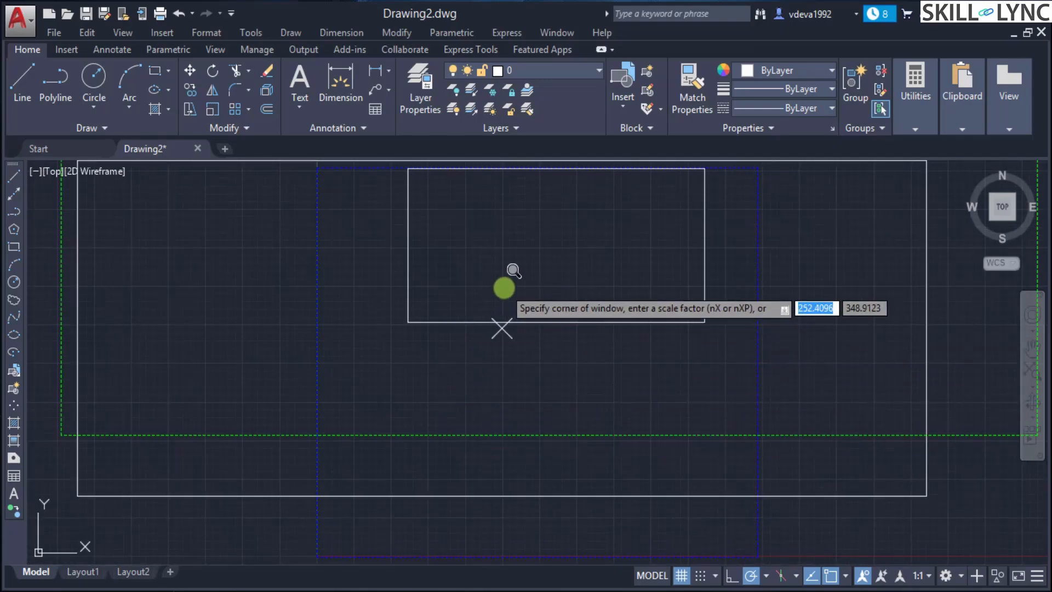
left_click(496, 395)
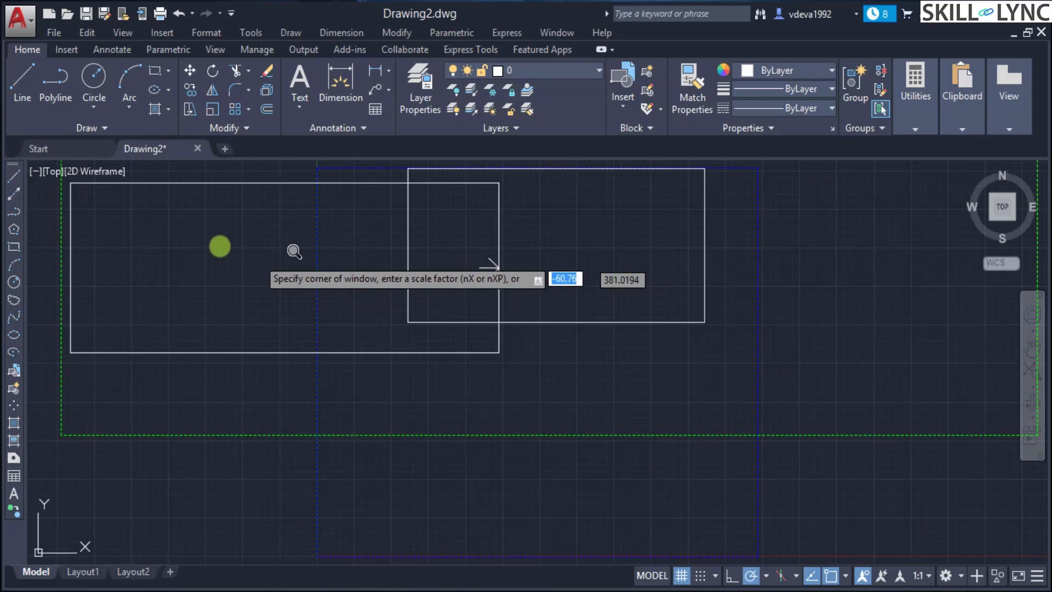
left_click(301, 248)
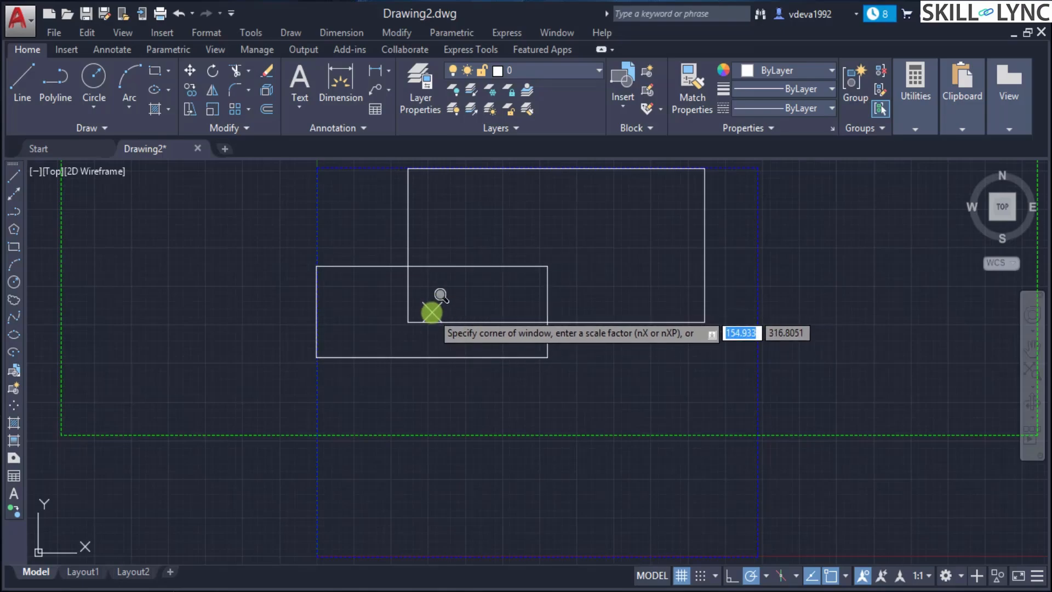
key("Return")
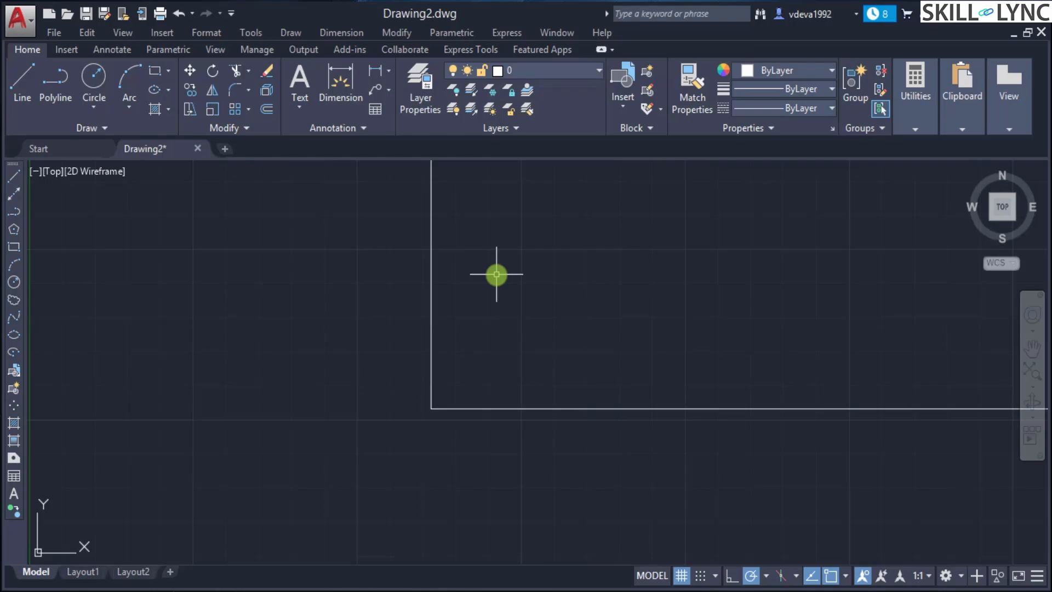
Step: Zoom to the drawing's extents with the Extents option of the Zoom command
type("z")
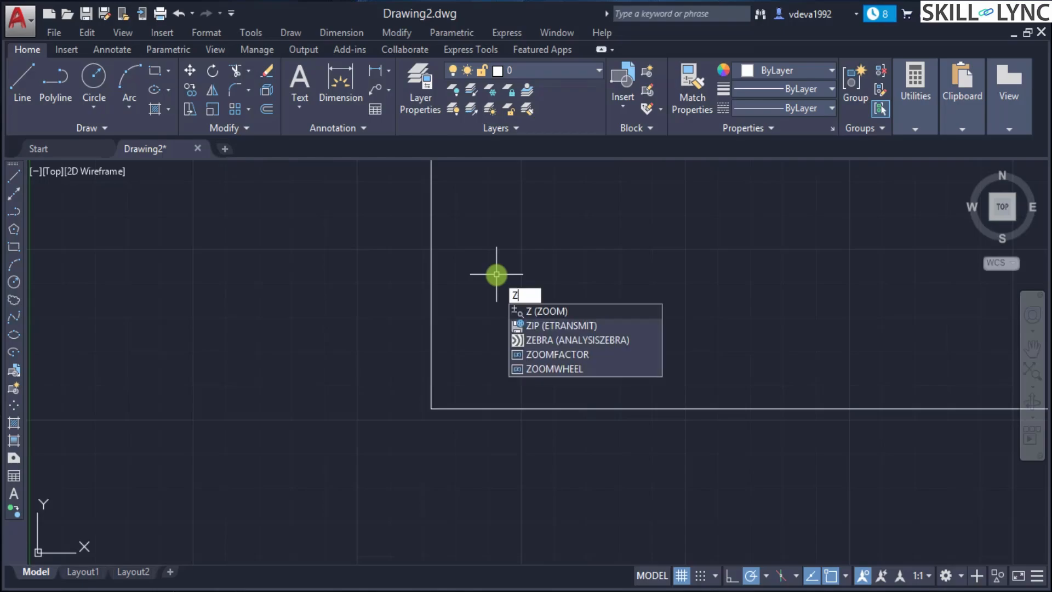
key("Return")
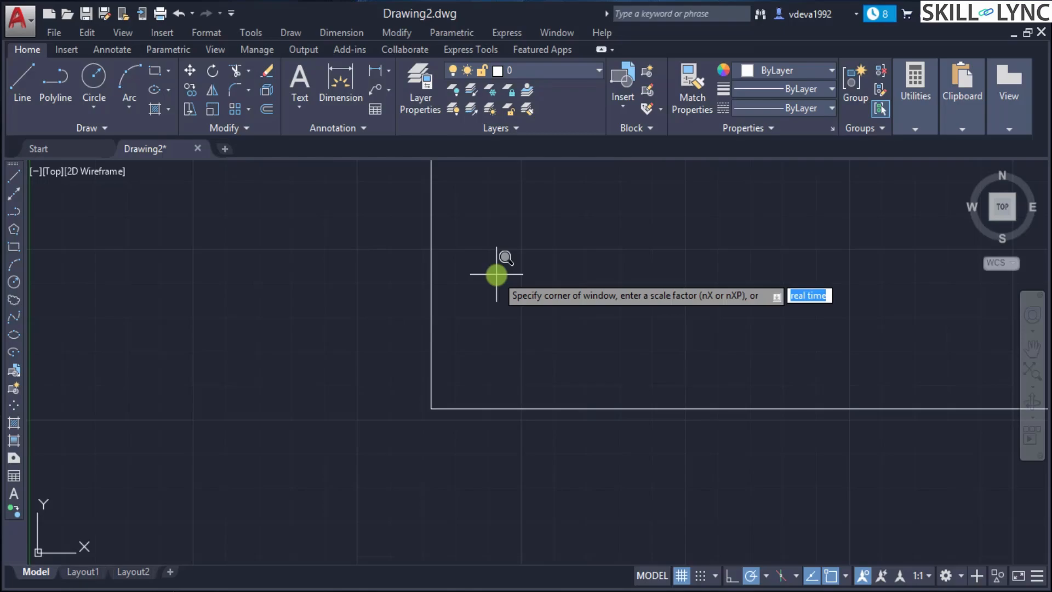
type("e")
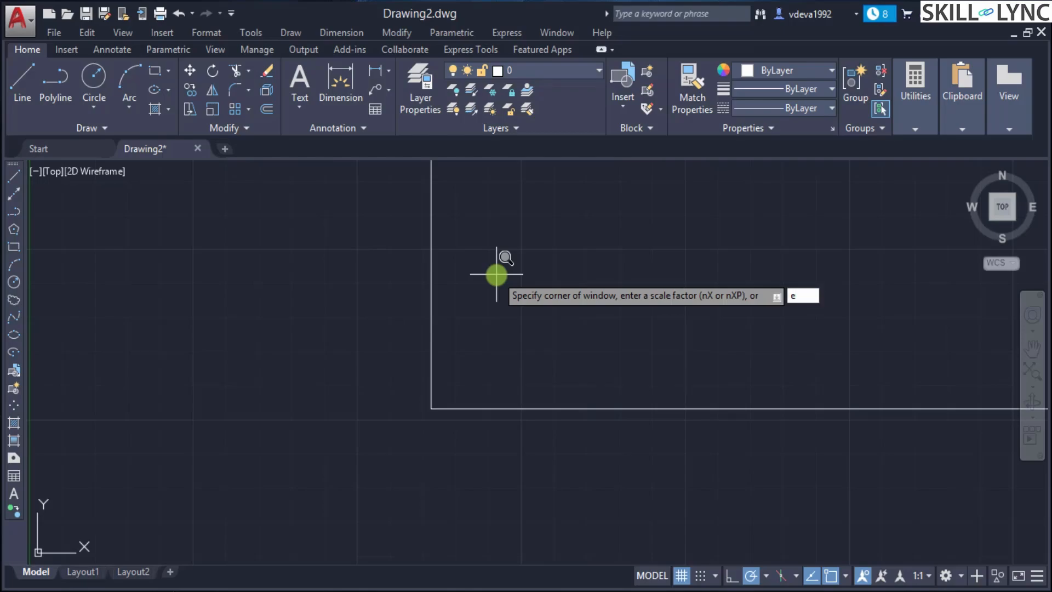
key("Return")
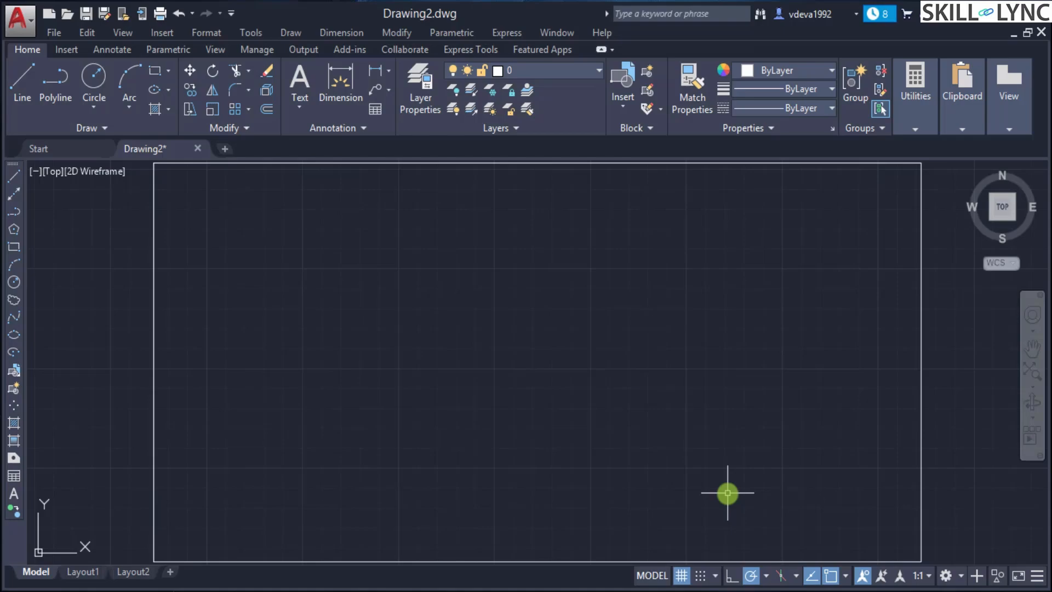
Step: Go back two views with the Previous option of the Zoom command
type("z")
key("Return")
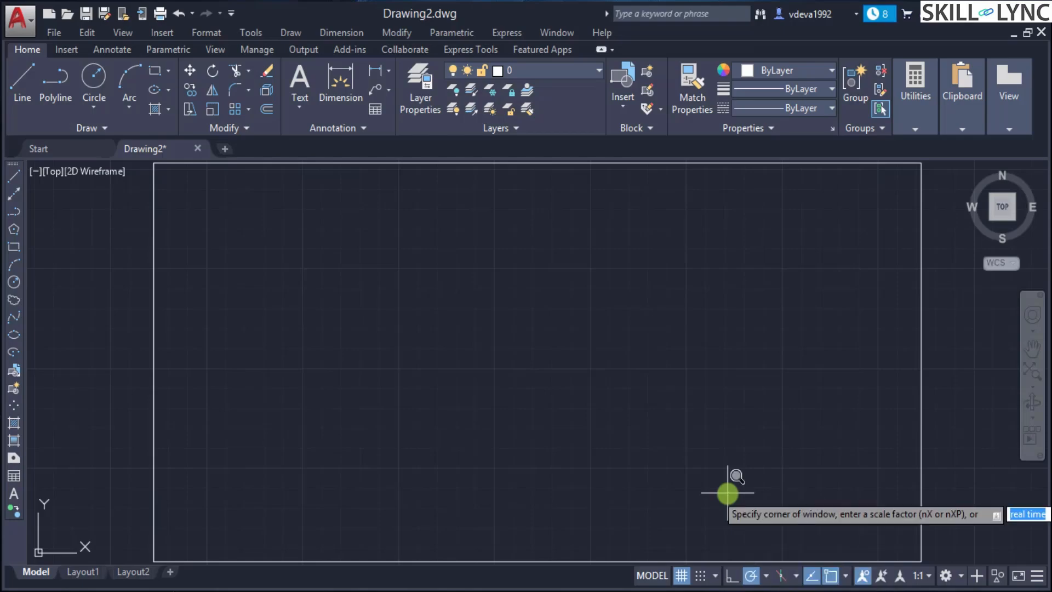
type("p")
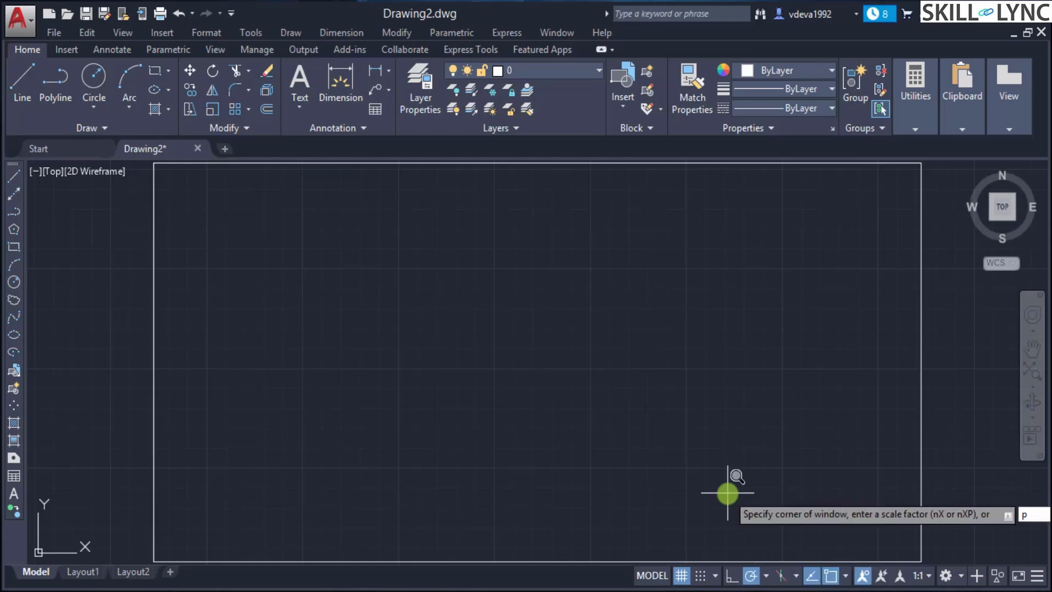
key("Return")
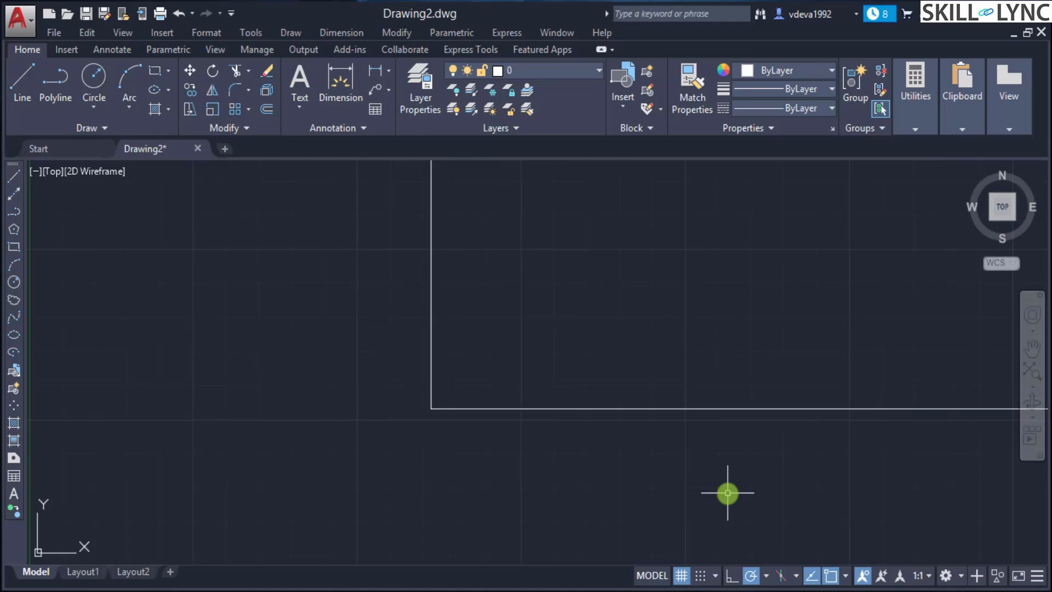
key("Return")
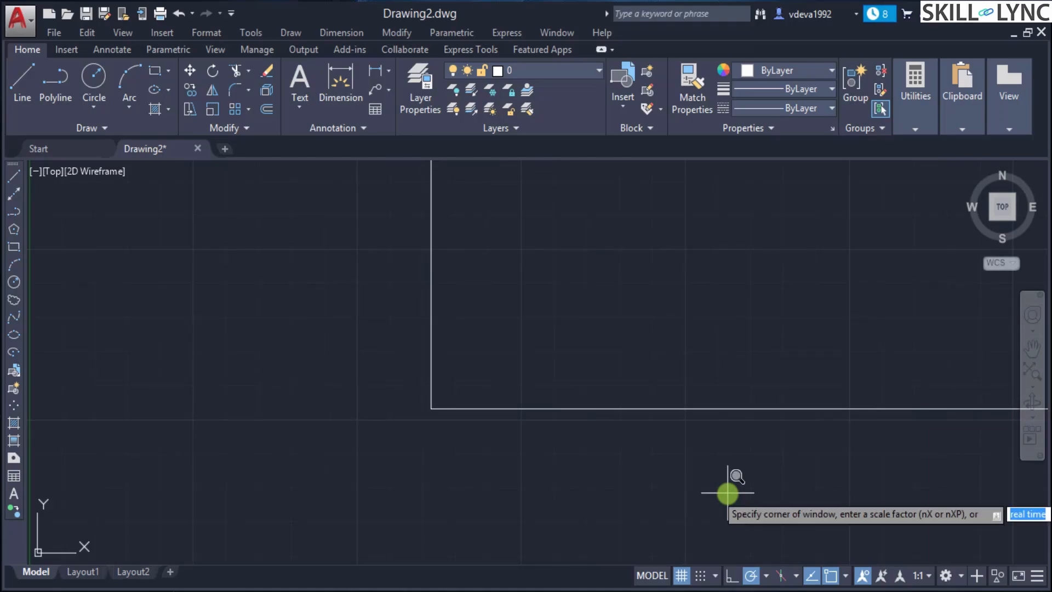
type("p")
key("Return")
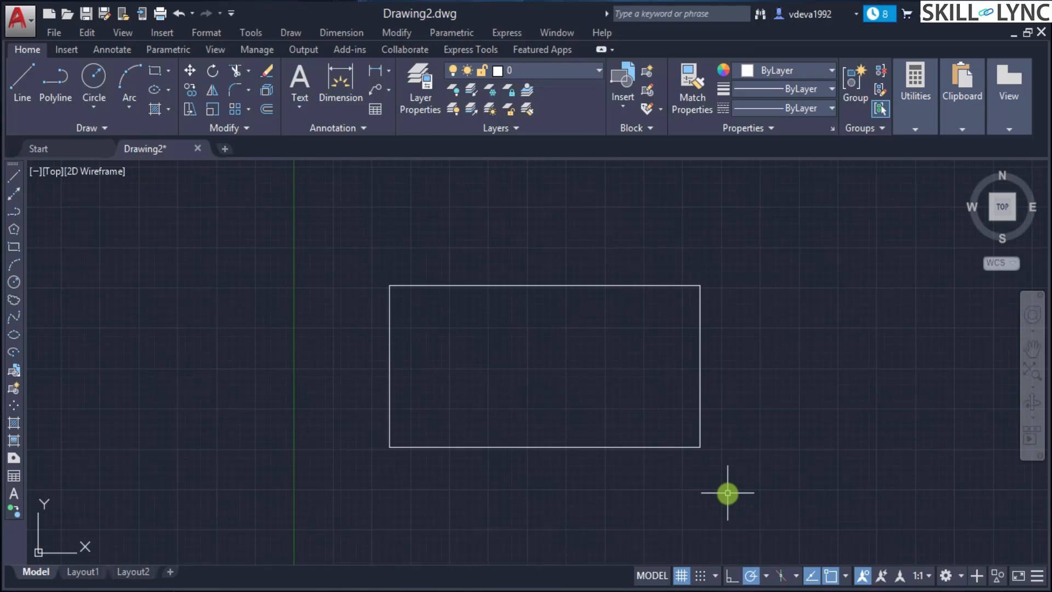
key("ctrl+9")
type("z")
key("Return")
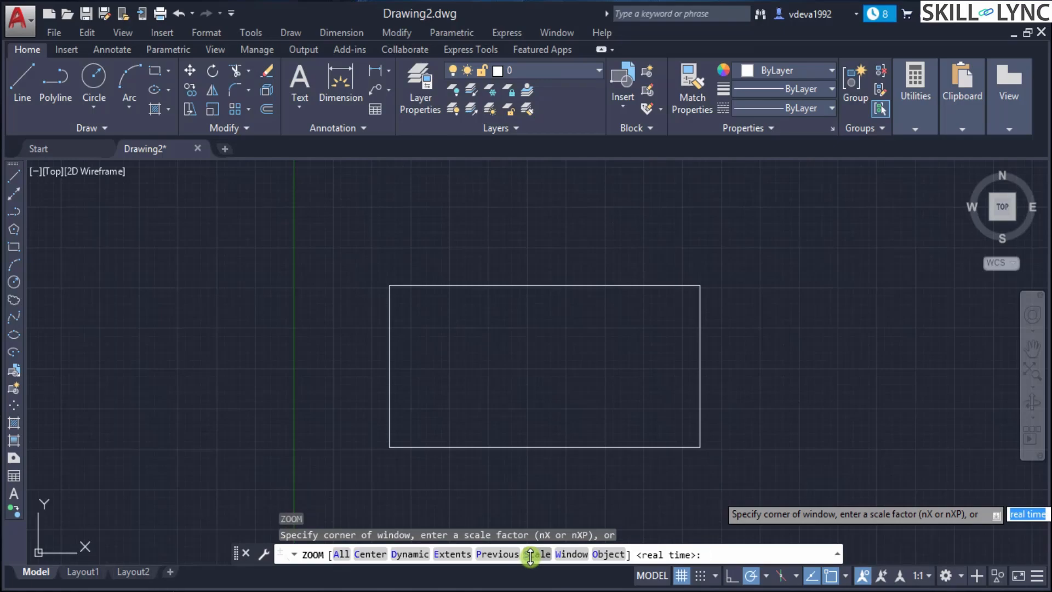
key("Escape")
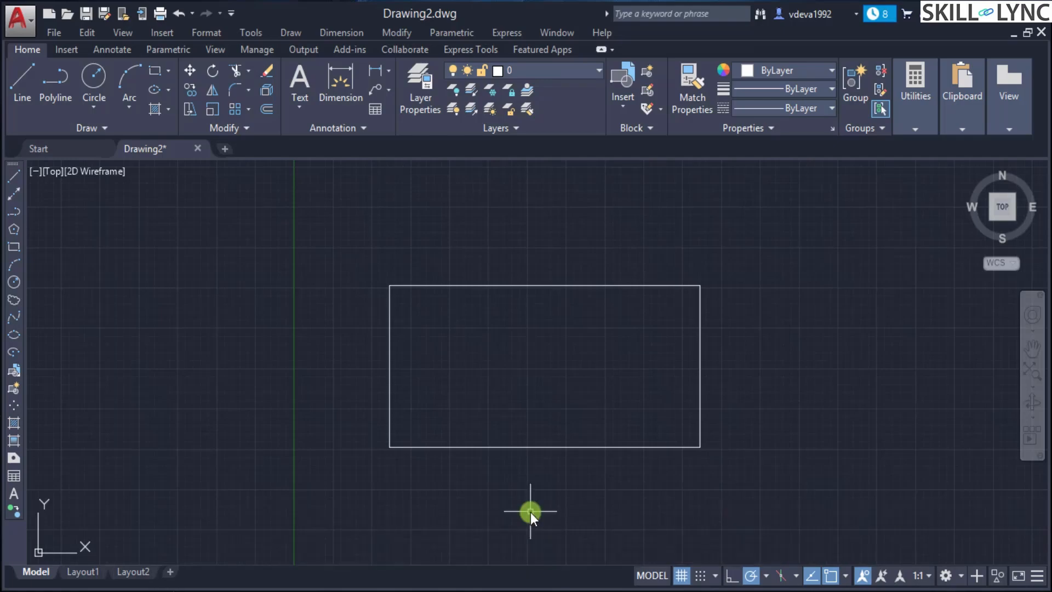
Step: Zoom in on the rectangle with the Scale option of the Zoom command, using a factor of 2x
type("z")
key("Return")
type("s")
key("Return")
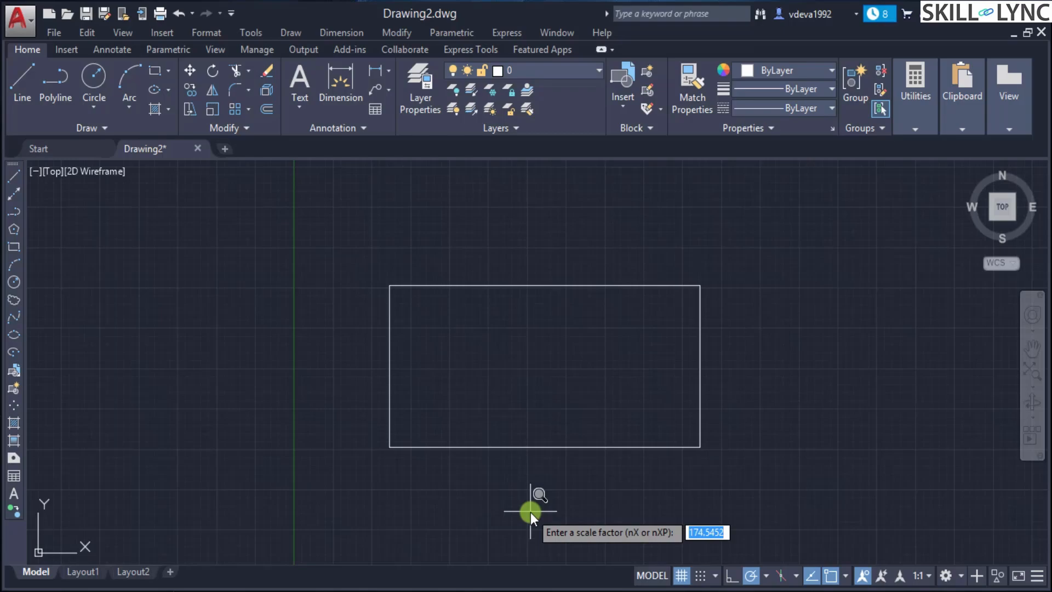
type("2x")
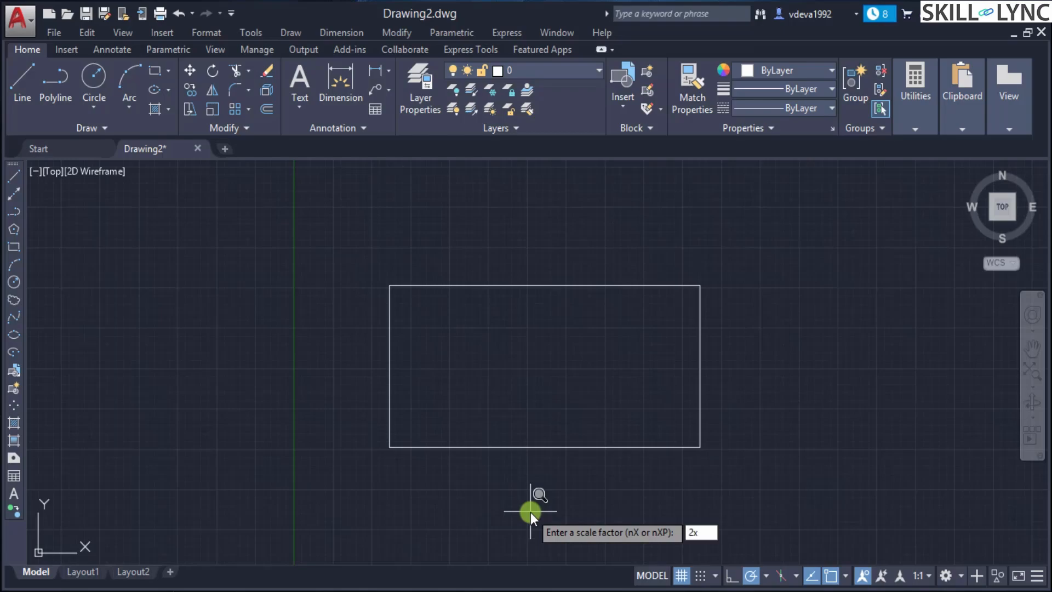
key("Return")
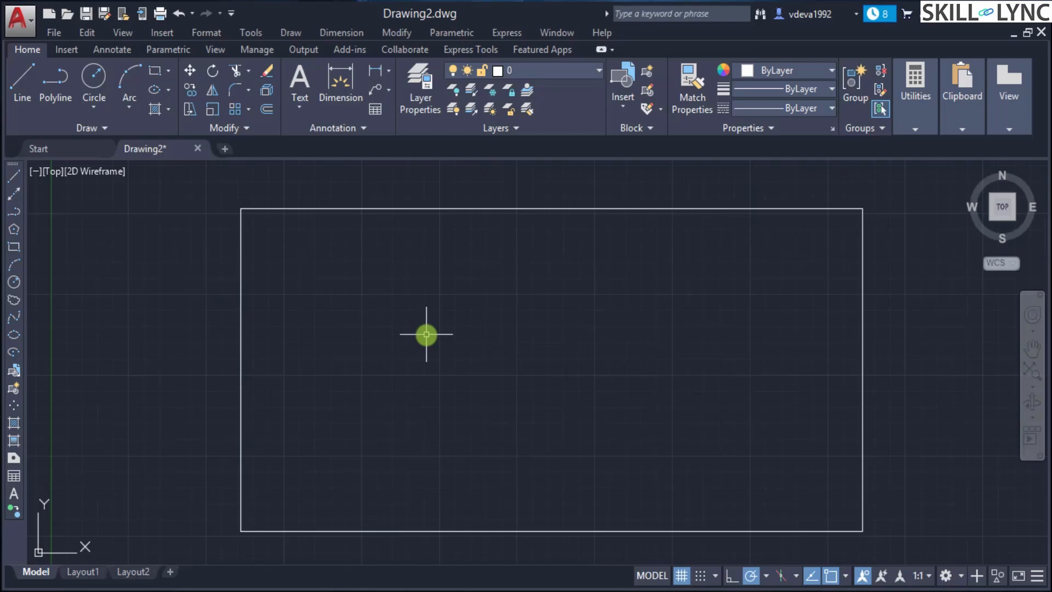
Step: Restore the view from before the scale zoom with the Zoom command's Previous option
type("z")
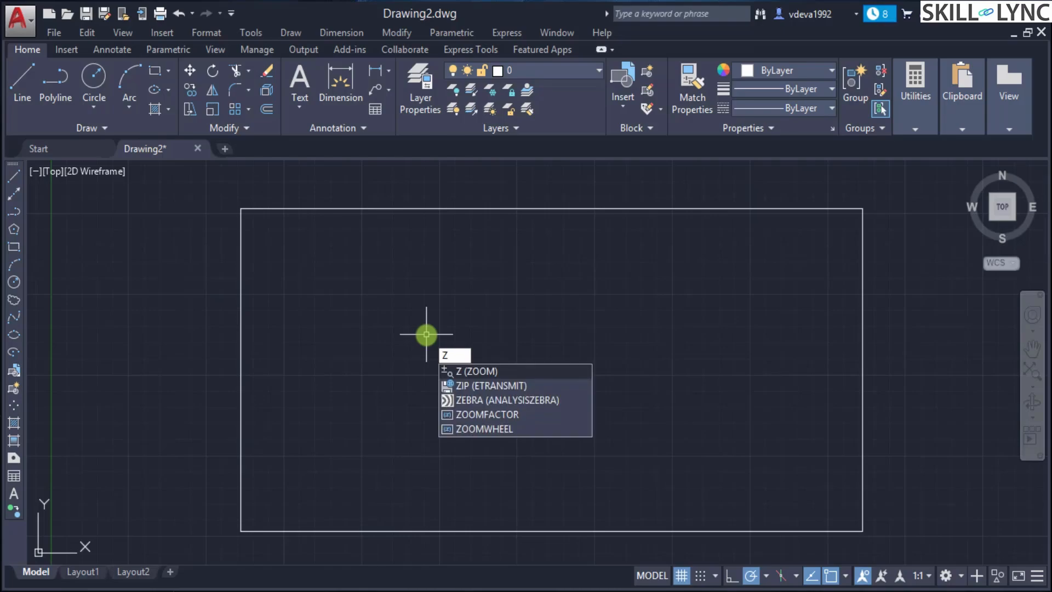
key("Return")
type("e")
key("Return")
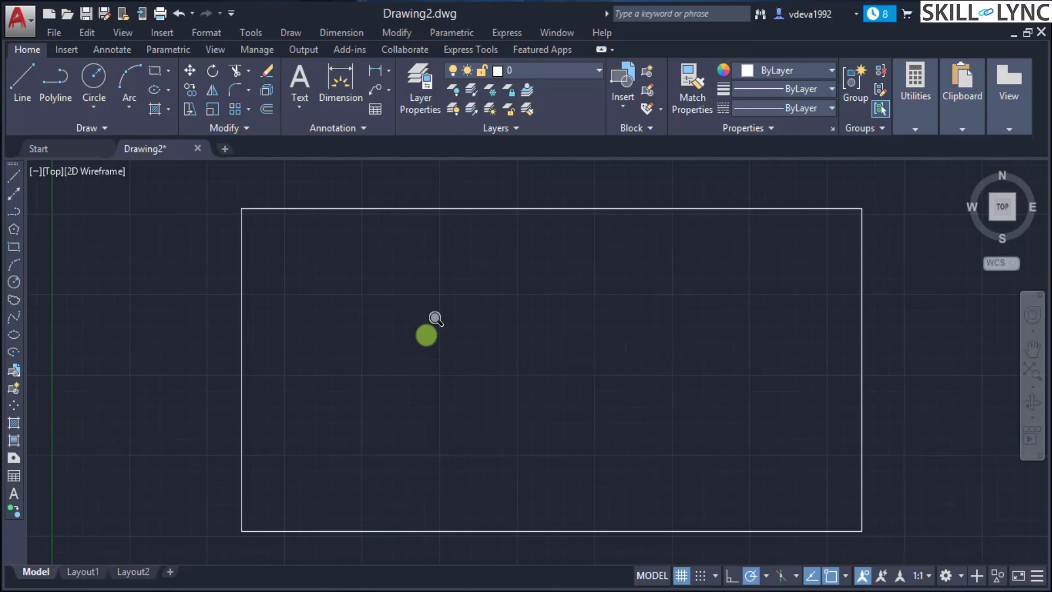
Step: Zoom with the Scale option using a factor of 2xp, and show the command line
type("z")
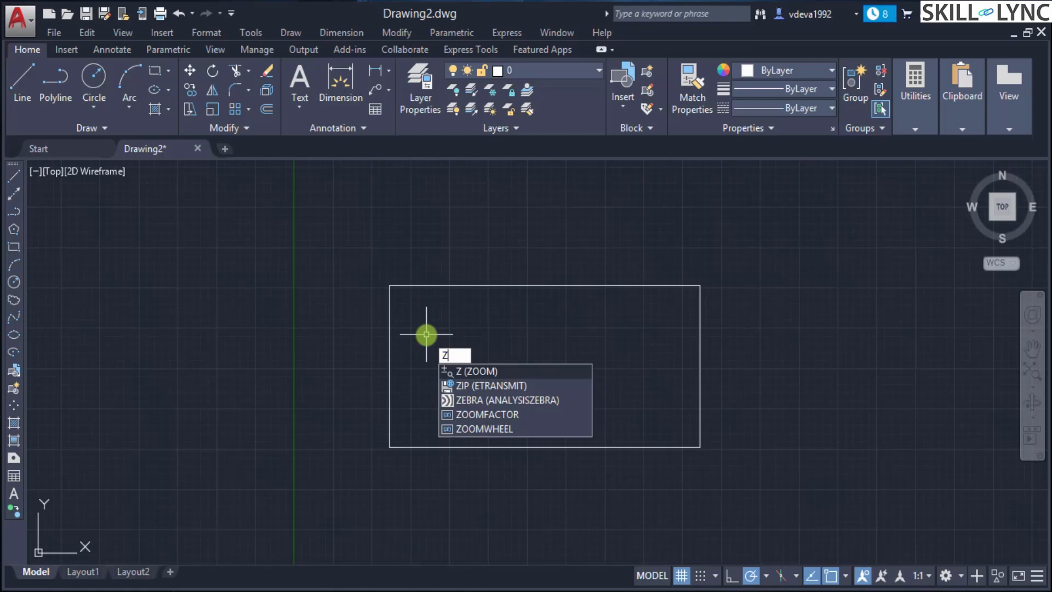
key("Return")
type("sc")
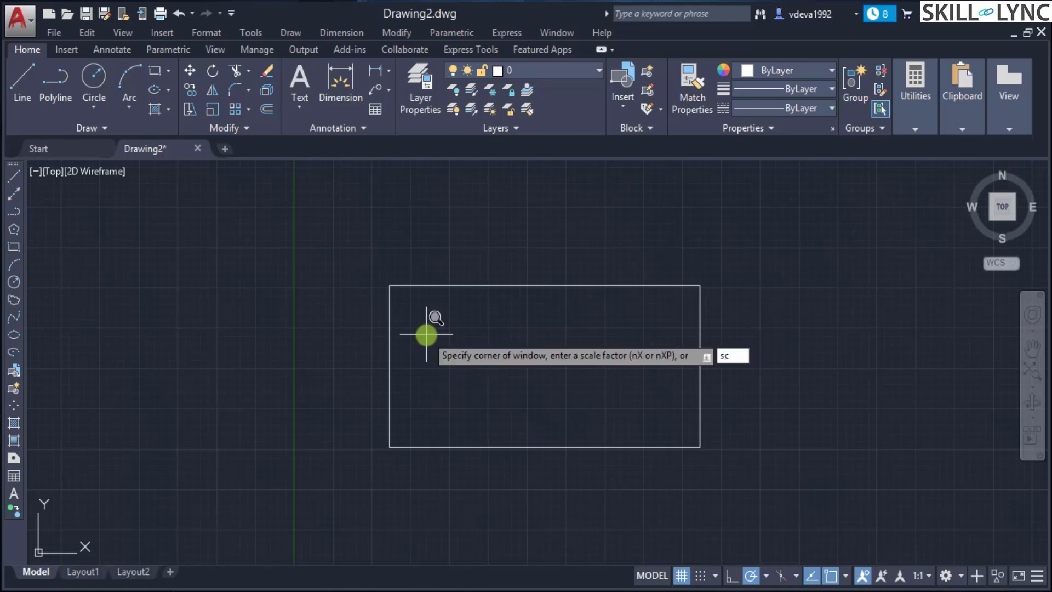
key("Return")
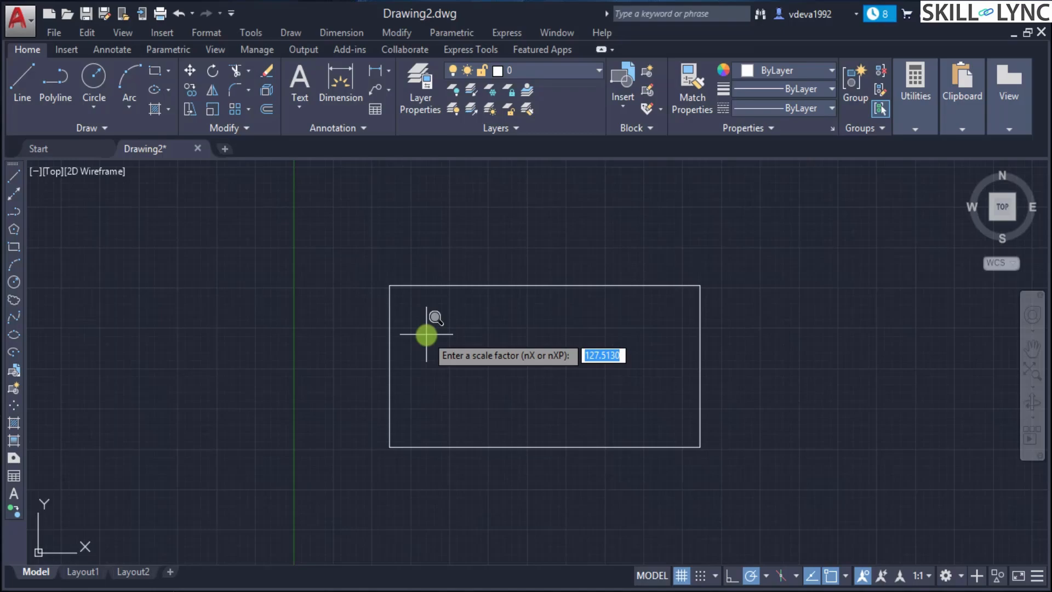
type("2xp")
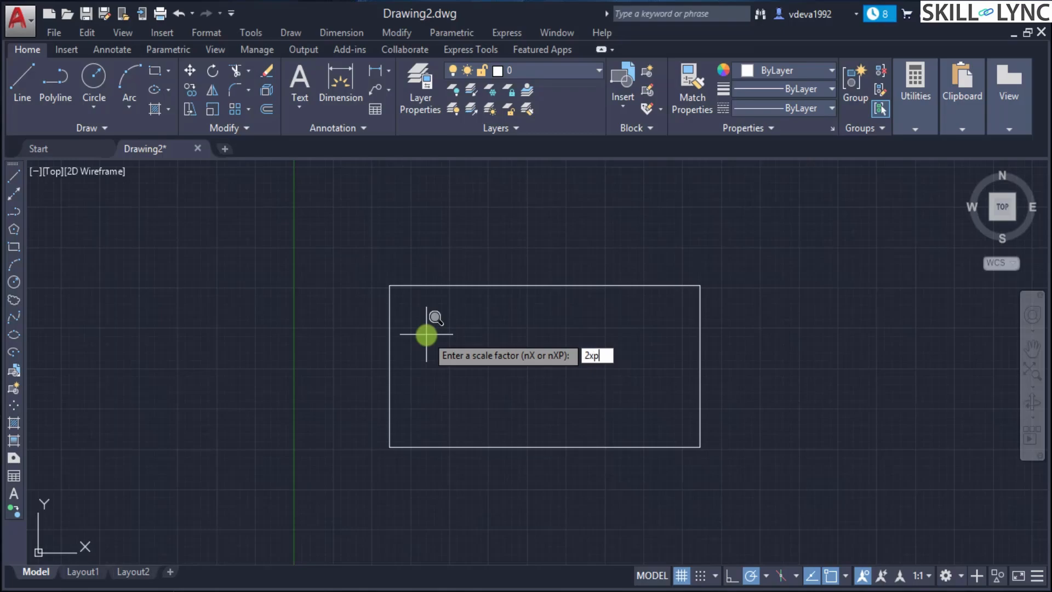
key("Return")
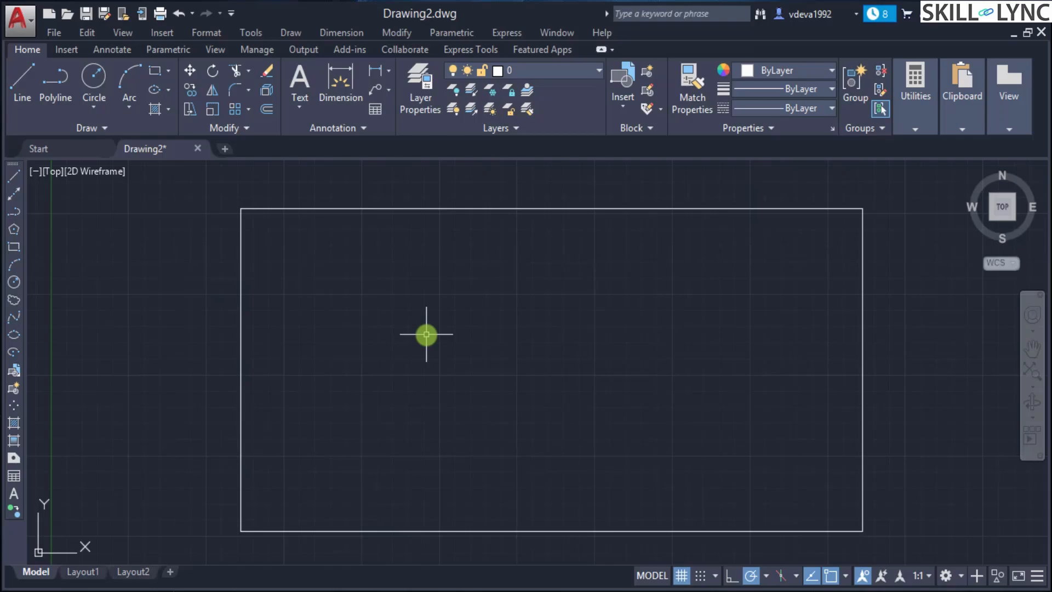
key("ctrl+9")
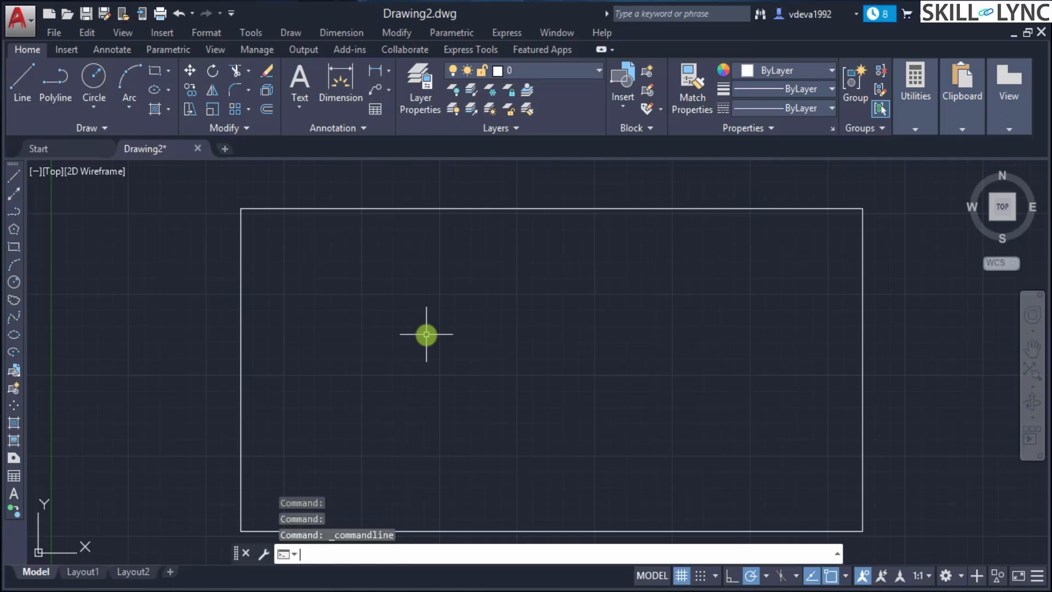
Step: Zoom in on the area around the rectangle's upper-left corner with the Window option of the Zoom command
type("z")
key("Return")
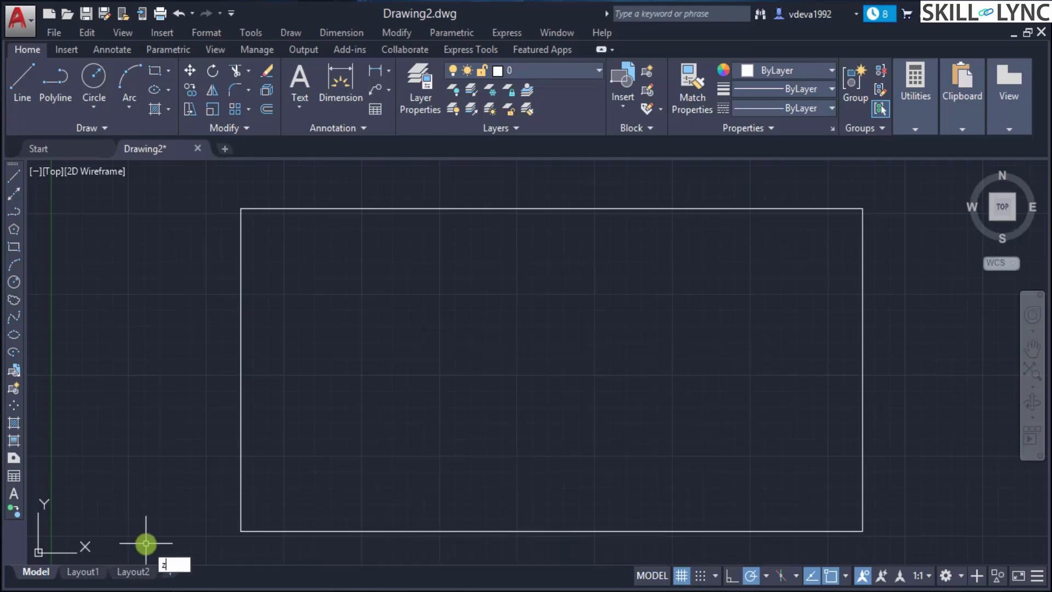
key("Return")
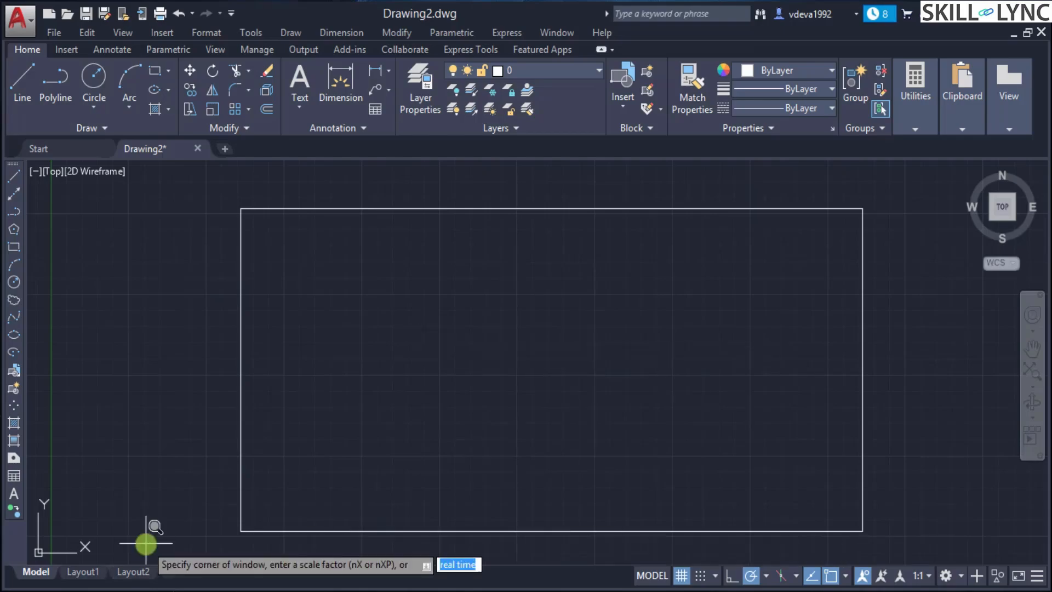
type("w")
key("Return")
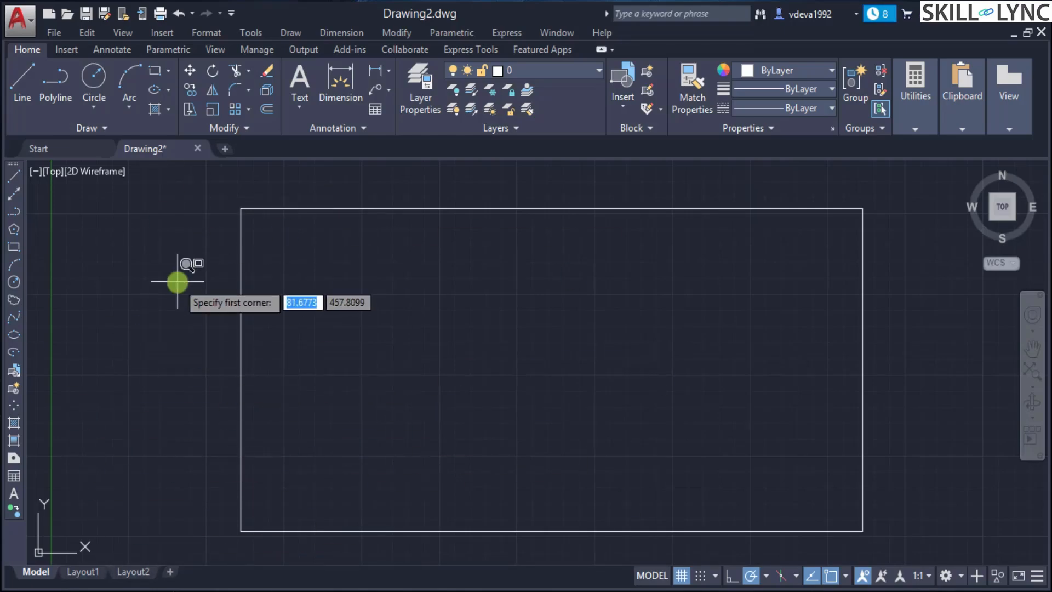
left_click(114, 199)
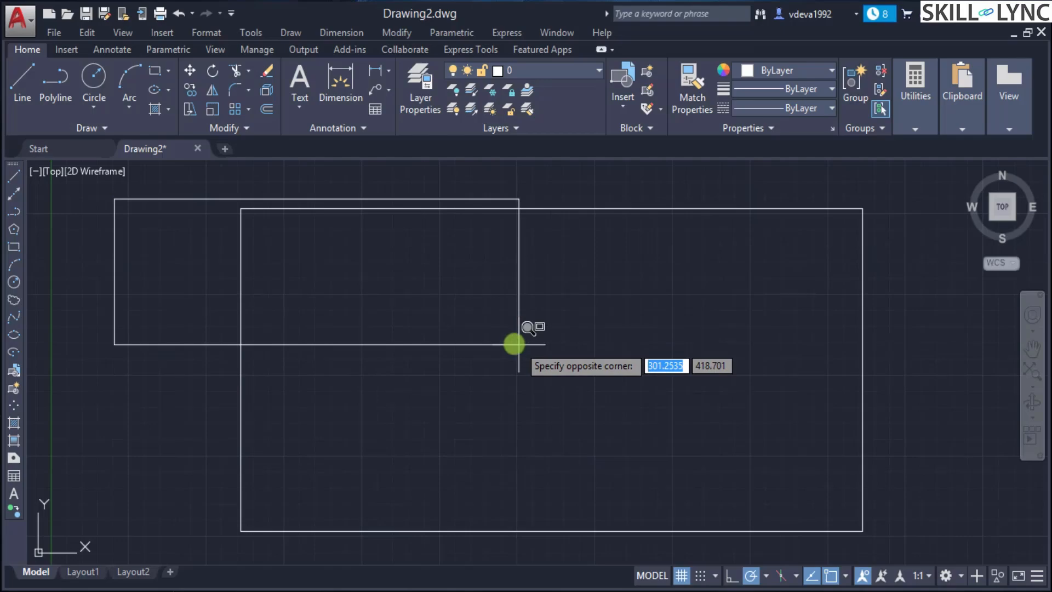
left_click(452, 329)
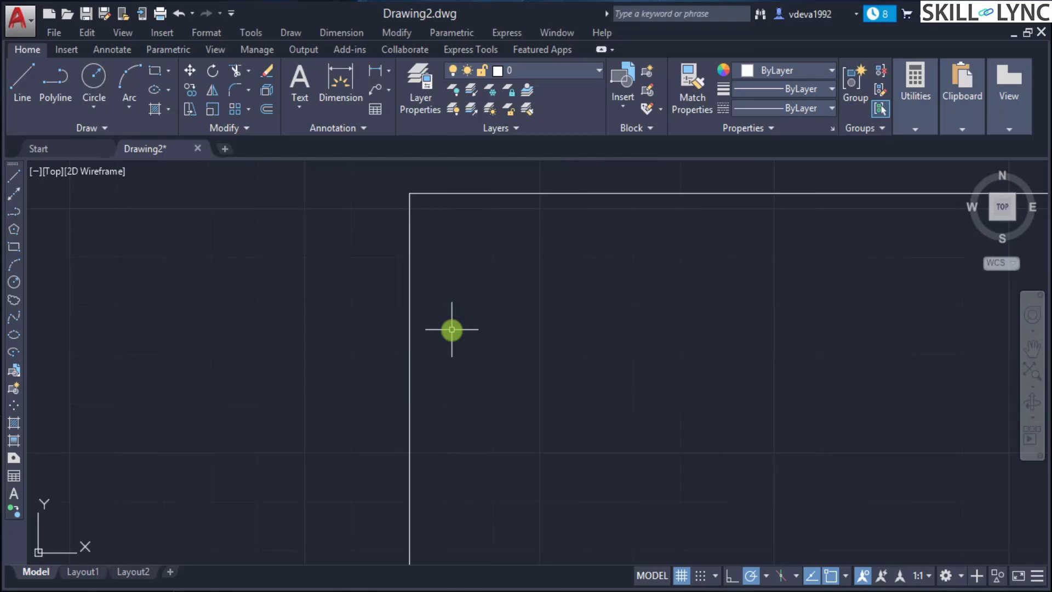
key("ctrl+9")
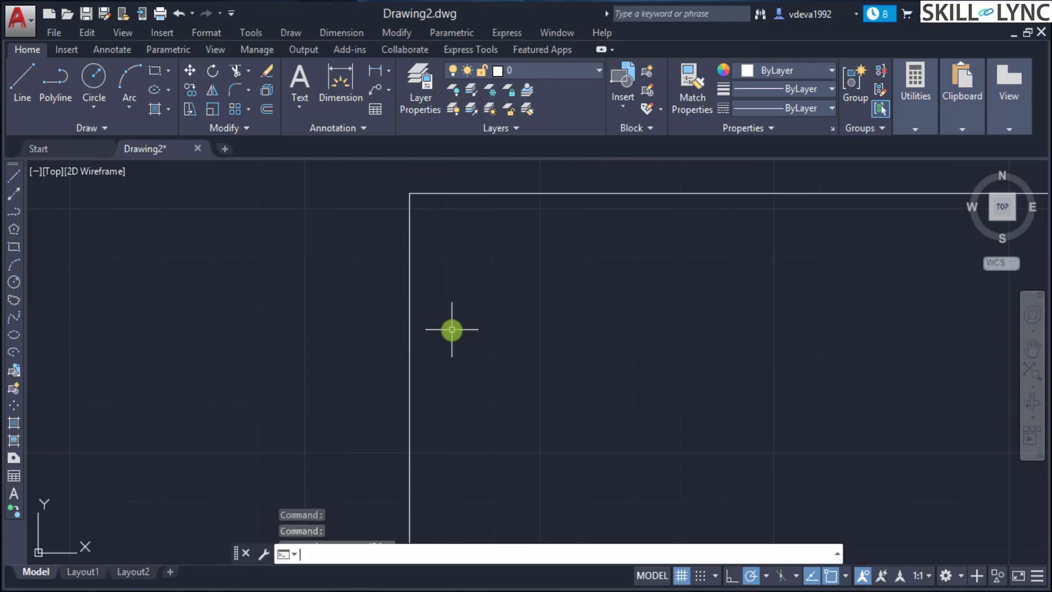
key("Return")
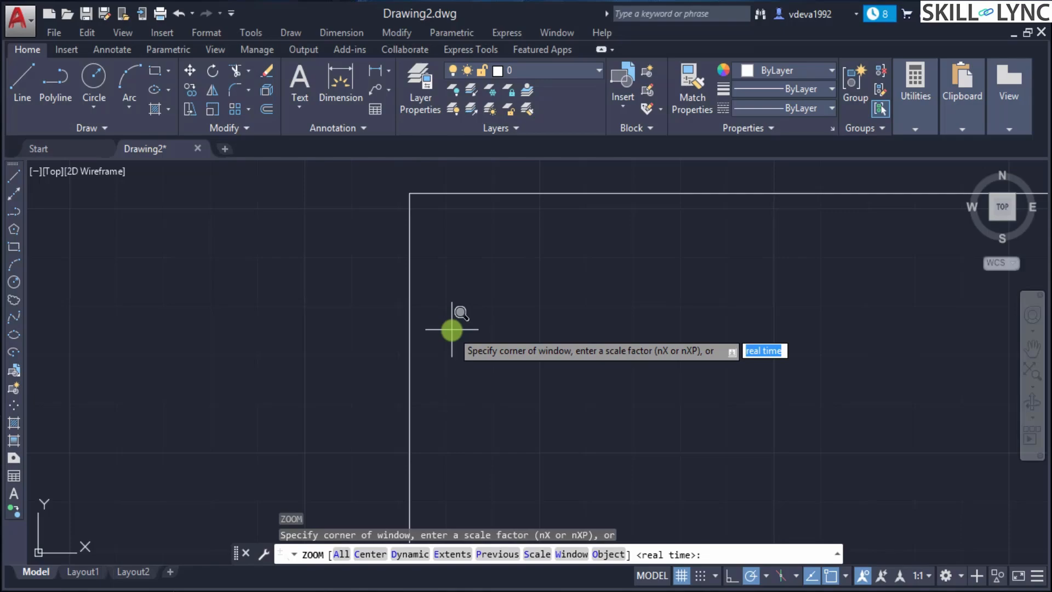
type("o")
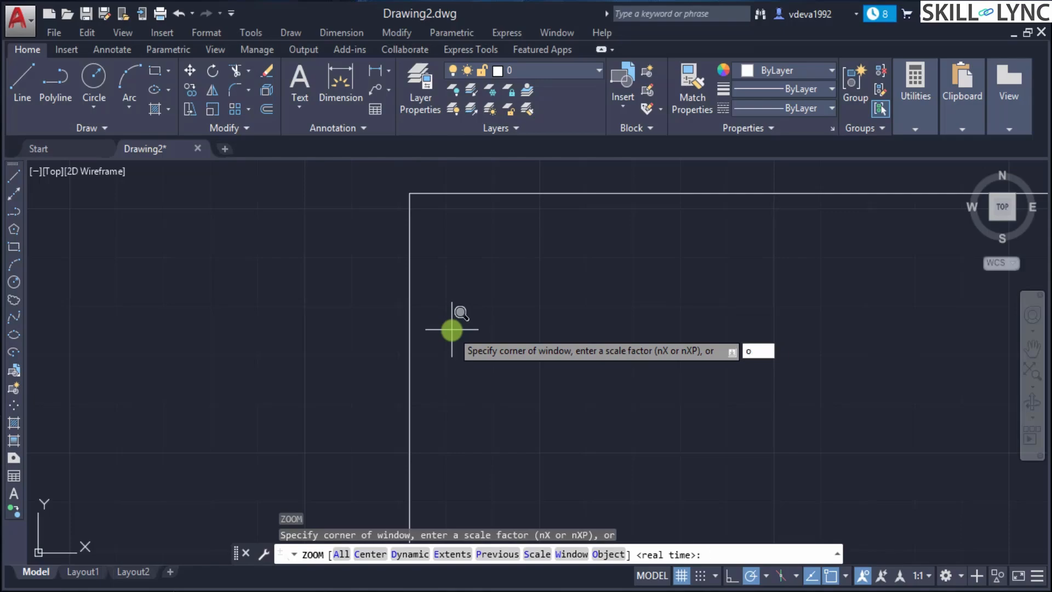
key("Escape")
Step: Fit the whole rectangle in the view with the Extents option of the Zoom command
type("z")
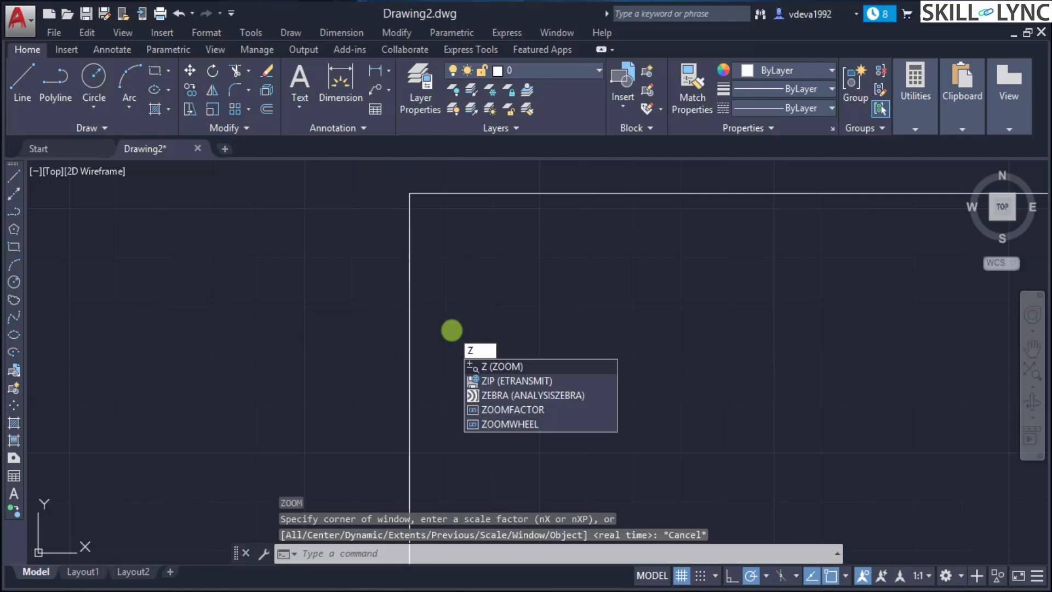
key("Return")
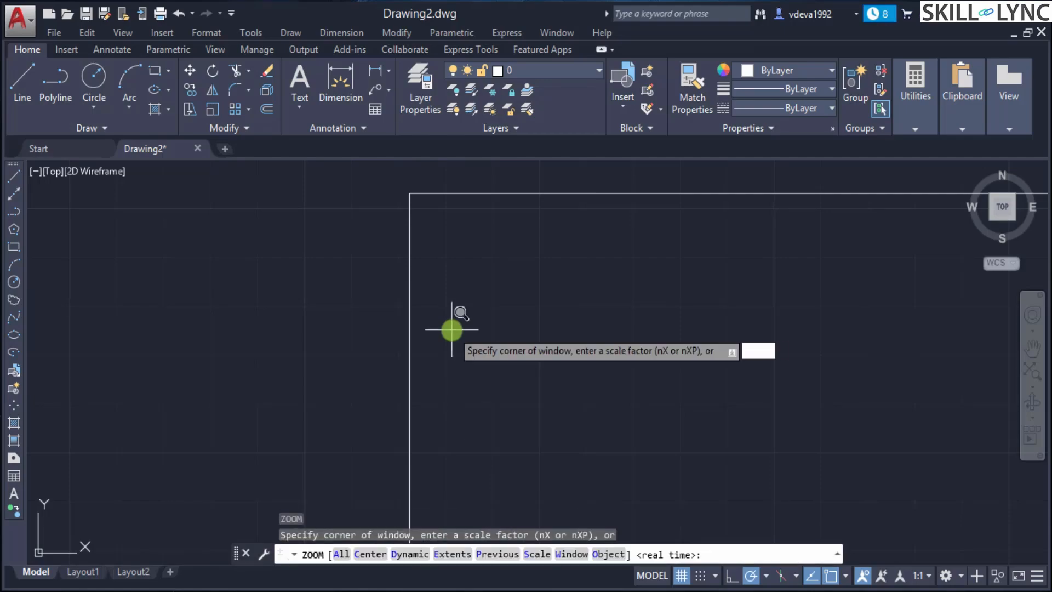
type("e")
key("Return")
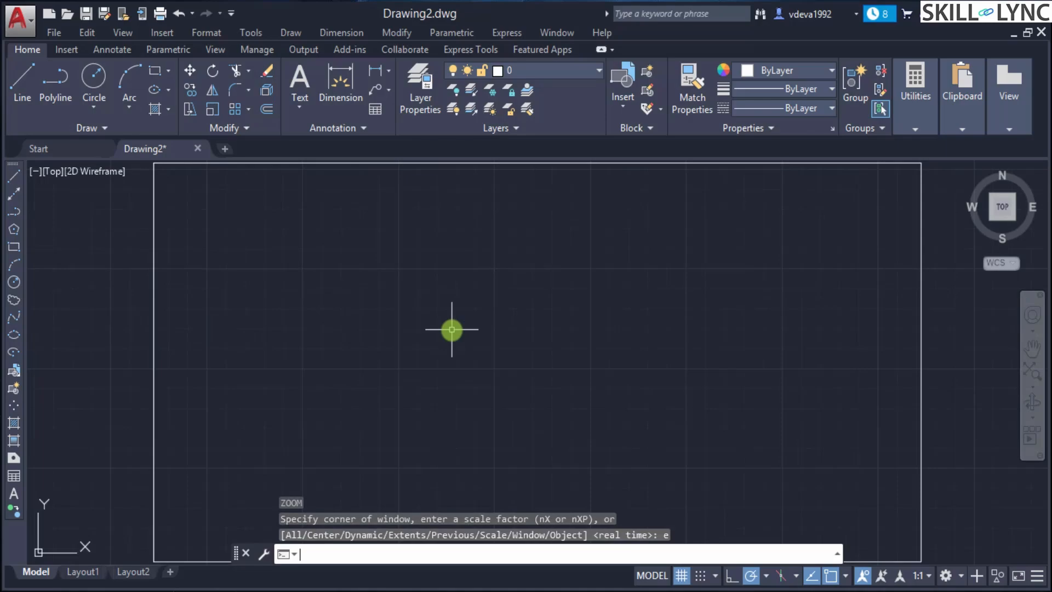
type("c")
key("Return")
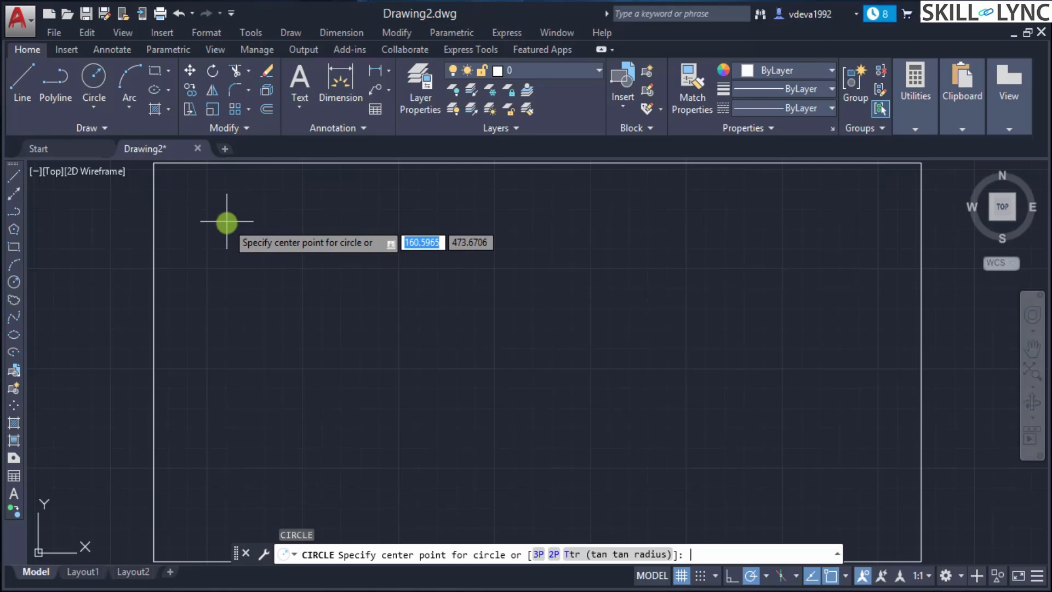
key("Escape")
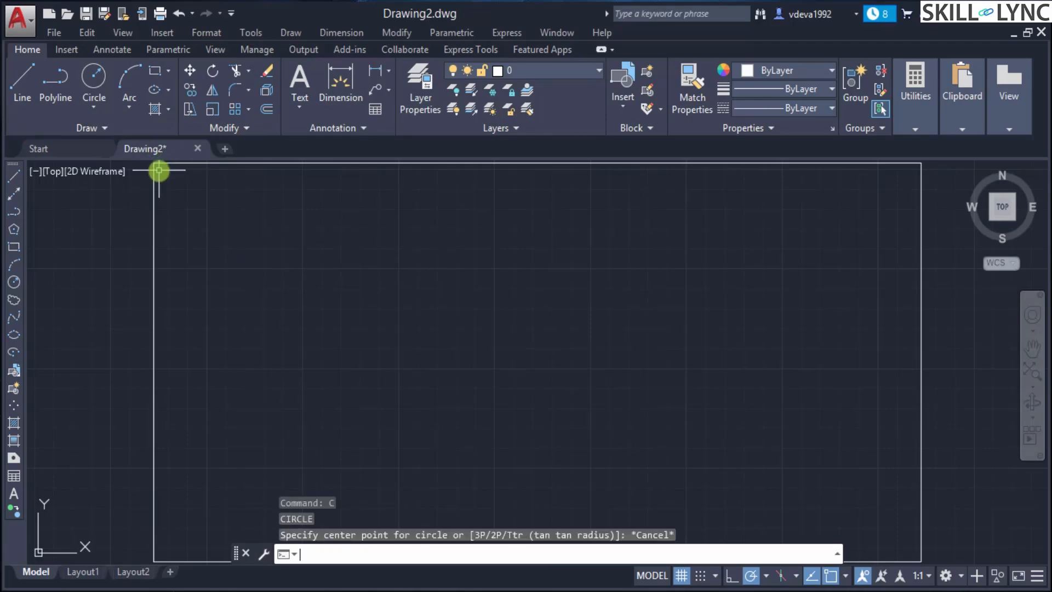
key("ctrl+9")
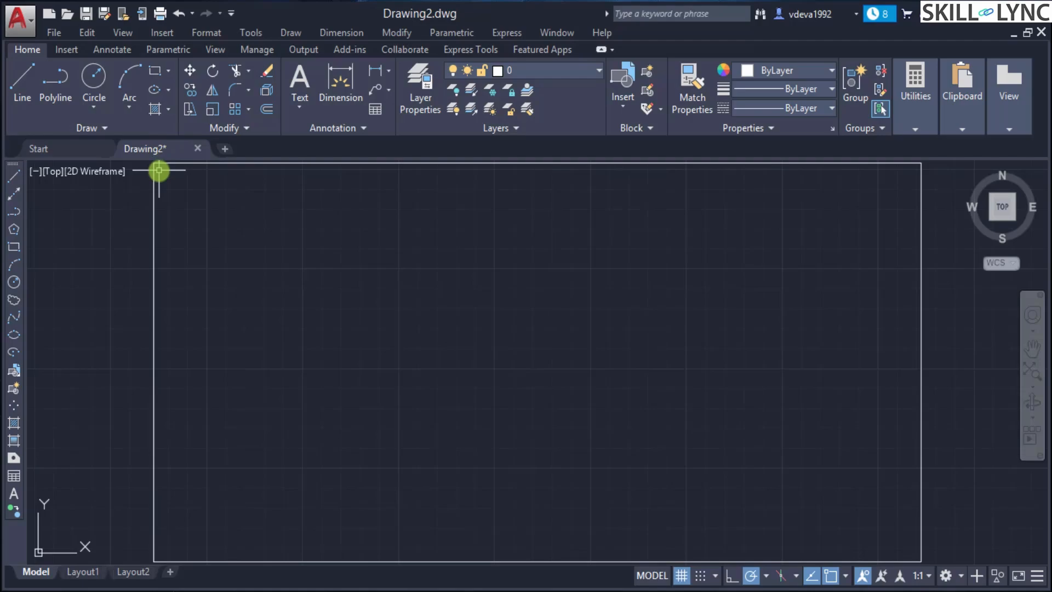
type("c")
key("Return")
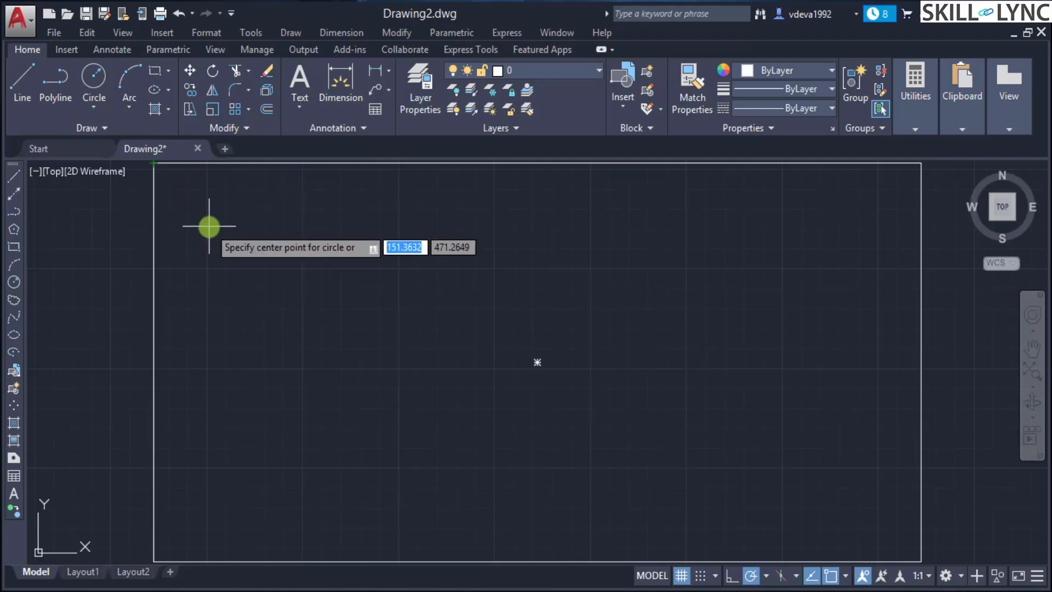
right_click(164, 188)
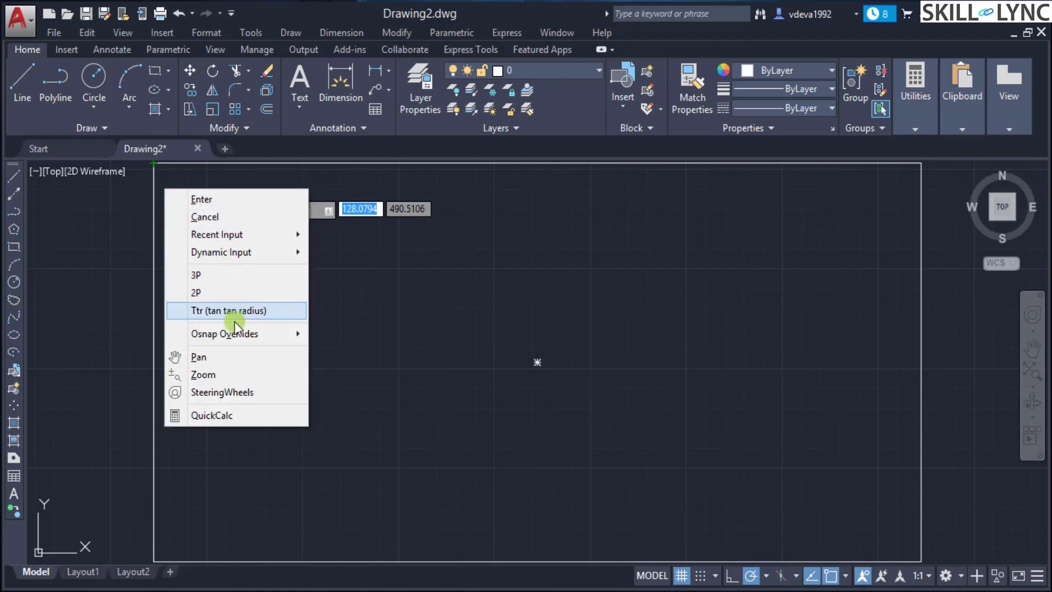
mouse_move(240, 340)
left_click(346, 181)
scroll(241, 260, "down", 4)
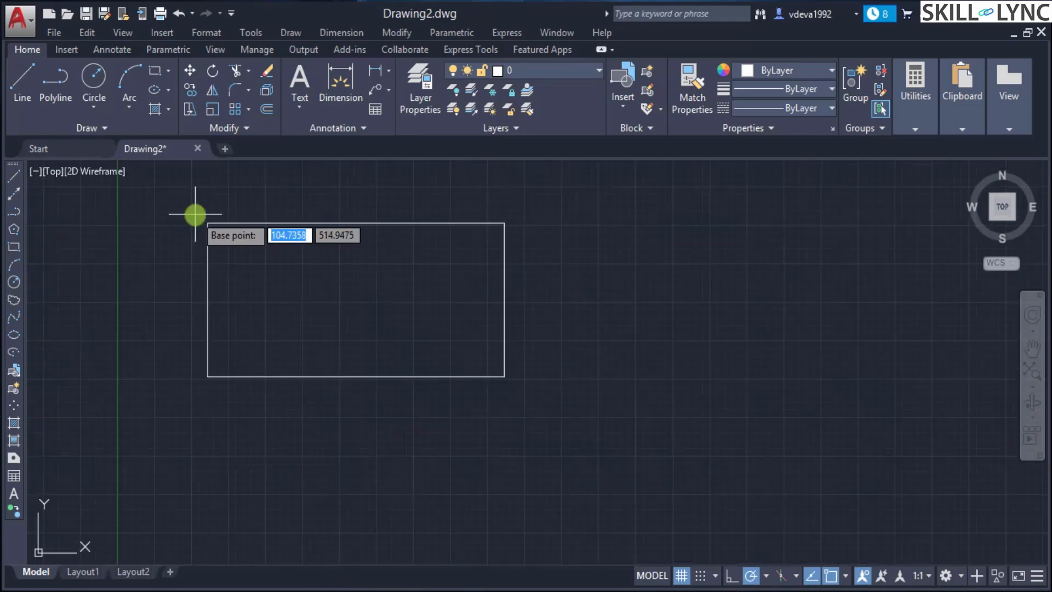
left_click(206, 222)
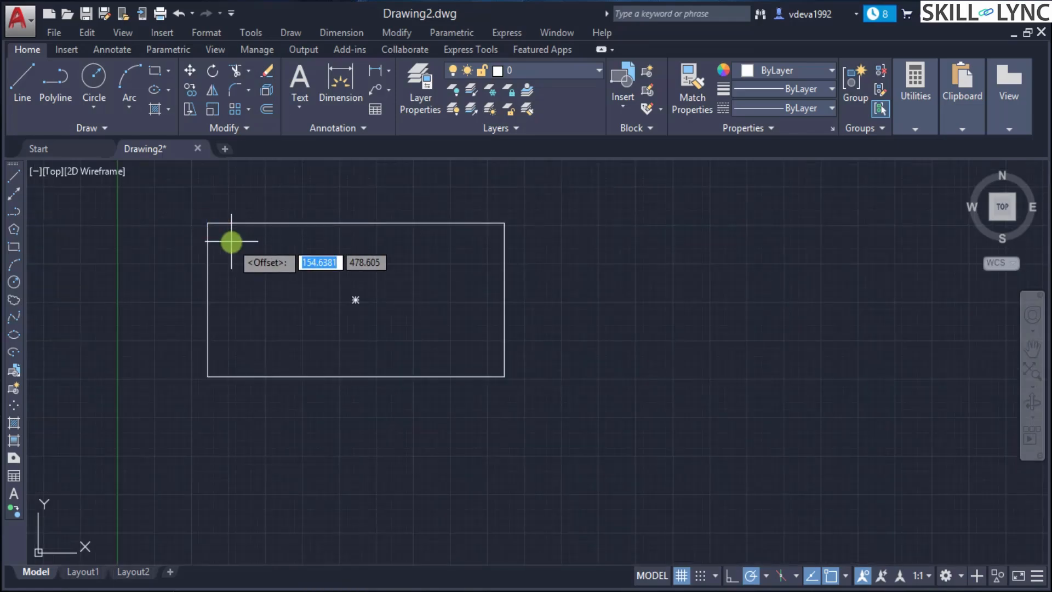
type("@")
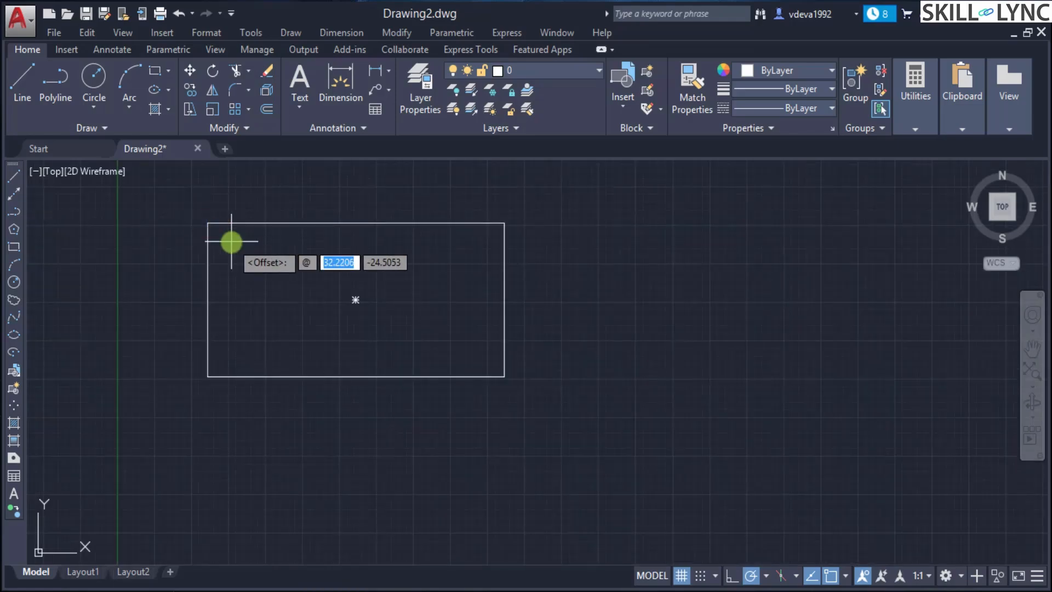
type("50")
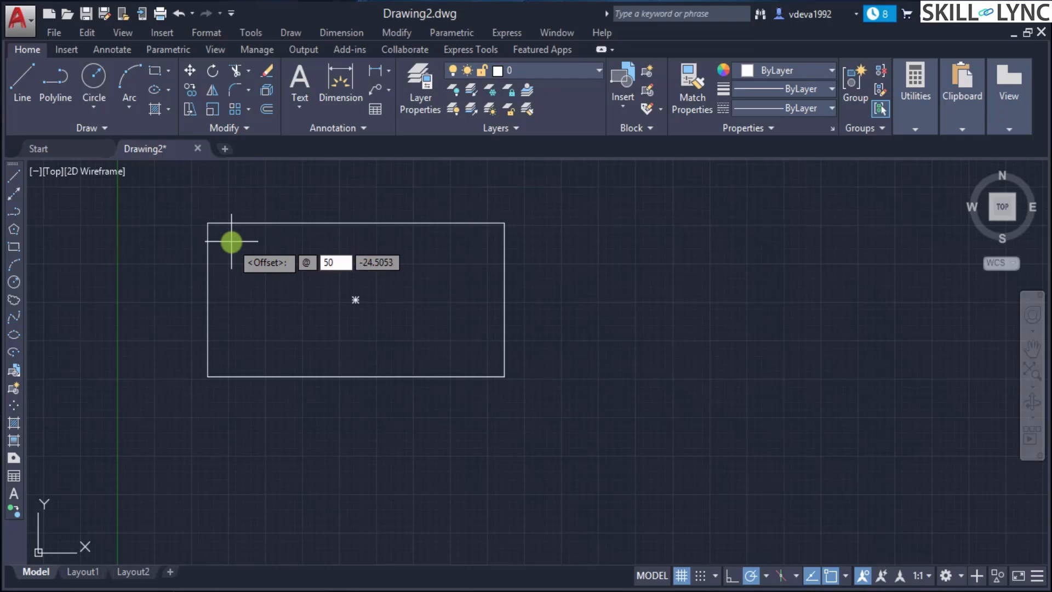
key("Tab")
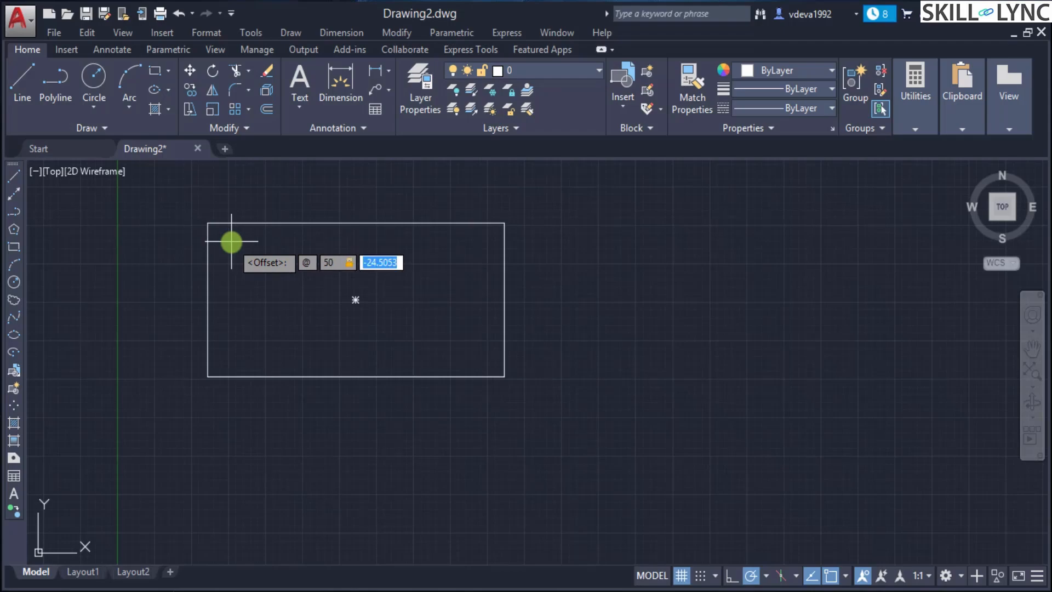
type("-50")
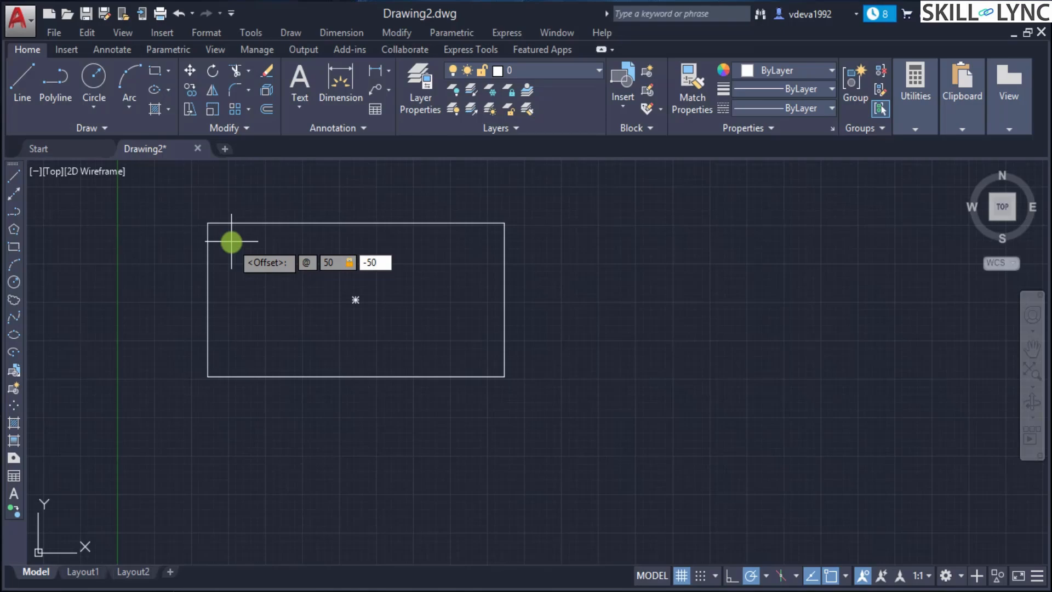
key("Return")
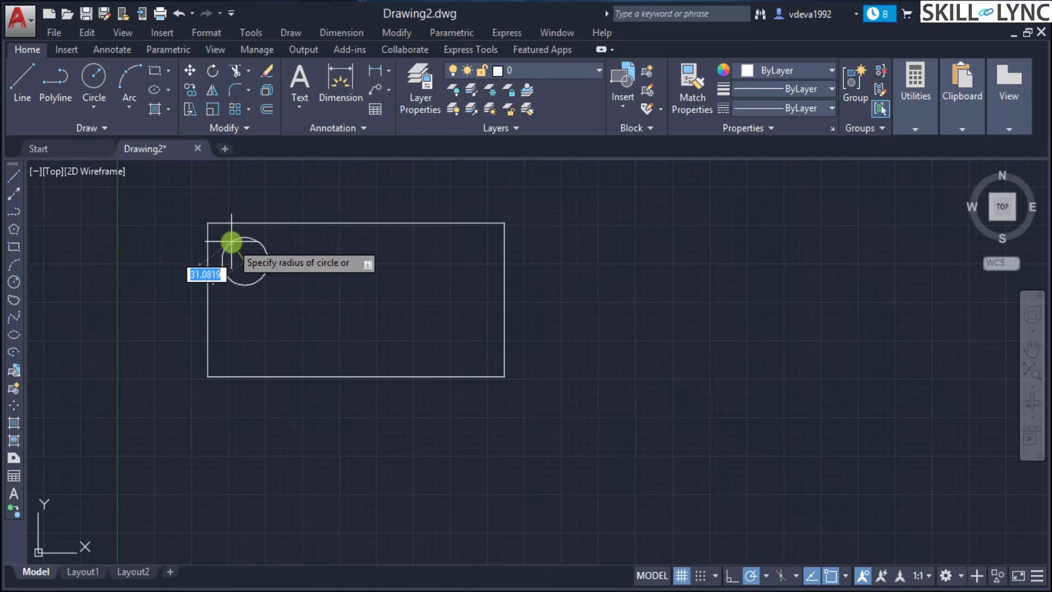
Step: Complete the circle near the rectangle's upper-left corner with the Diameter option, using a diameter of 5
type("d")
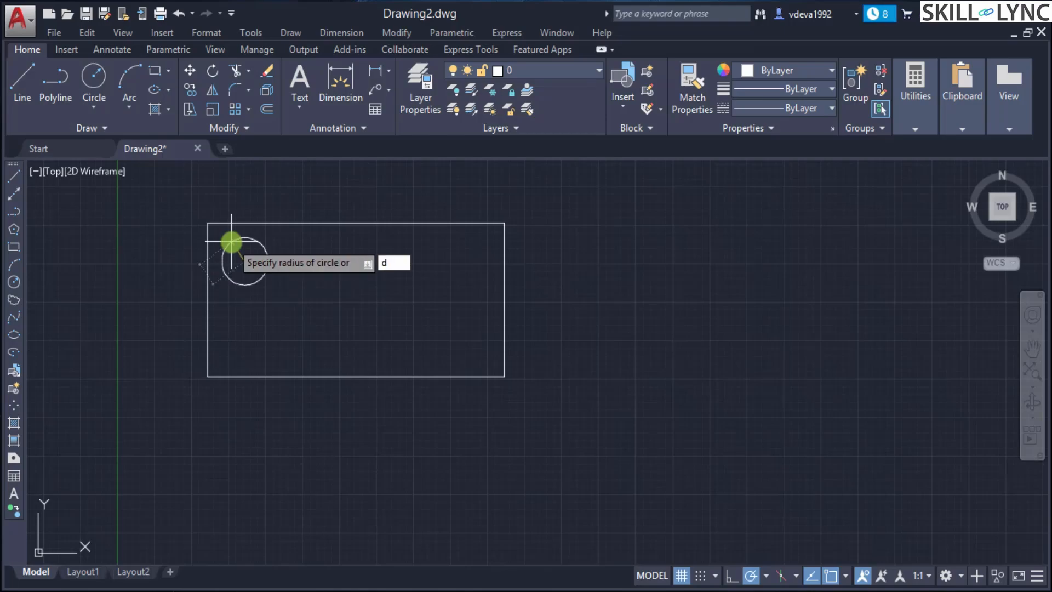
key("Return")
type("5")
key("Return")
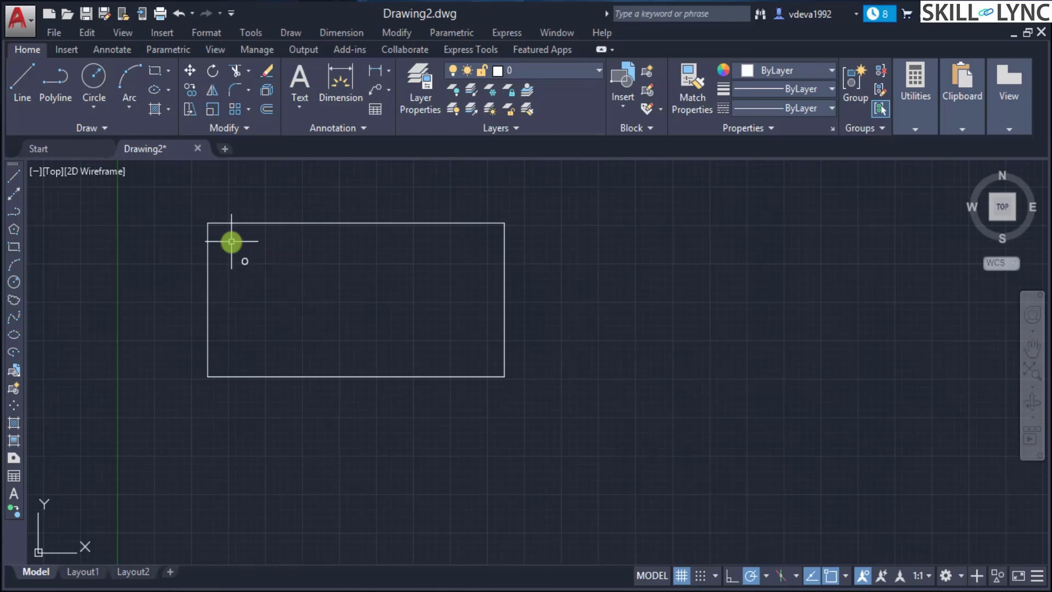
scroll(230, 247, "up", 6)
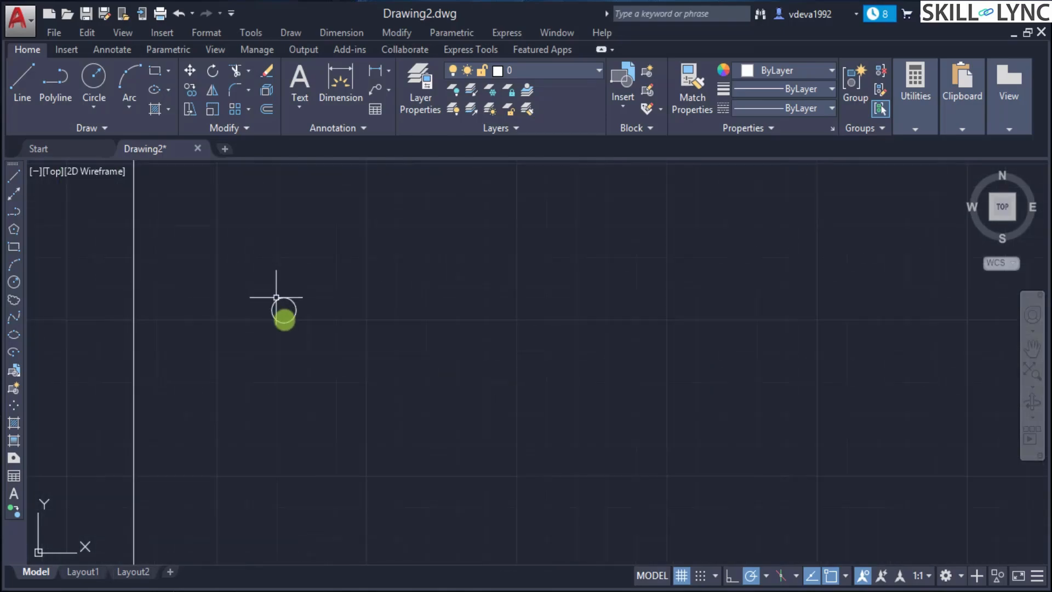
scroll(282, 315, "down", 2)
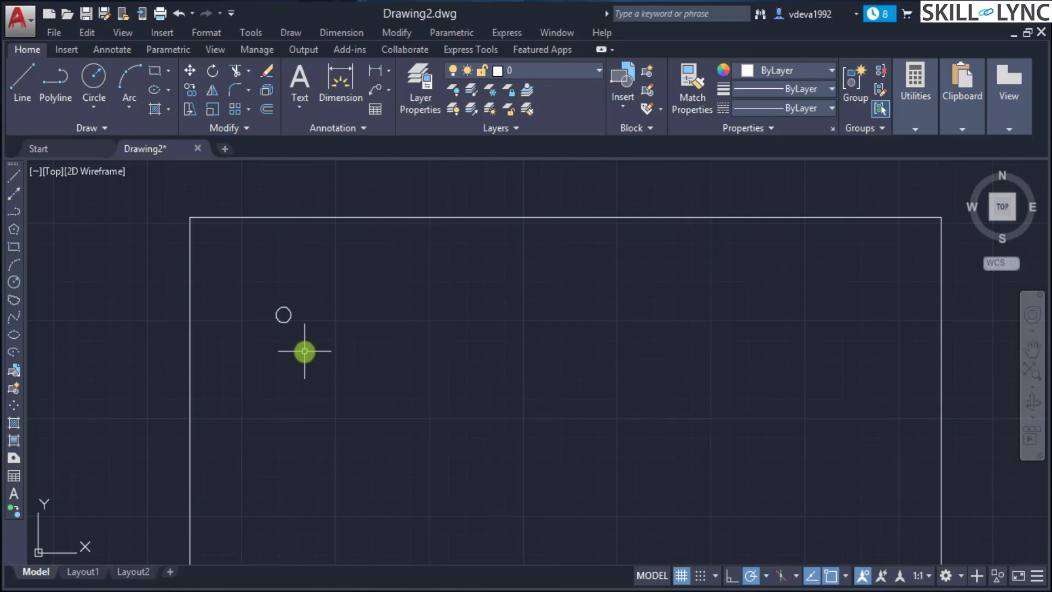
scroll(305, 350, "down", 2)
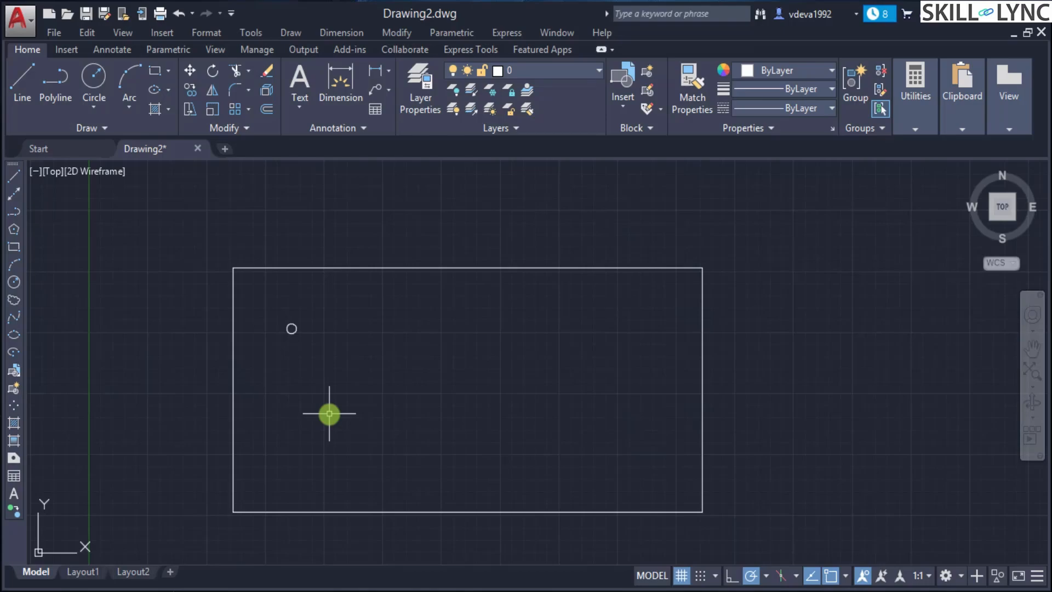
Step: Try to zoom to the small circle with the Object option of the Zoom command
key("ctrl+9")
type("z")
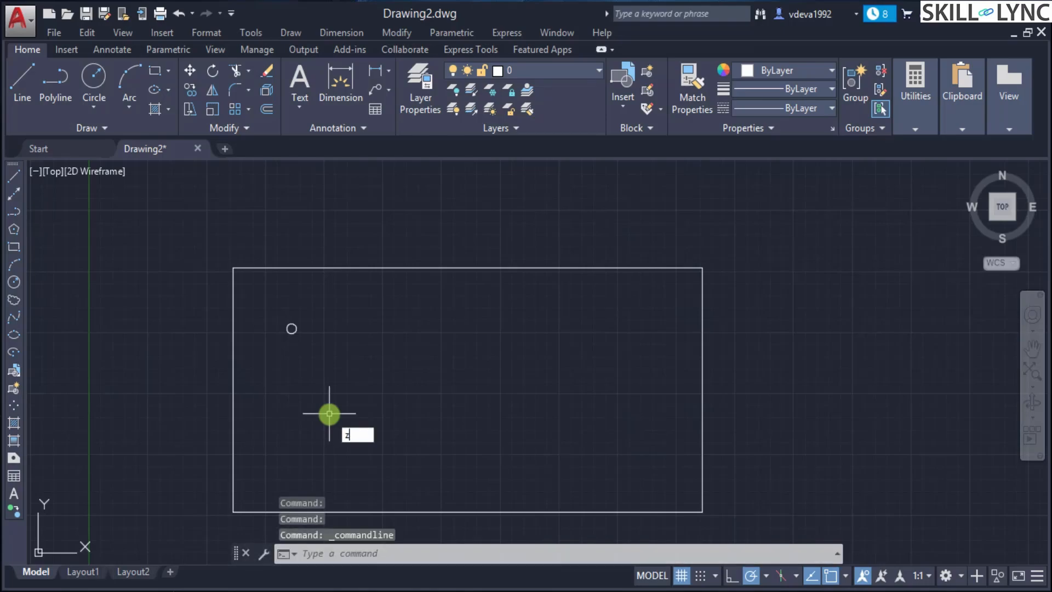
key("Return")
type("o")
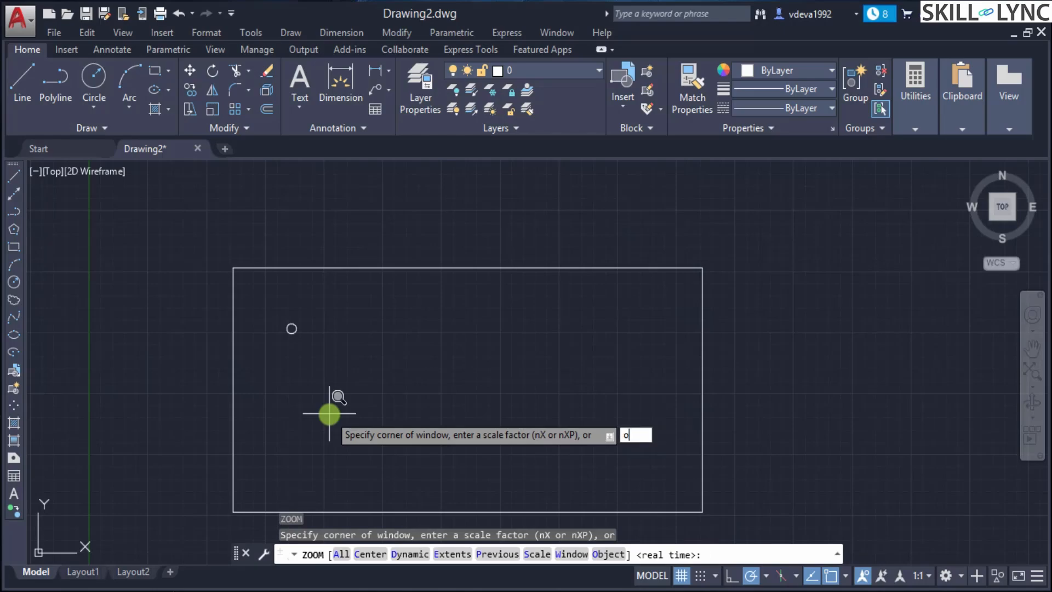
key("Return")
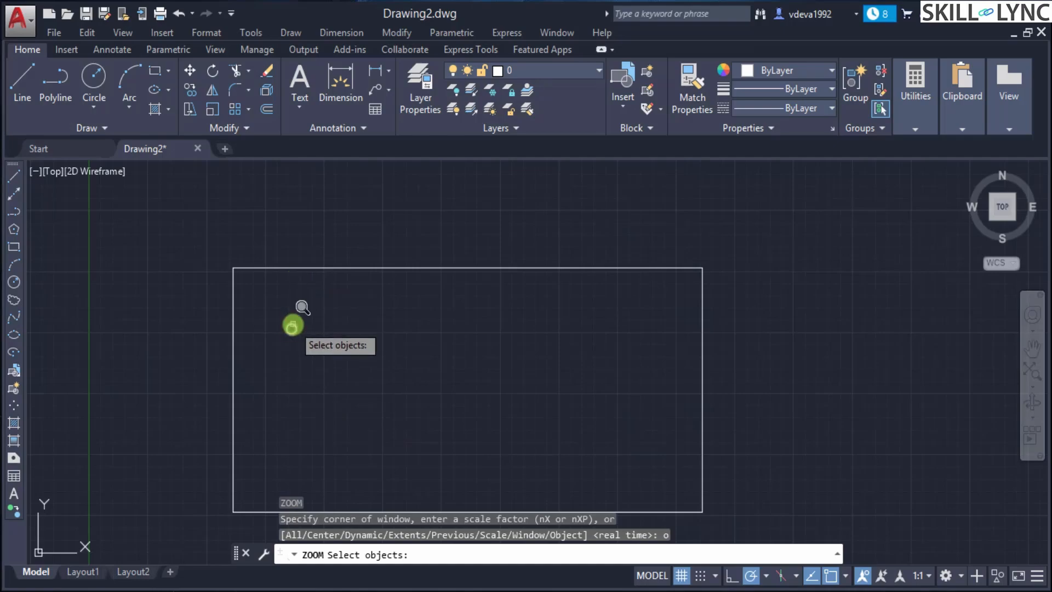
key("Return")
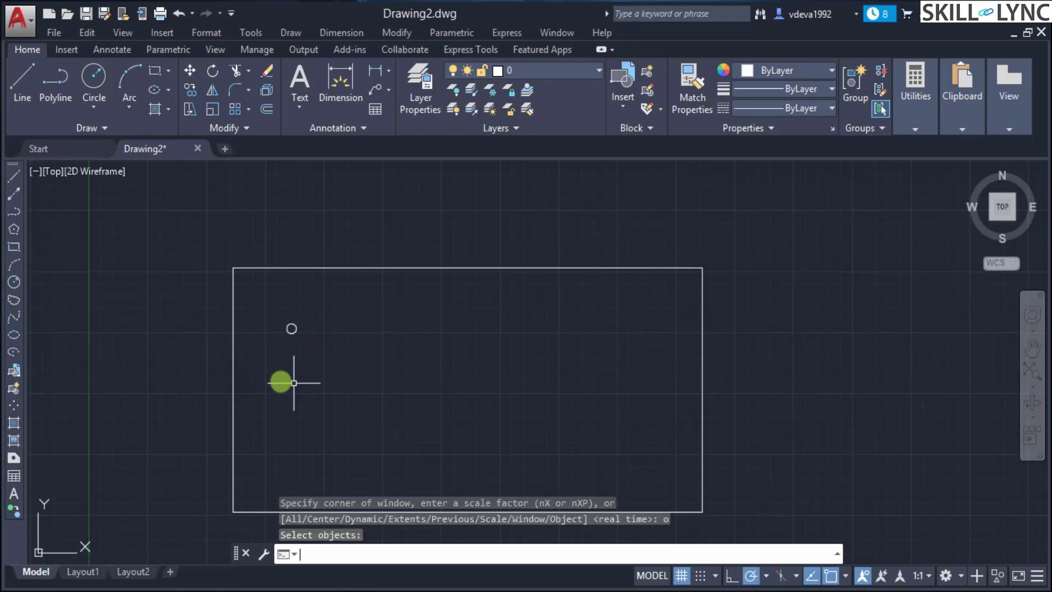
key("ctrl+9")
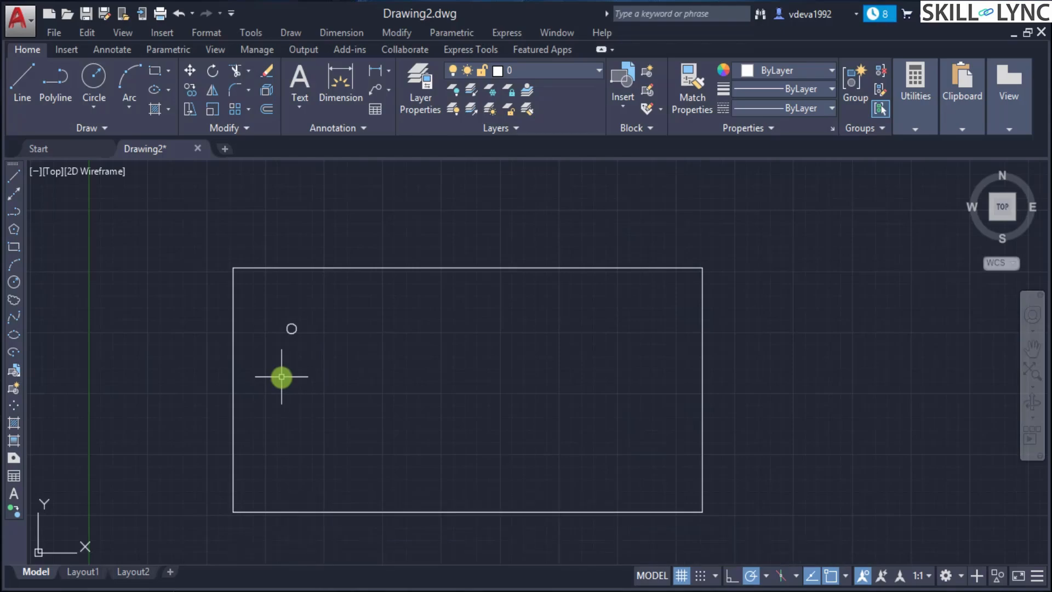
Step: Zoom to the small circle near the rectangle's upper-left corner using the Object option of the Zoom command
type("z")
key("Return")
type("o")
key("Return")
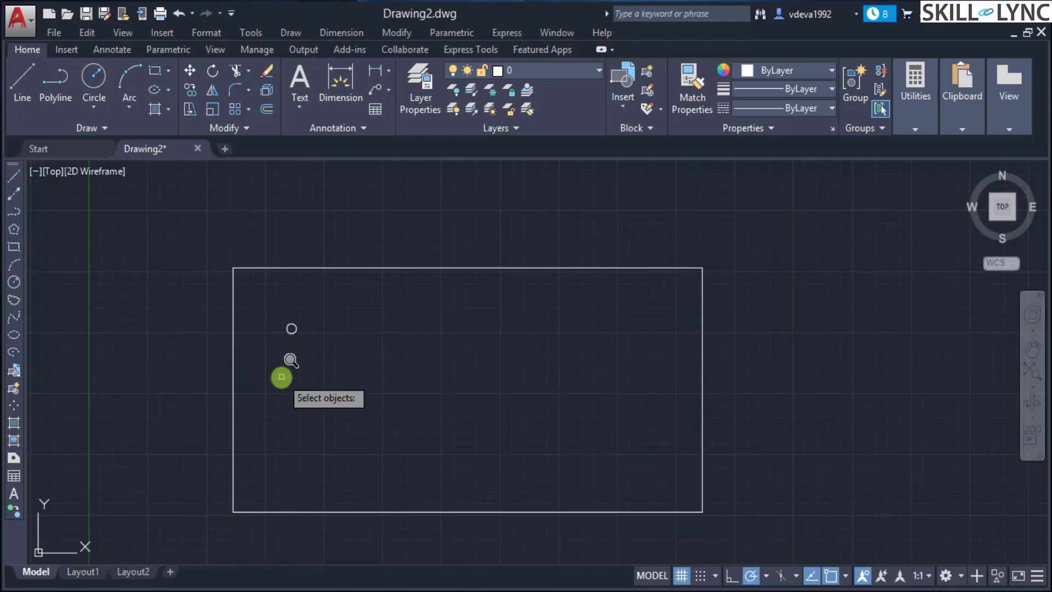
left_click(294, 325)
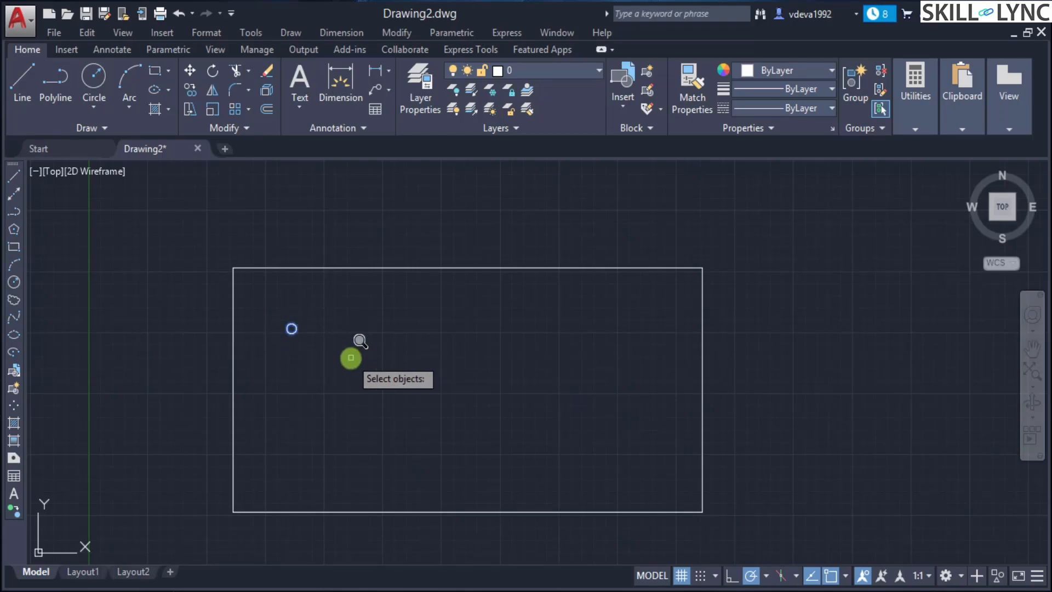
key("Return")
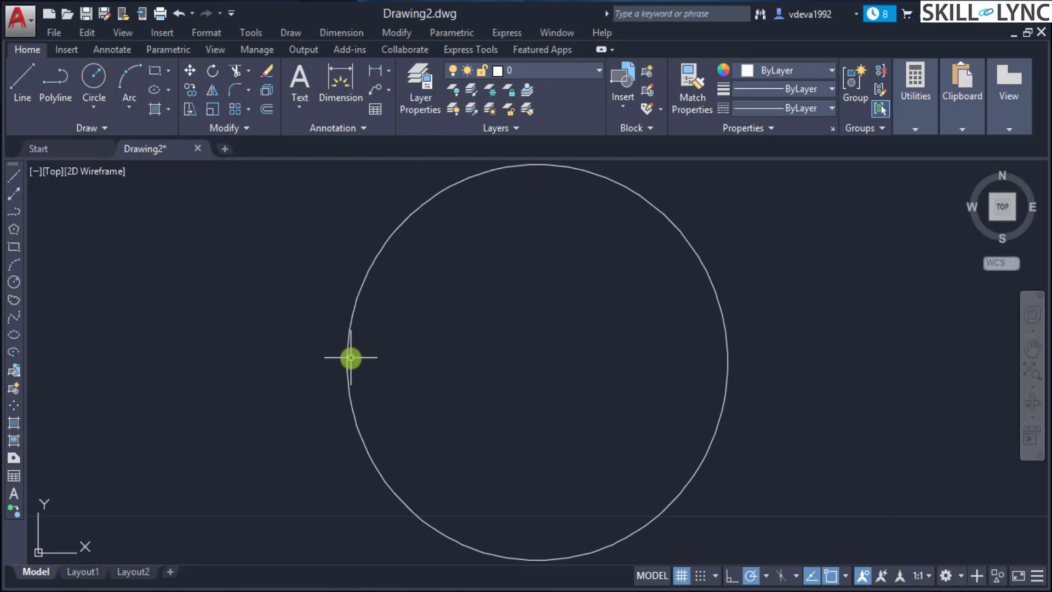
Step: Return from the circle close-up to a view of all drawn objects with the Zoom command's Extents option
type("z")
key("Return")
type("e")
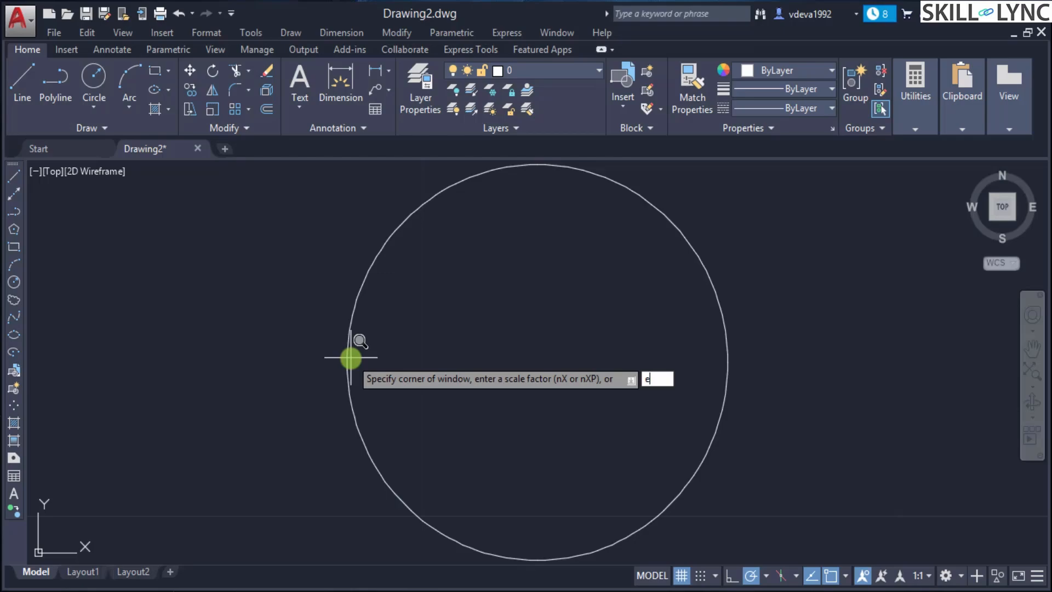
key("Return")
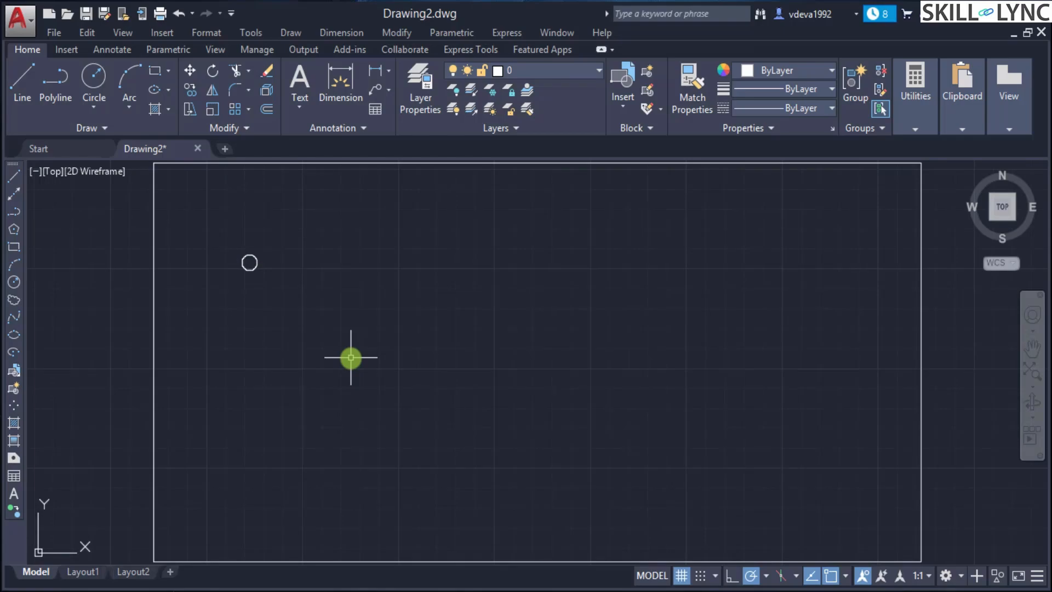
Step: Zoom the view in and out dynamically with the Zoom command's real-time option, and leave the command
type("z")
key("Return")
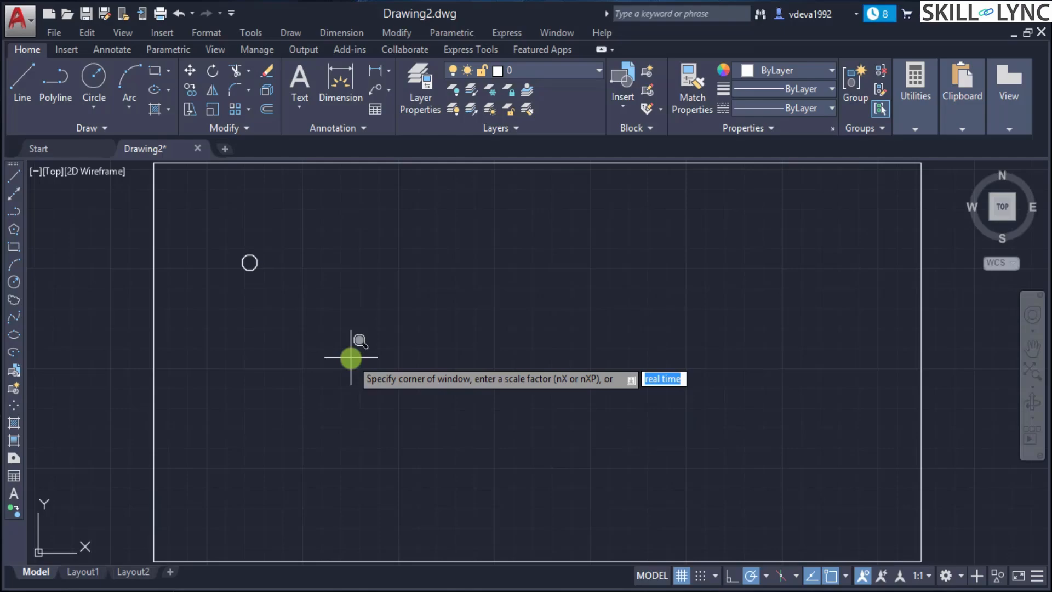
key("Return")
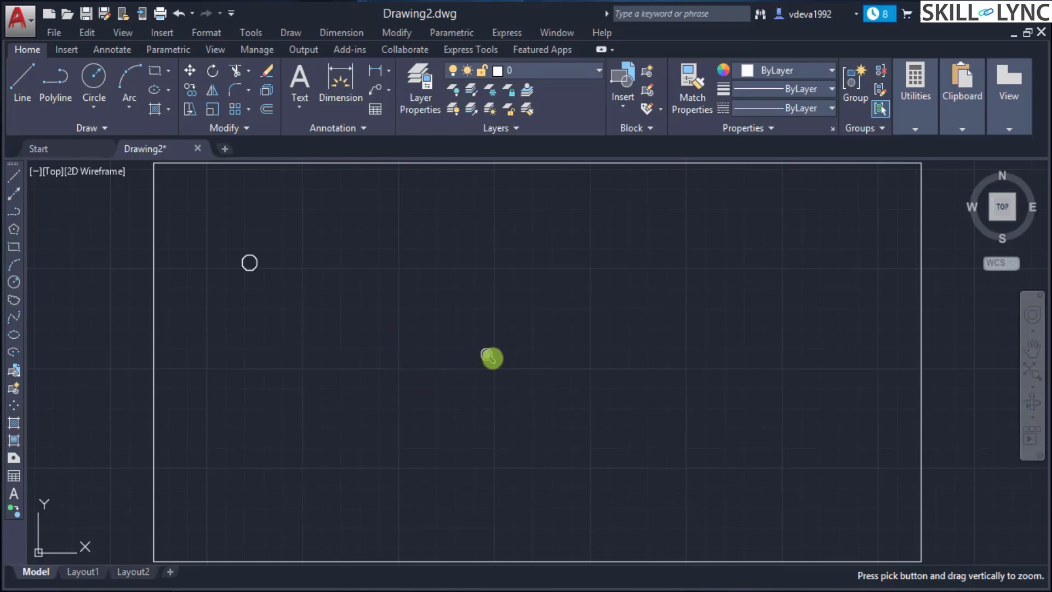
mouse_move(487, 355)
left_mouse_down()
mouse_move(490, 196)
mouse_move(513, 407)
left_mouse_up()
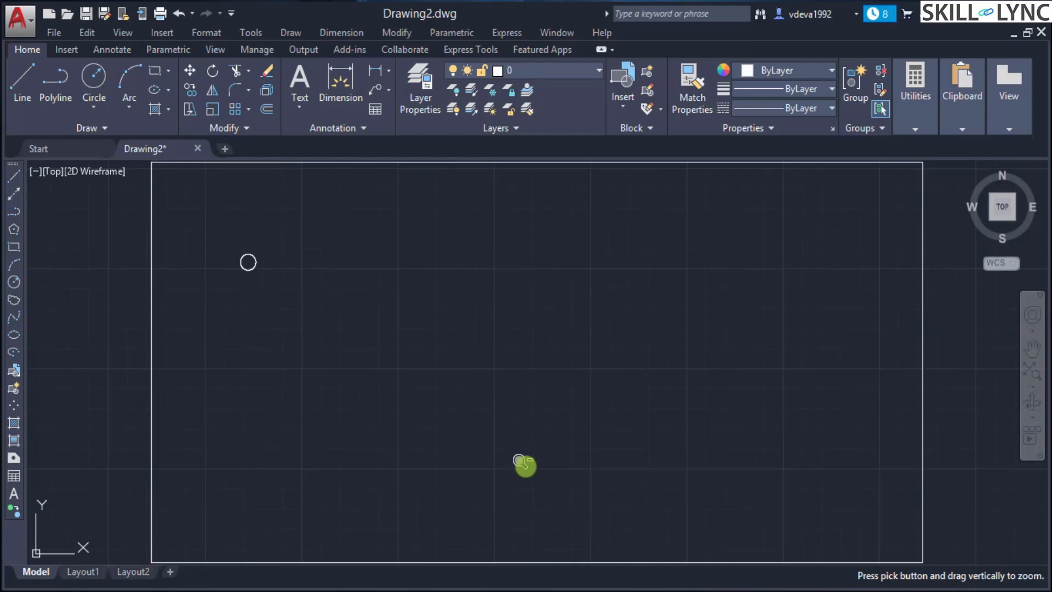
mouse_move(531, 507)
left_mouse_down()
mouse_move(578, 580)
mouse_move(516, 192)
mouse_move(498, 176)
left_mouse_up()
left_click_drag(542, 409, 528, 128)
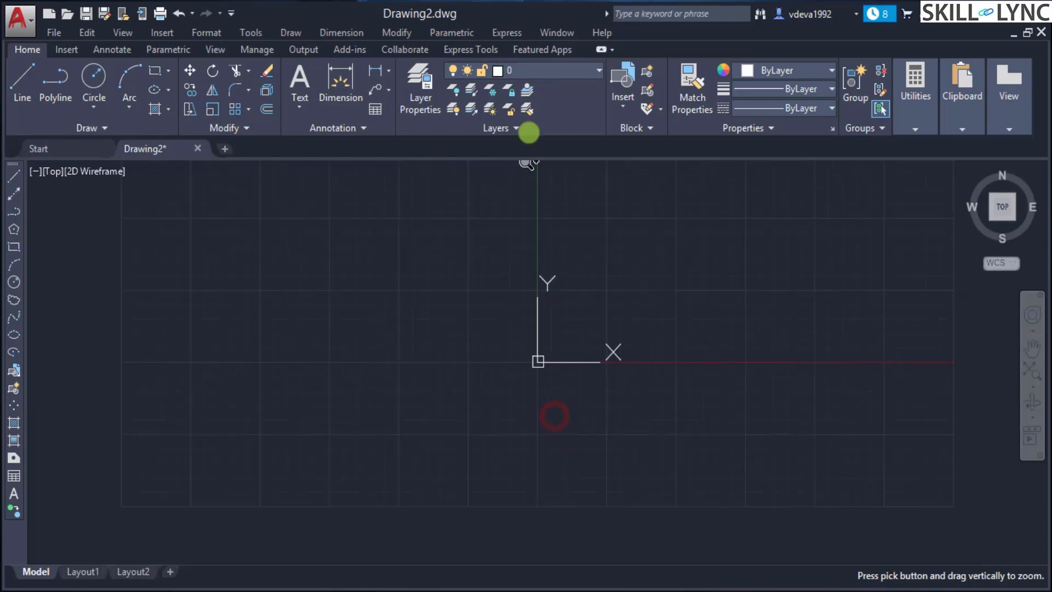
left_click_drag(507, 434, 514, 232)
left_click_drag(645, 303, 574, 125)
left_click_drag(512, 458, 578, 467)
left_click_drag(597, 176, 616, 289)
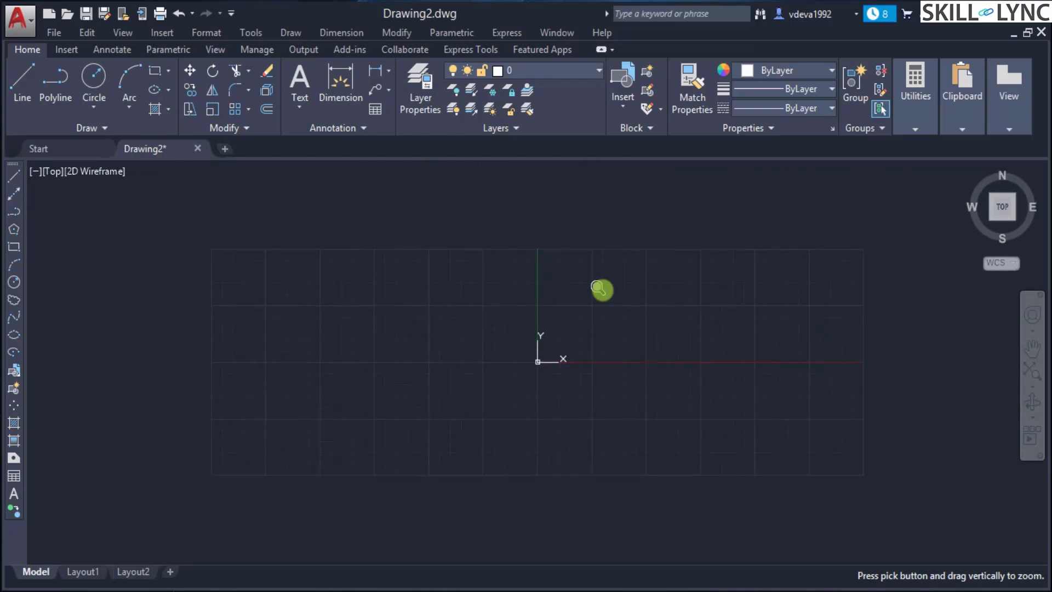
key("Escape")
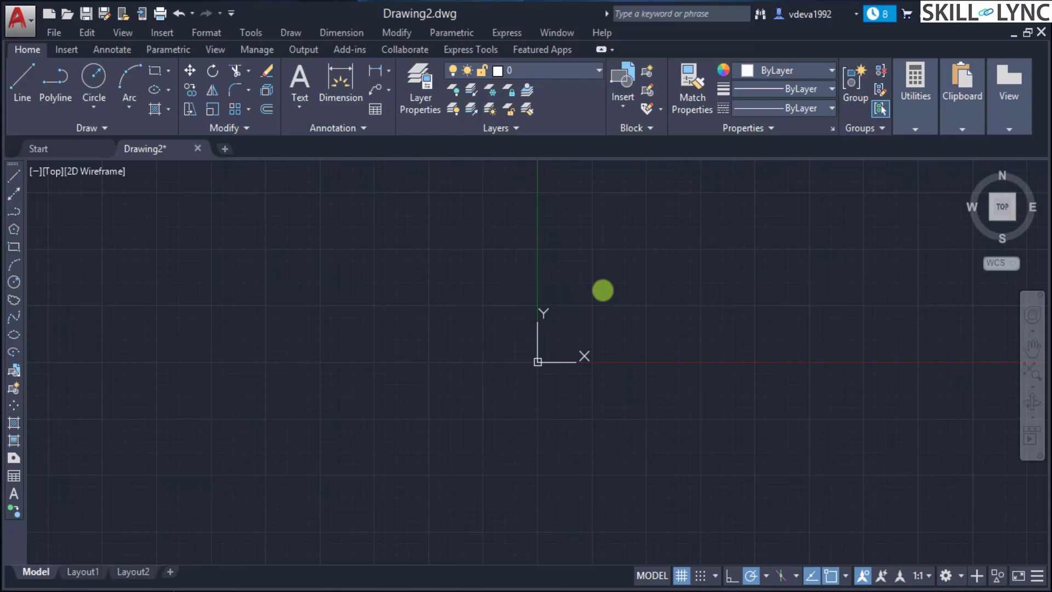
Step: Bring the rectangle and circle back into view with the All option of the Zoom command
type("z")
key("Return")
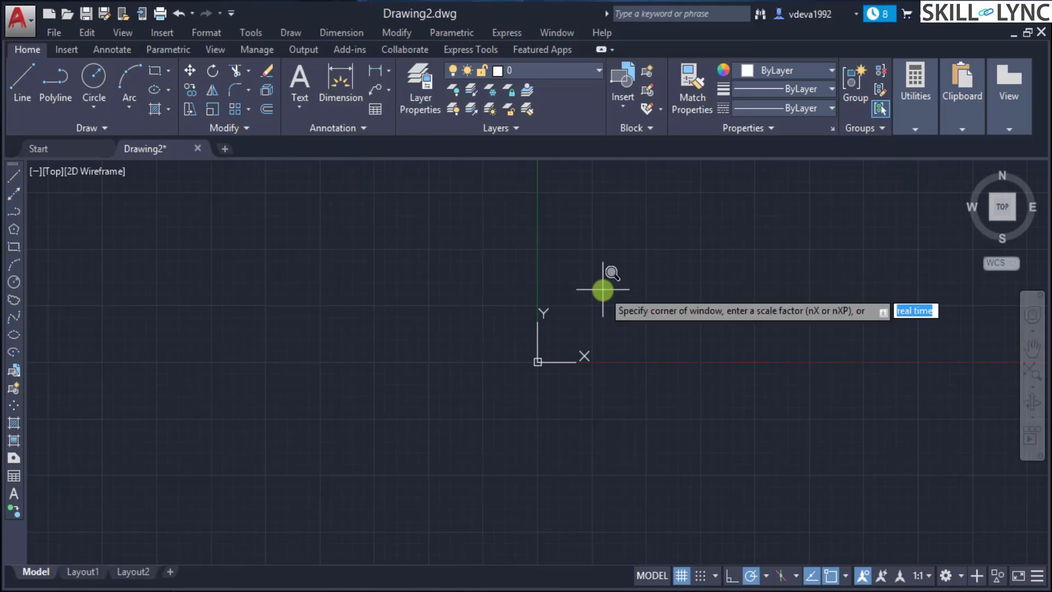
type("a")
key("Return")
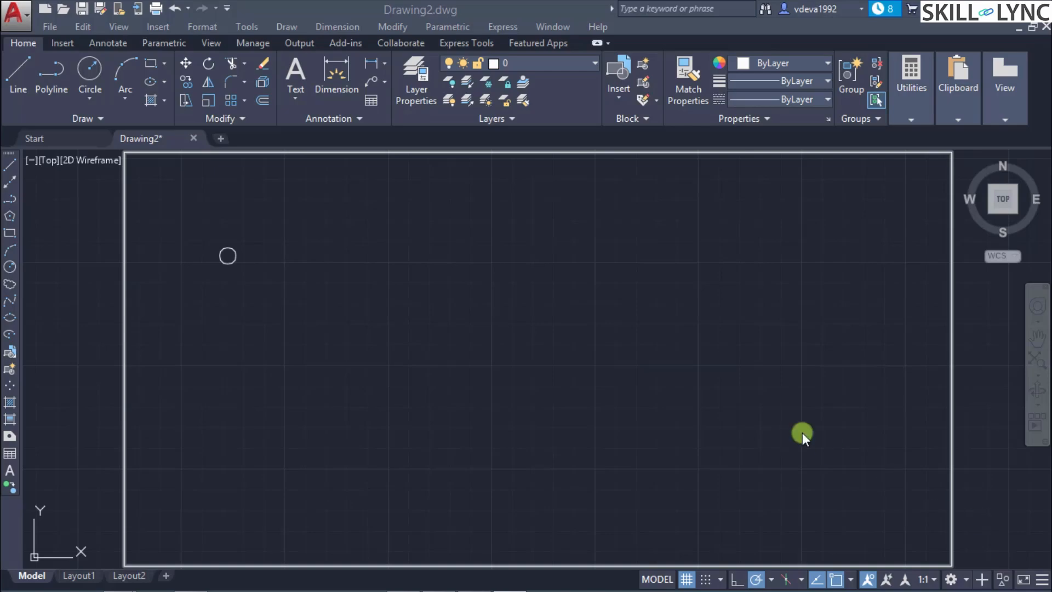
Step: Look through the Zoom options offered among the view commands, such as Realtime, Window, Object and Extents
left_click(212, 42)
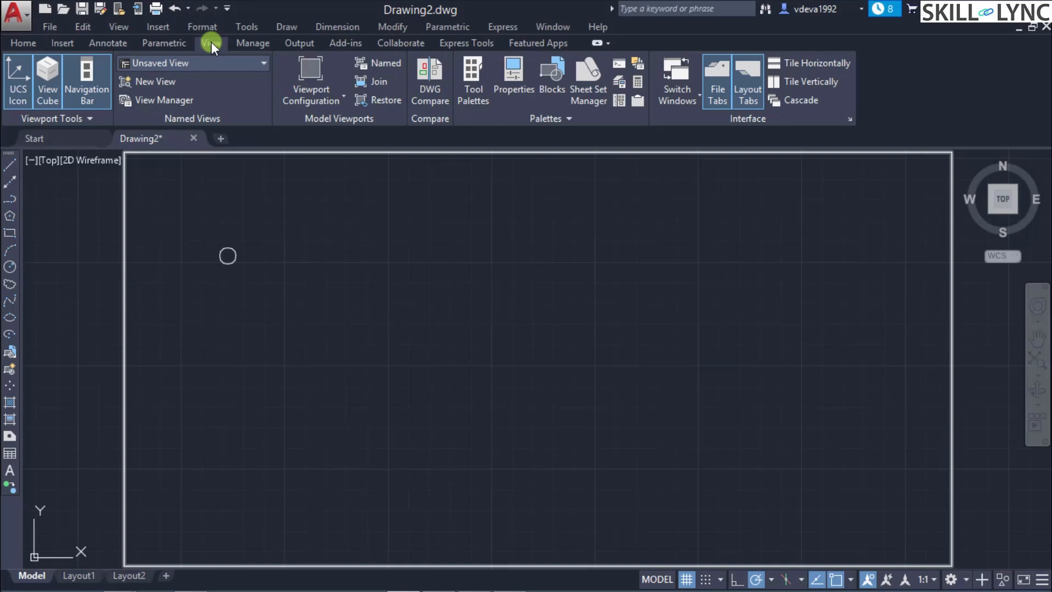
left_click(120, 27)
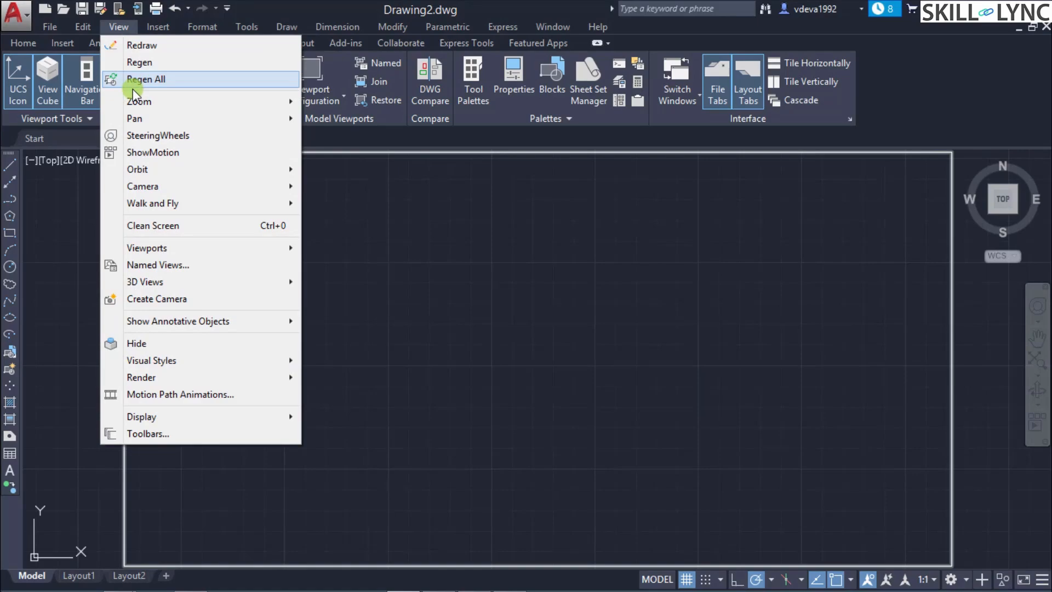
mouse_move(133, 102)
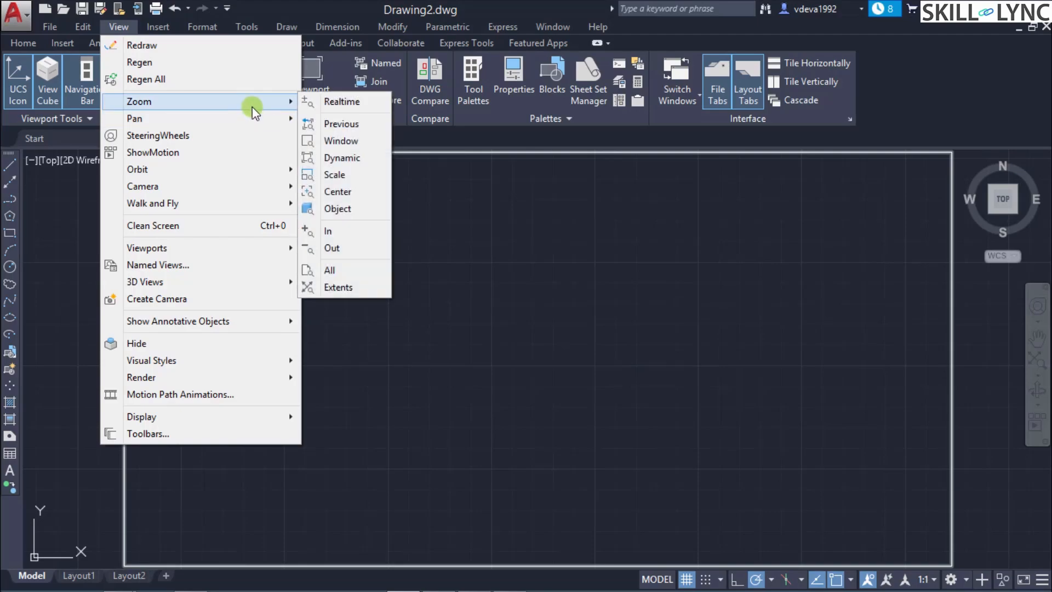
left_click(257, 5)
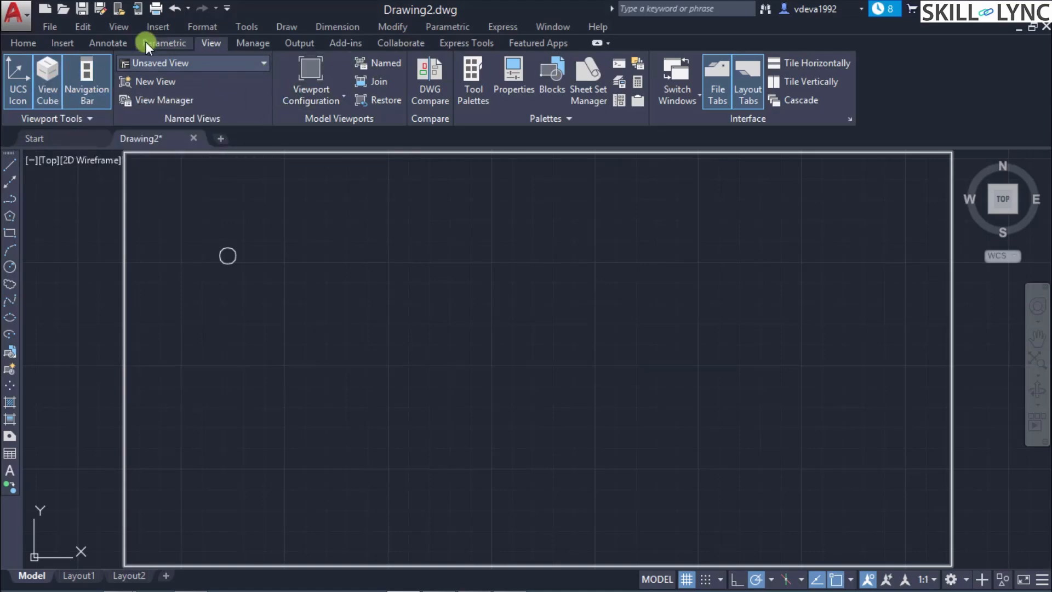
left_click(120, 27)
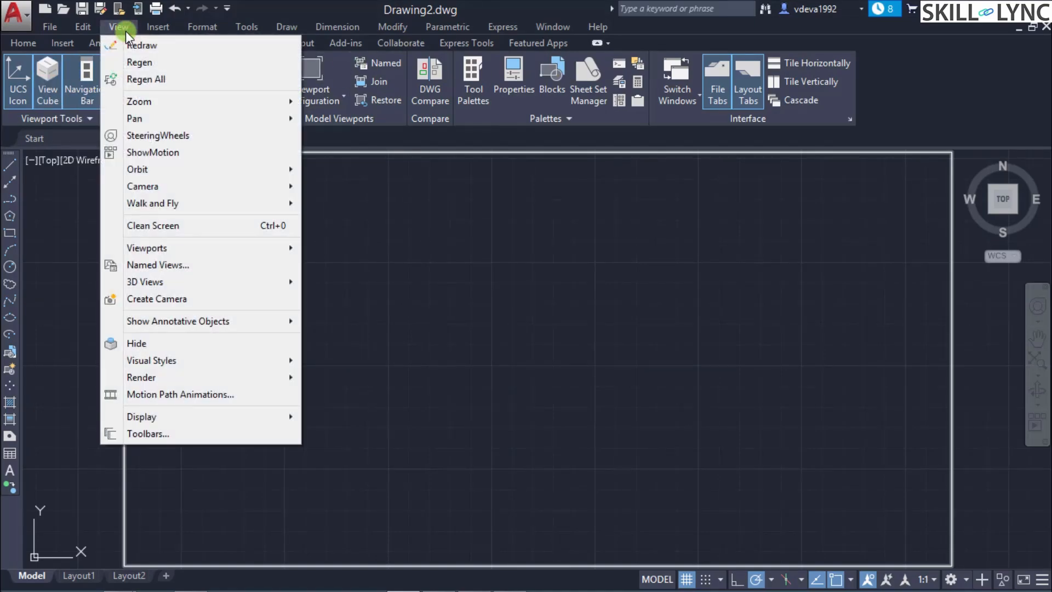
left_click(126, 31)
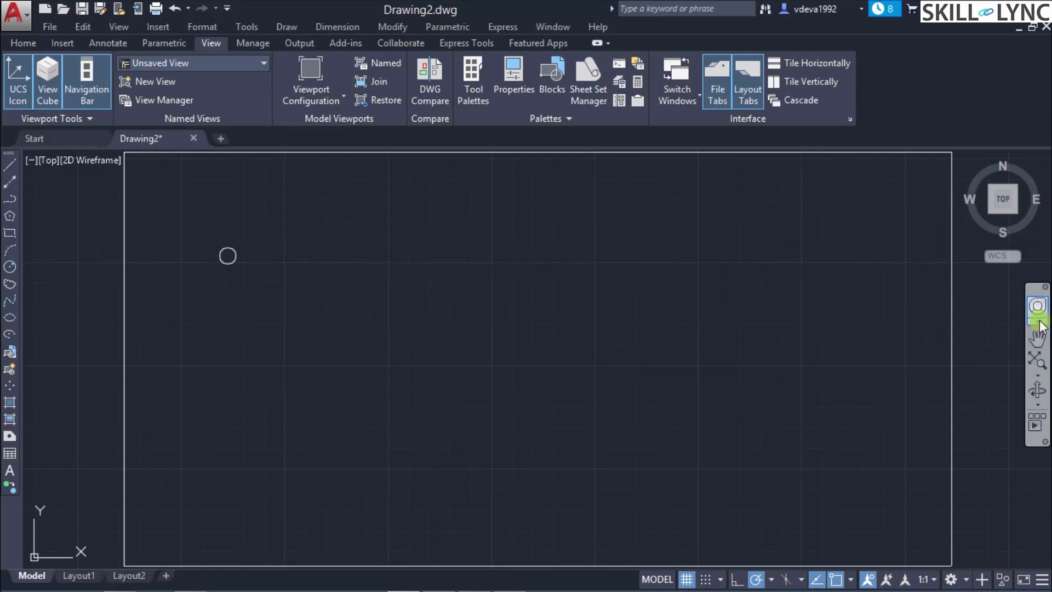
Step: Switch the quick zoom tool to Zoom Object, return it to Zoom Extents, and fit the drawing in the view
left_click(1036, 377)
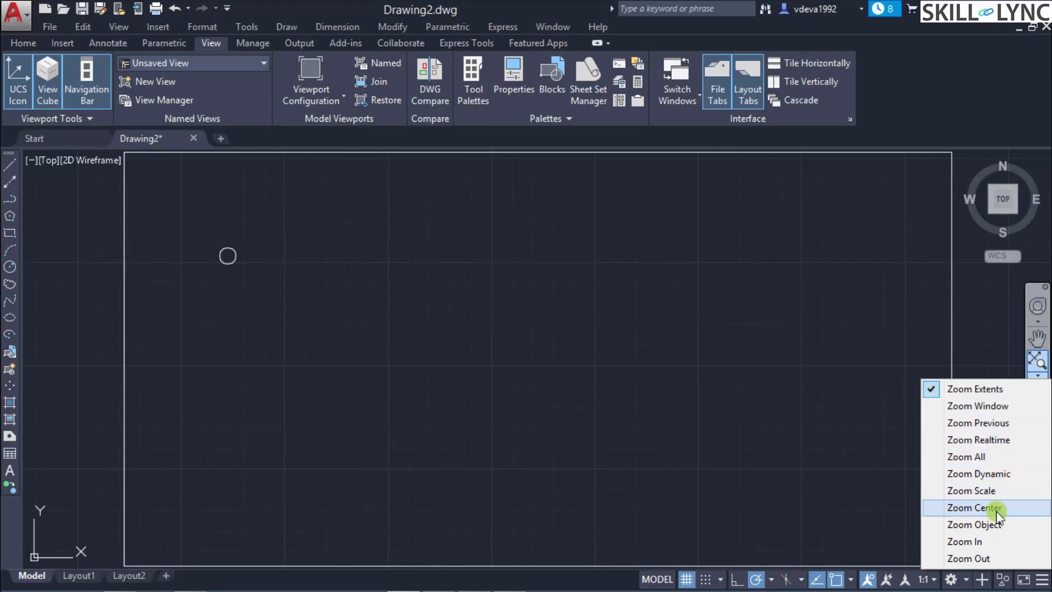
left_click(988, 523)
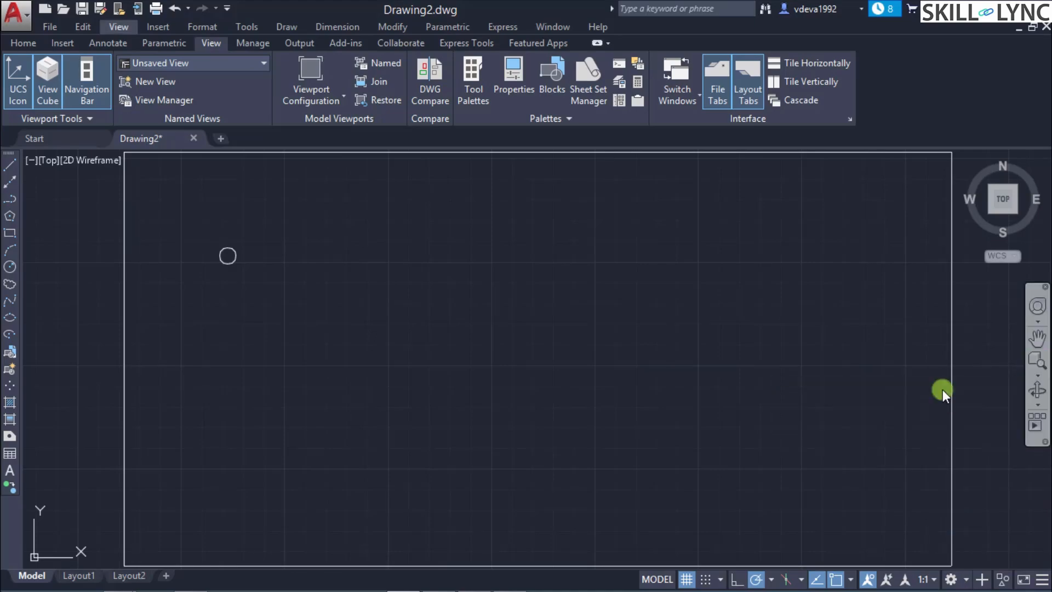
left_click(1040, 361)
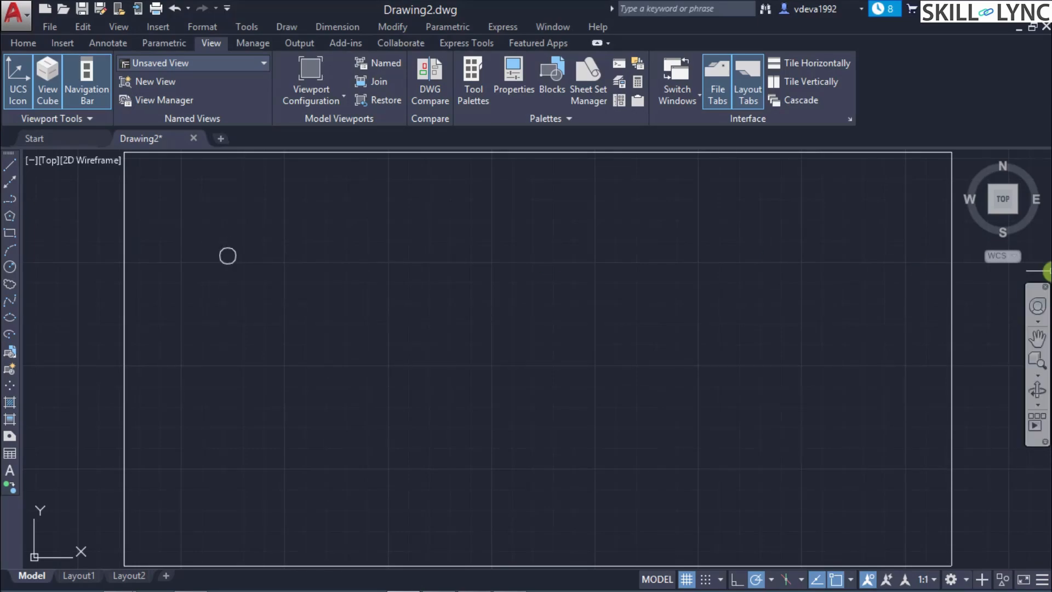
left_click(1039, 377)
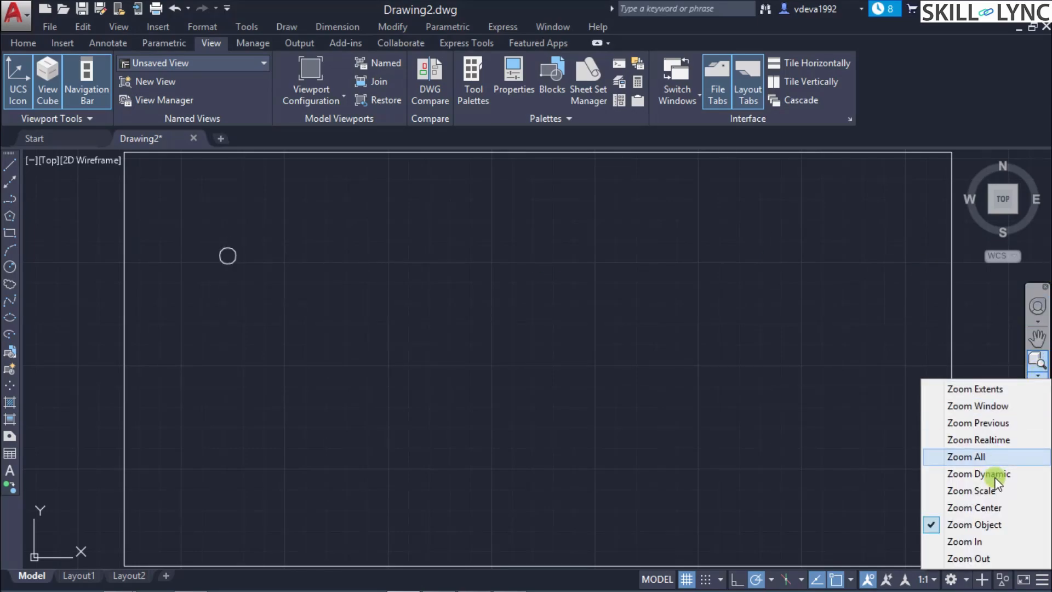
left_click(981, 390)
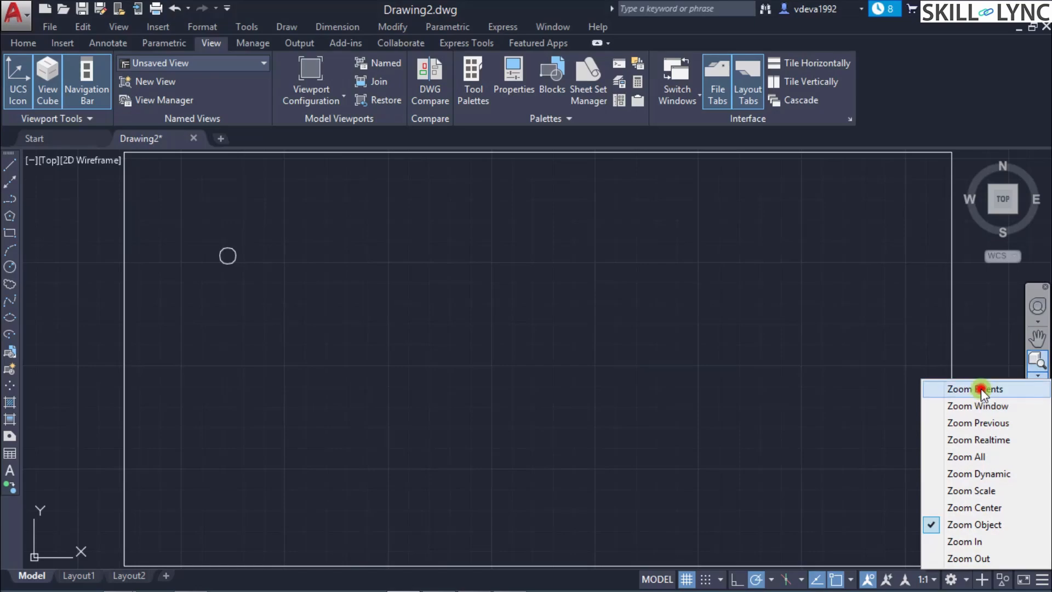
left_click(1034, 363)
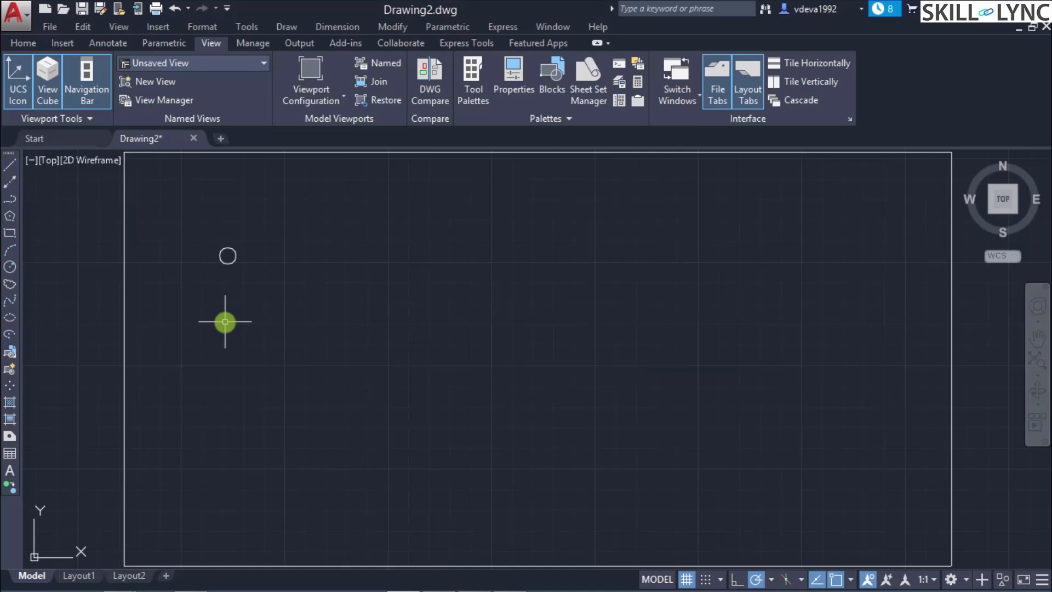
Step: Zoom in on the interior of the rectangle with real-time zoom and leave the command
type("z")
key("Return")
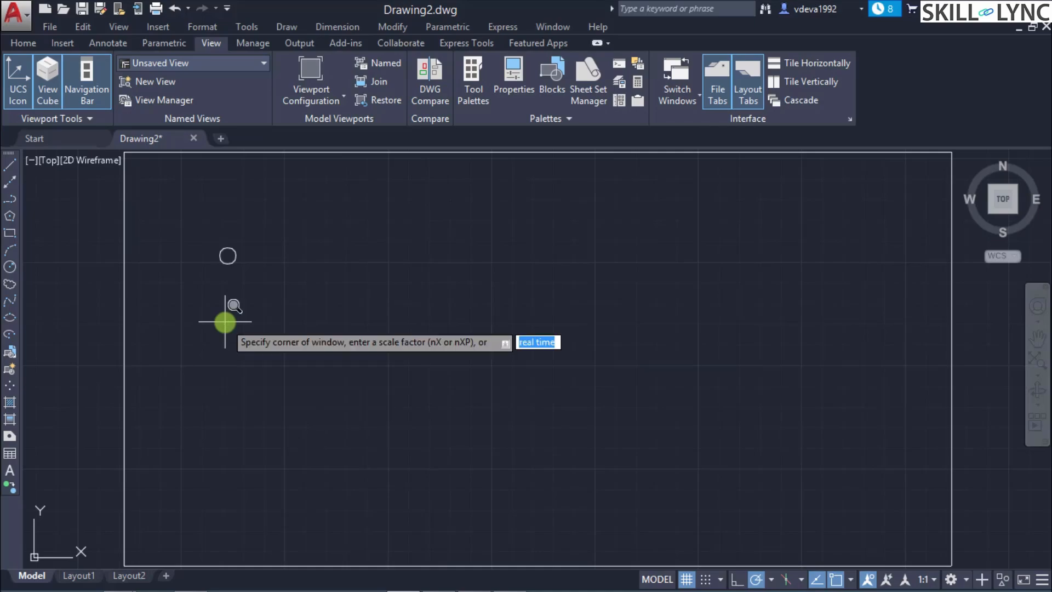
key("Return")
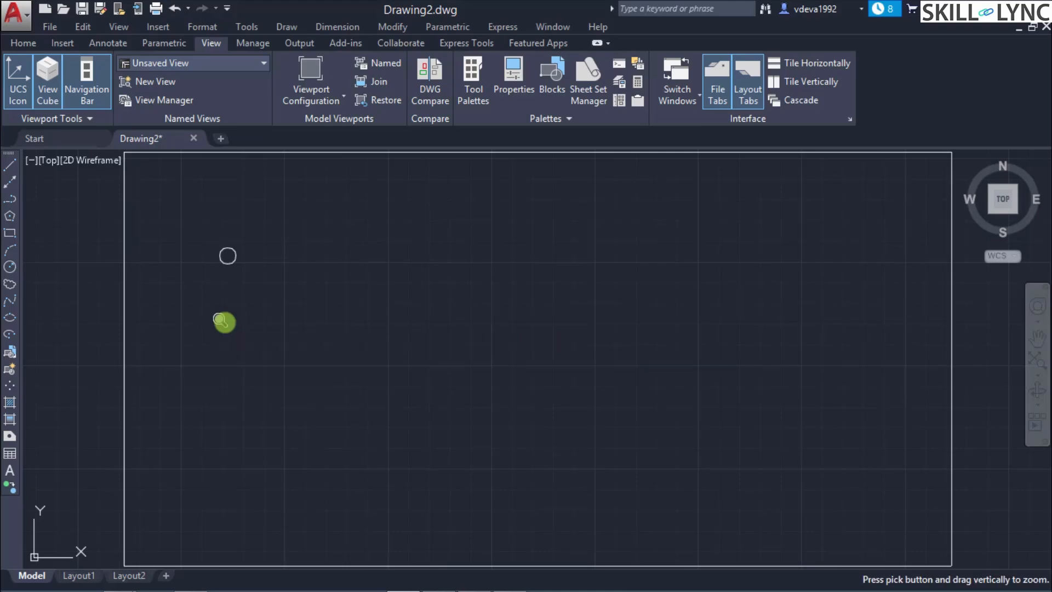
mouse_move(221, 320)
left_mouse_down()
mouse_move(228, 383)
mouse_move(571, 557)
mouse_move(599, 561)
mouse_move(599, 238)
mouse_move(614, 137)
mouse_move(603, 88)
left_mouse_up()
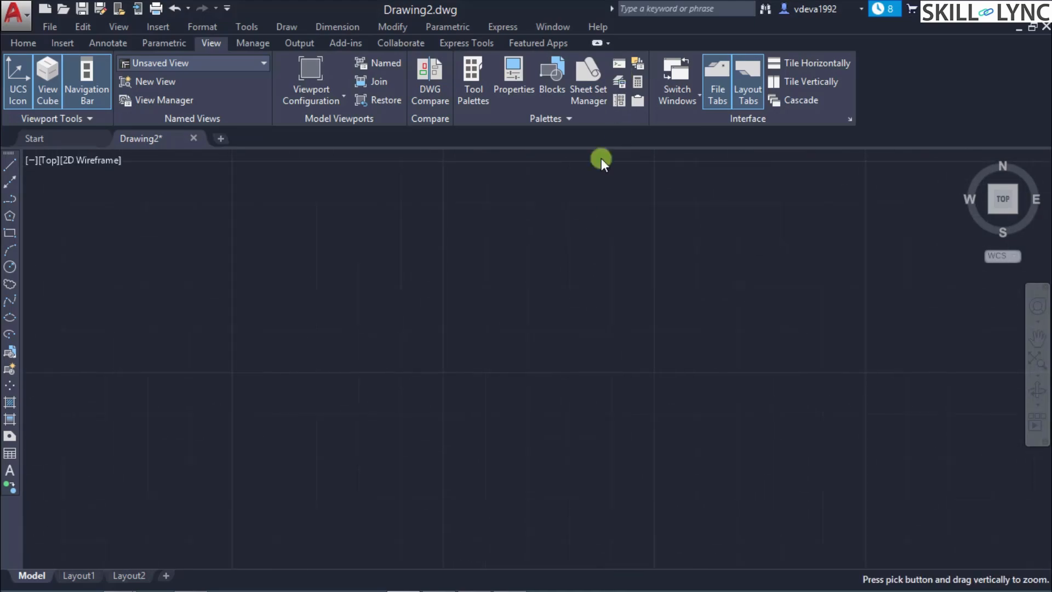
left_click_drag(500, 386, 519, 330)
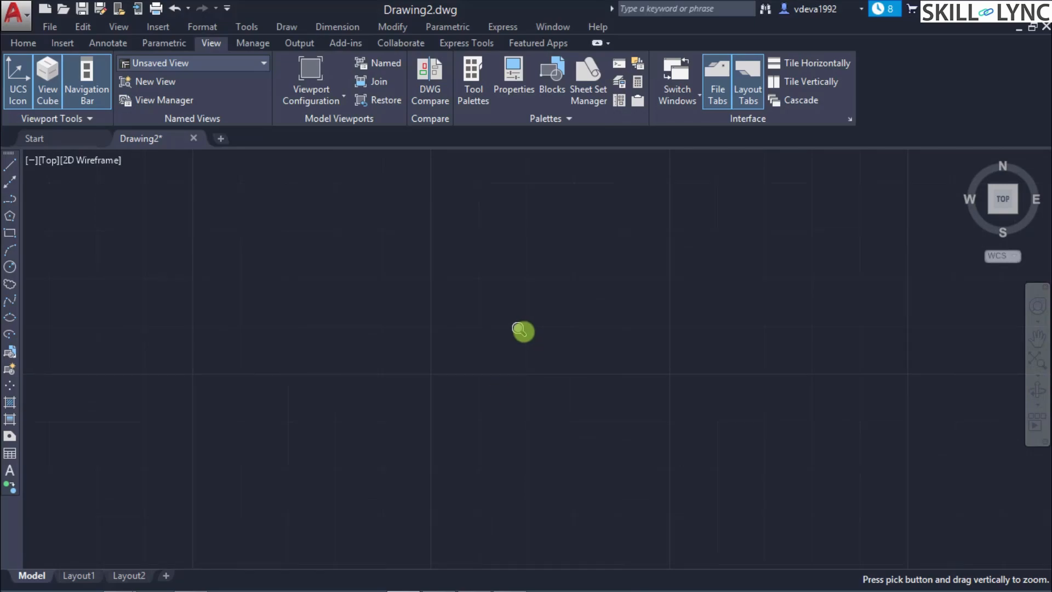
key("Escape")
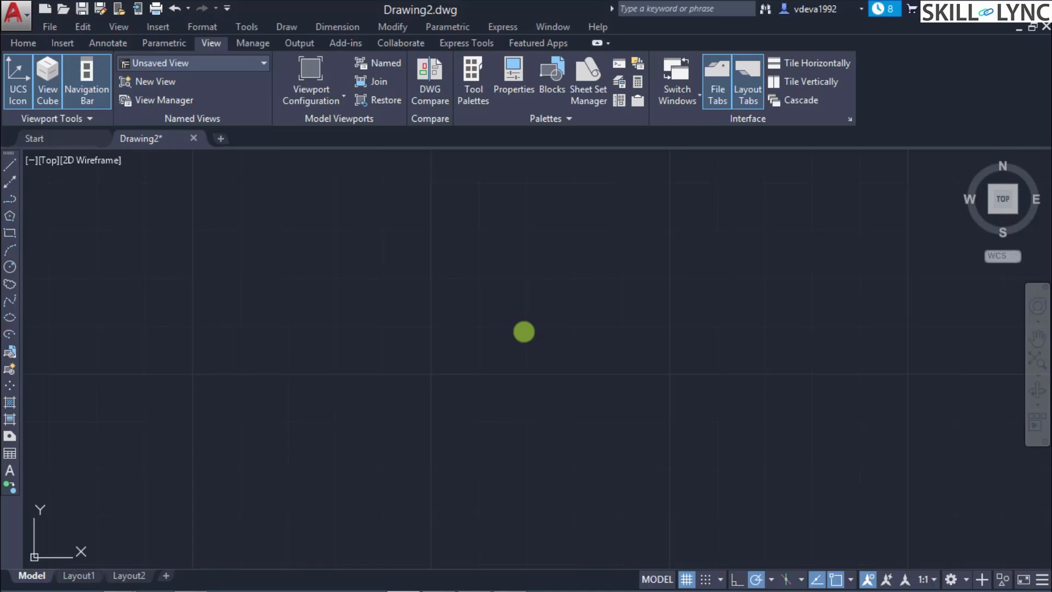
Step: Pan the enlarged view to the rectangle's upper-left corner and the small circle with the Pan command
type("p")
key("Return")
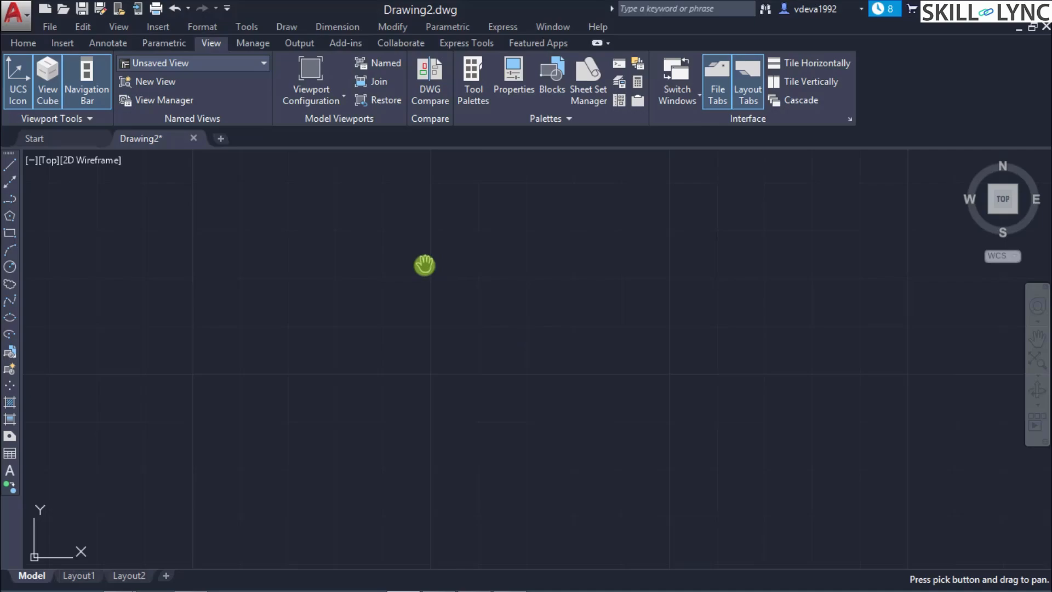
left_click_drag(414, 279, 656, 524)
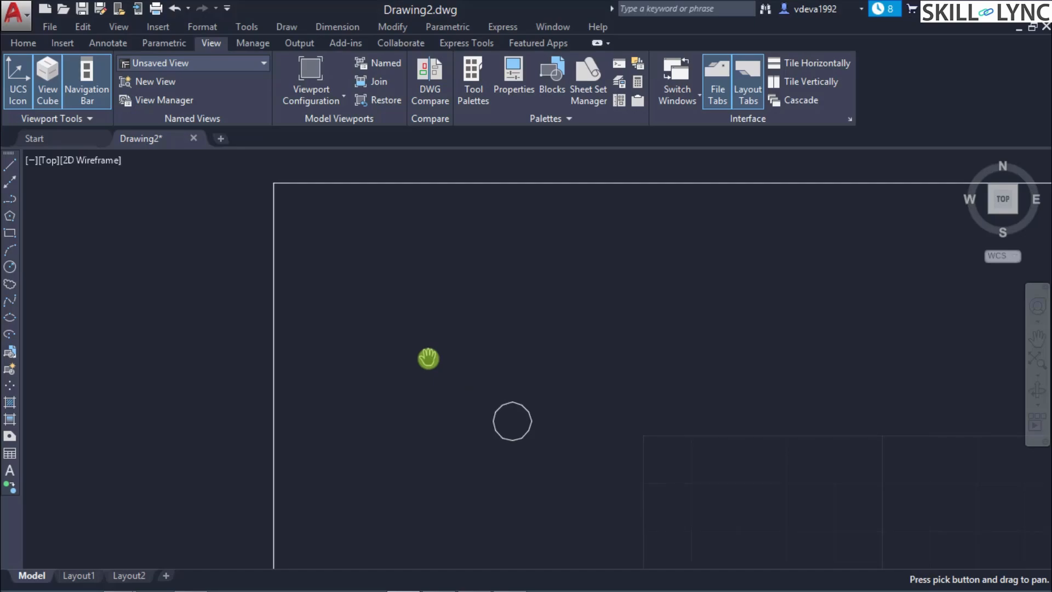
key("Escape")
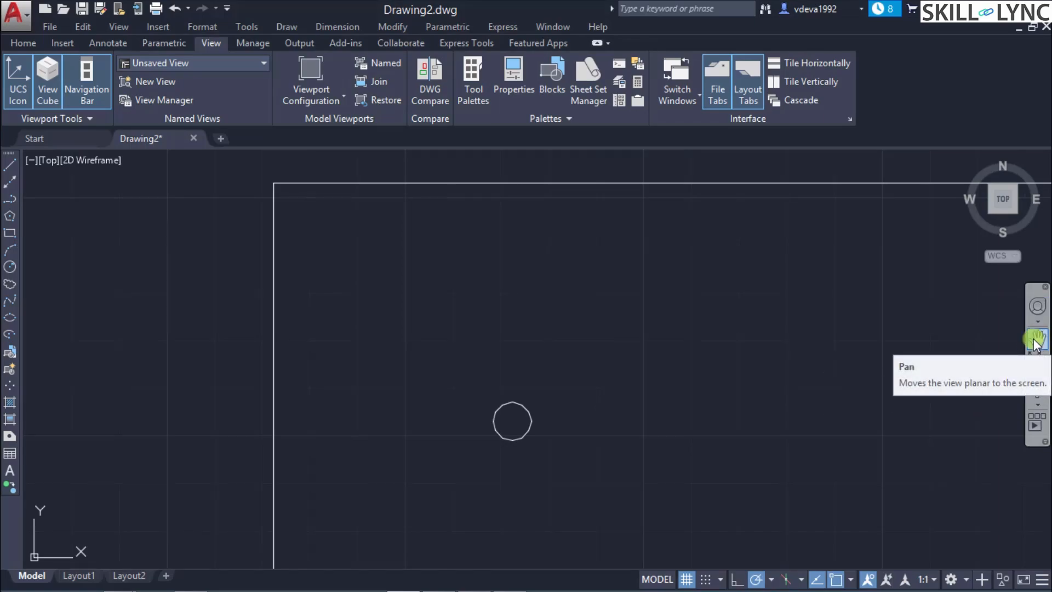
Step: Look through the Pan options among the view commands and the Pan and Zoom commands offered for the empty drawing area
left_click(118, 27)
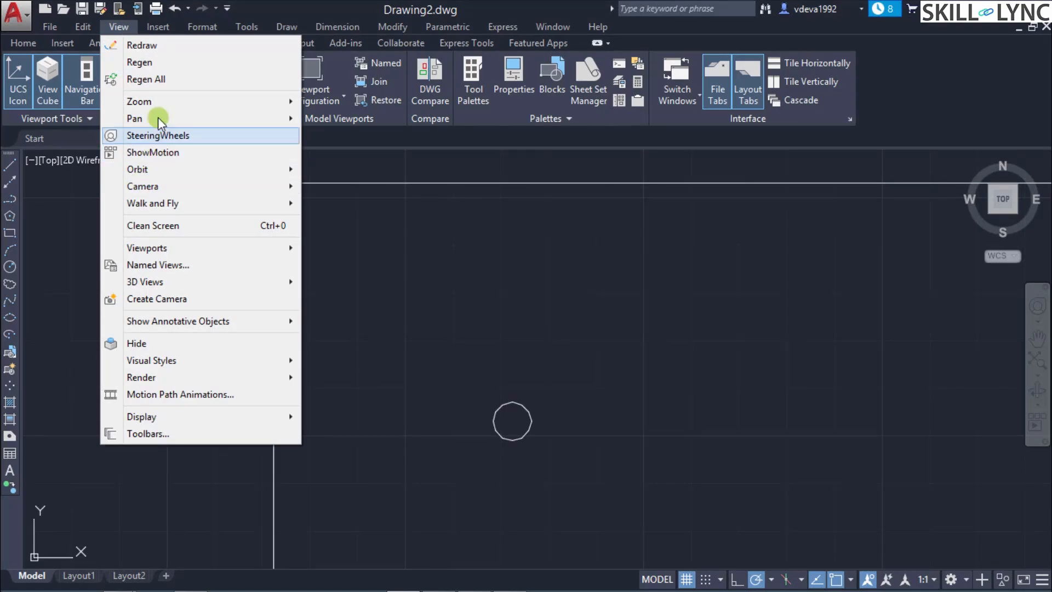
mouse_move(159, 119)
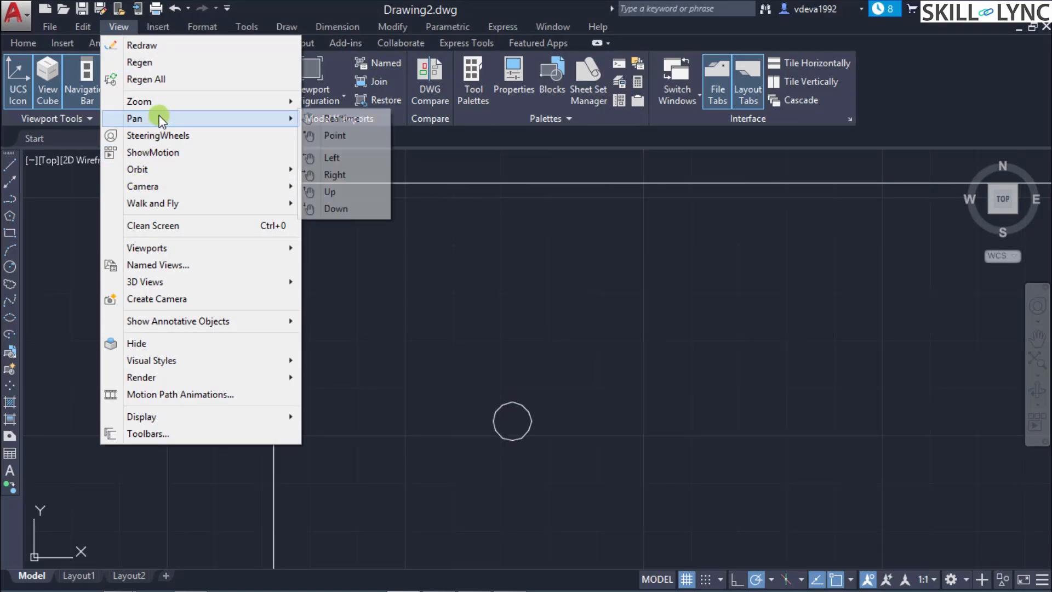
left_click(40, 318)
left_click(113, 301)
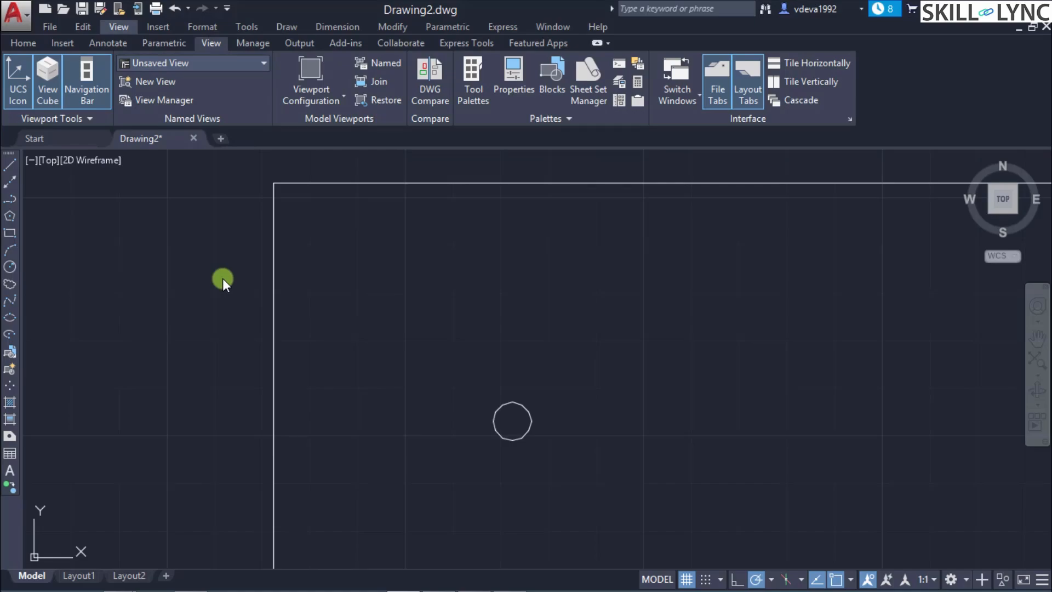
right_click(222, 278)
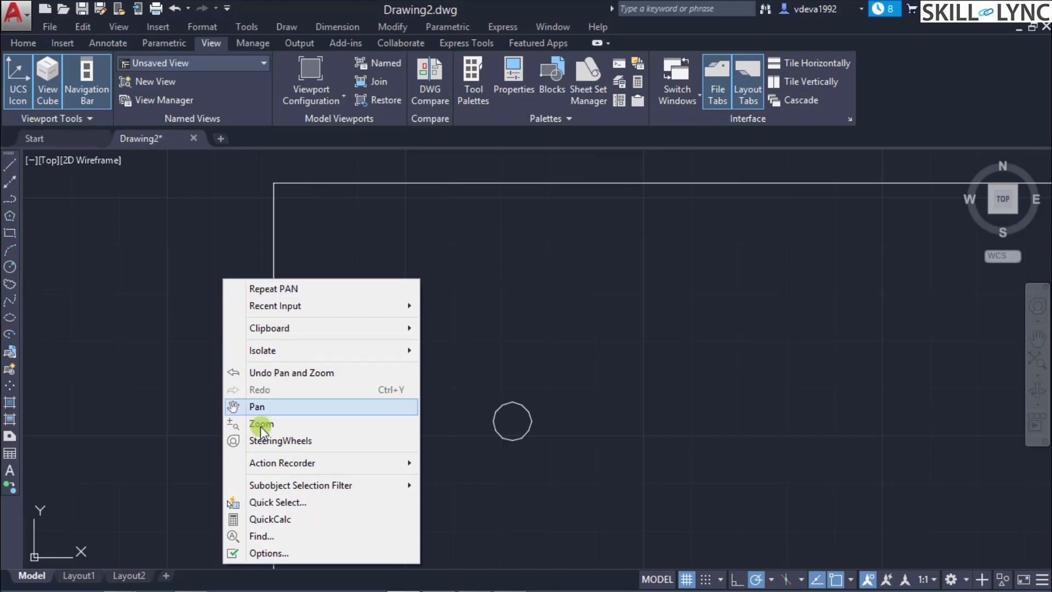
left_click(173, 316)
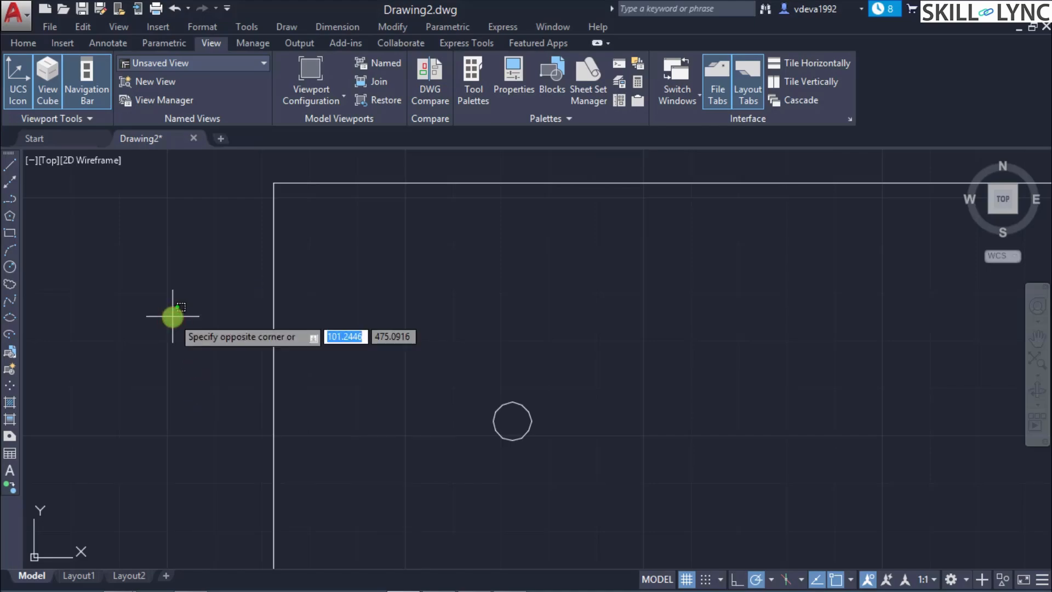
key("Escape")
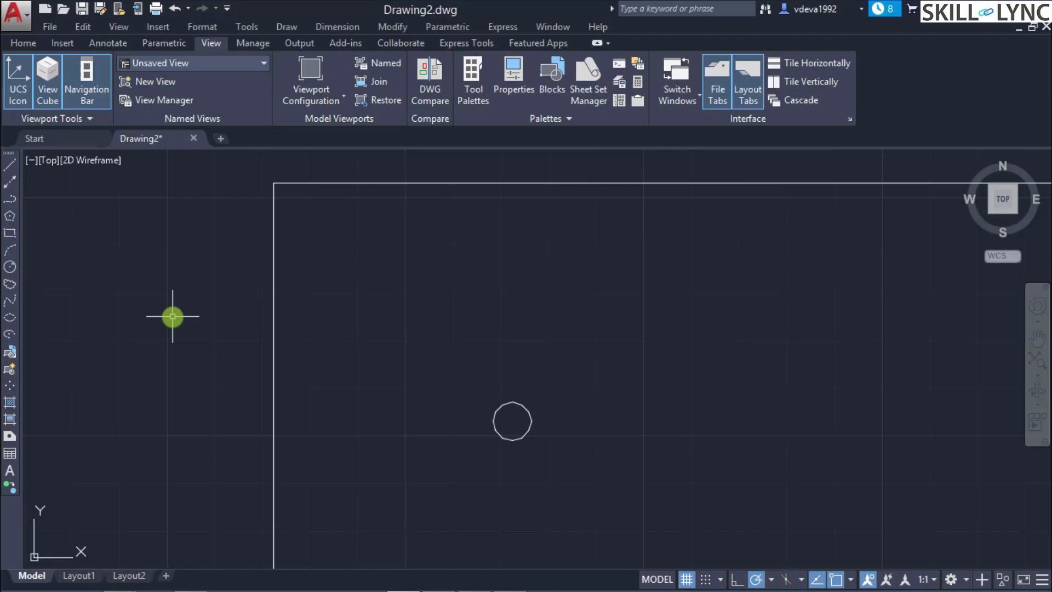
Step: Show the command line and hide it again, repeating the toggle once more
key("ctrl+9")
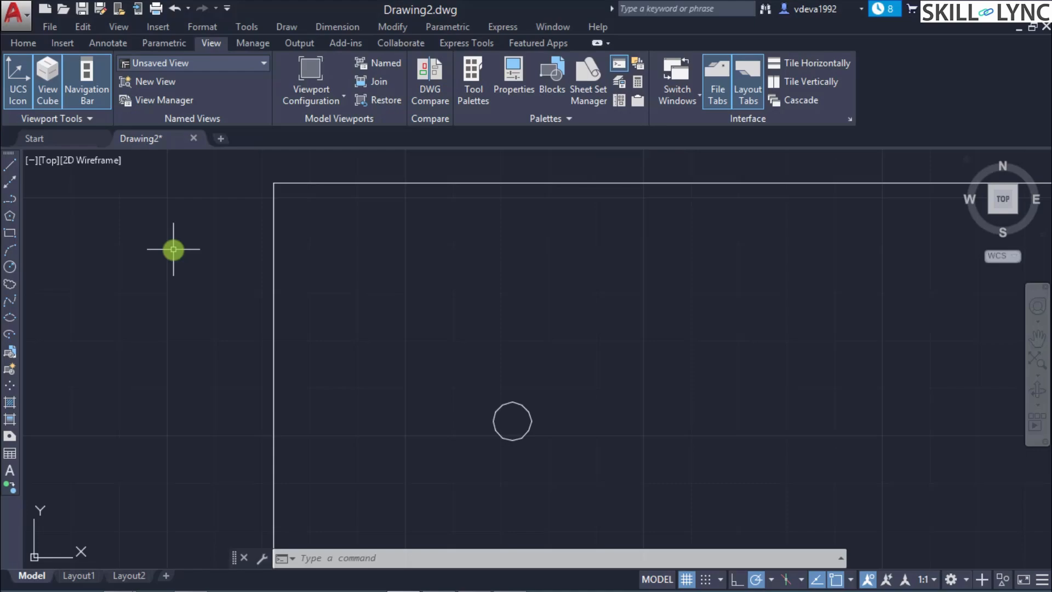
key("ctrl+9")
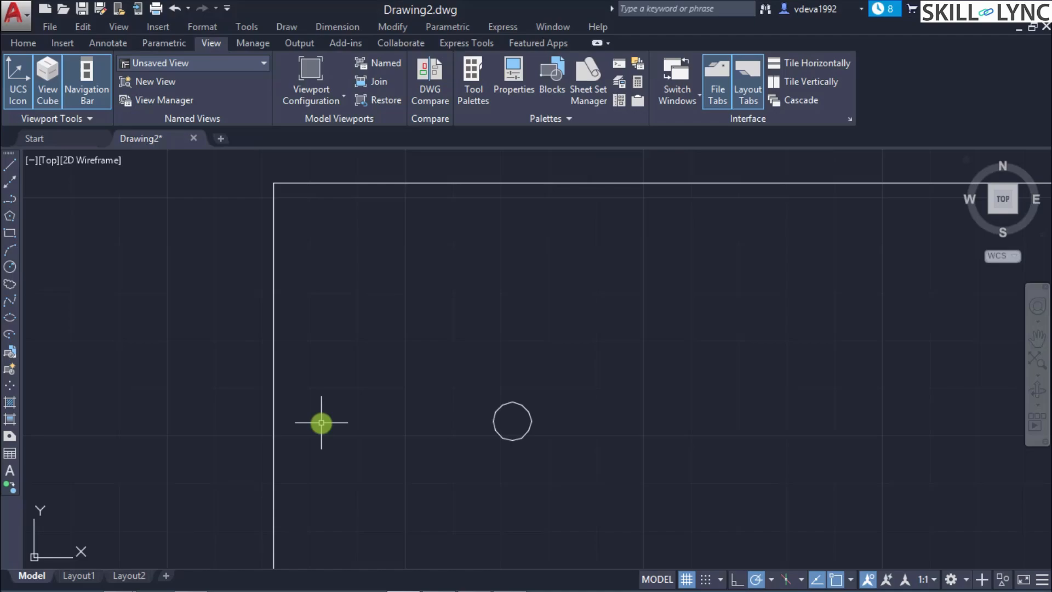
key("ctrl+9")
key("ctrl+9")
Step: Turn on Clean Screen to enlarge the drawing area
key("ctrl+0")
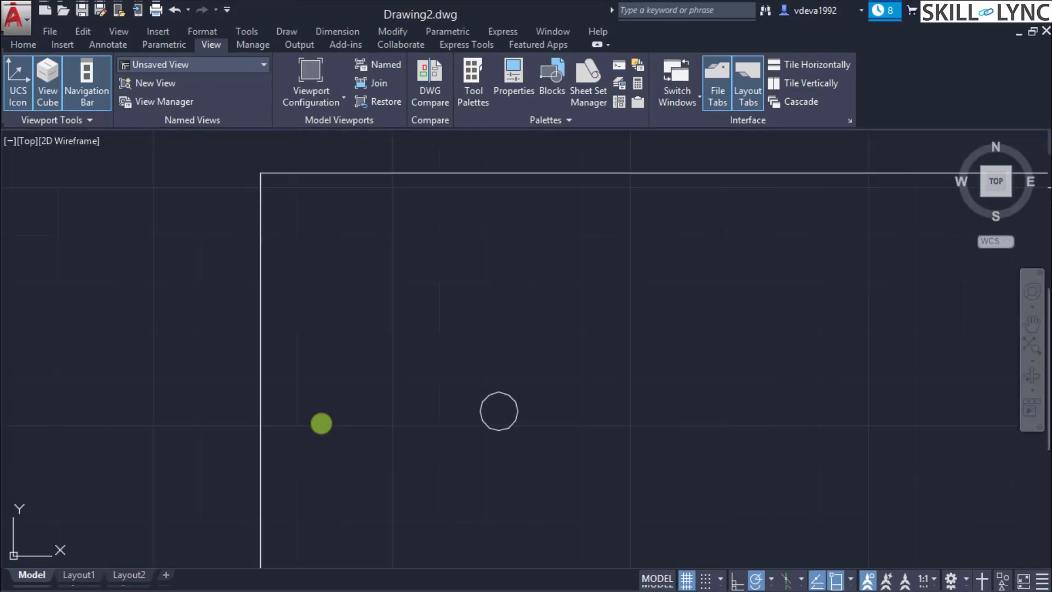